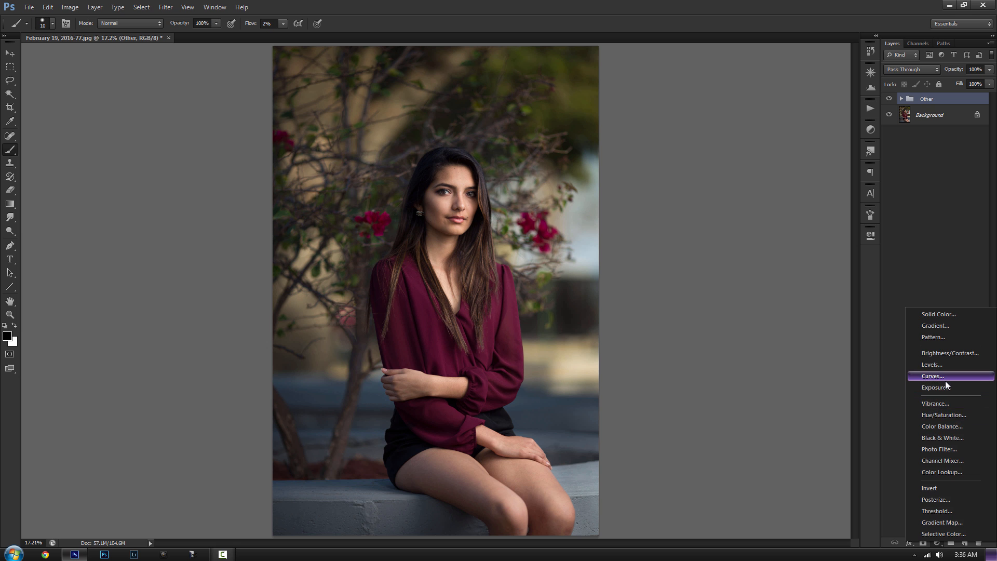
# Add a Curves adjustment layer above the Other group and raise the midtone point from input 128 to output 188.
pyautogui.click(946, 377)
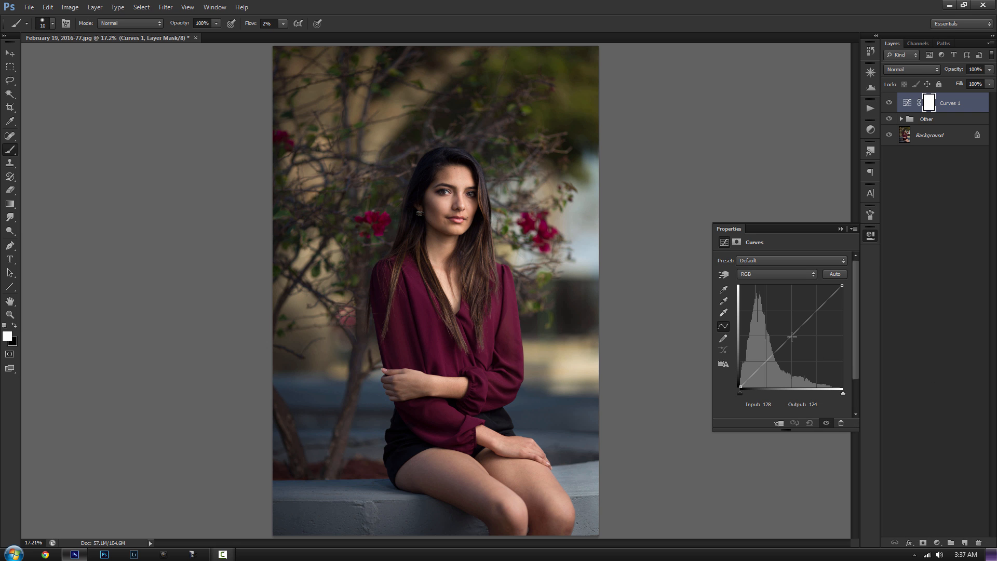
pyautogui.moveTo(791, 336); pyautogui.dragTo(791, 312)
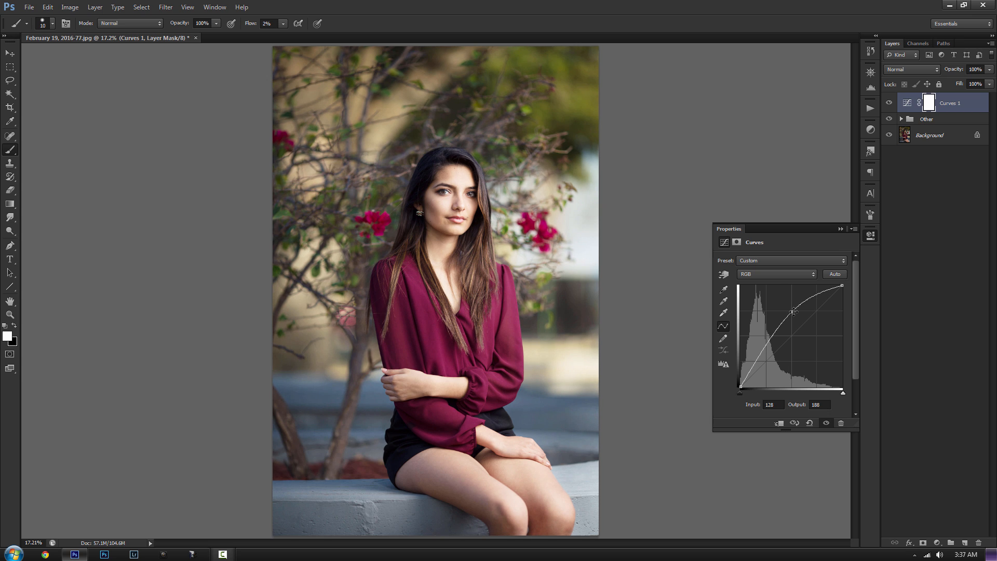
pyautogui.click(840, 229)
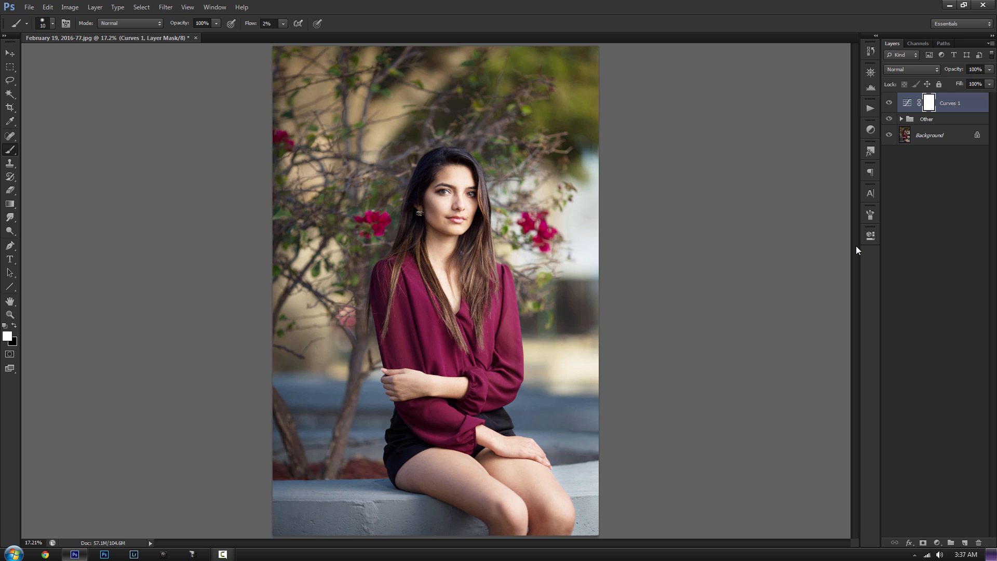
# Invert the brightening curve's layer mask to black and rename the layer Dodge.
pyautogui.hotkey('ctrl', 'i')
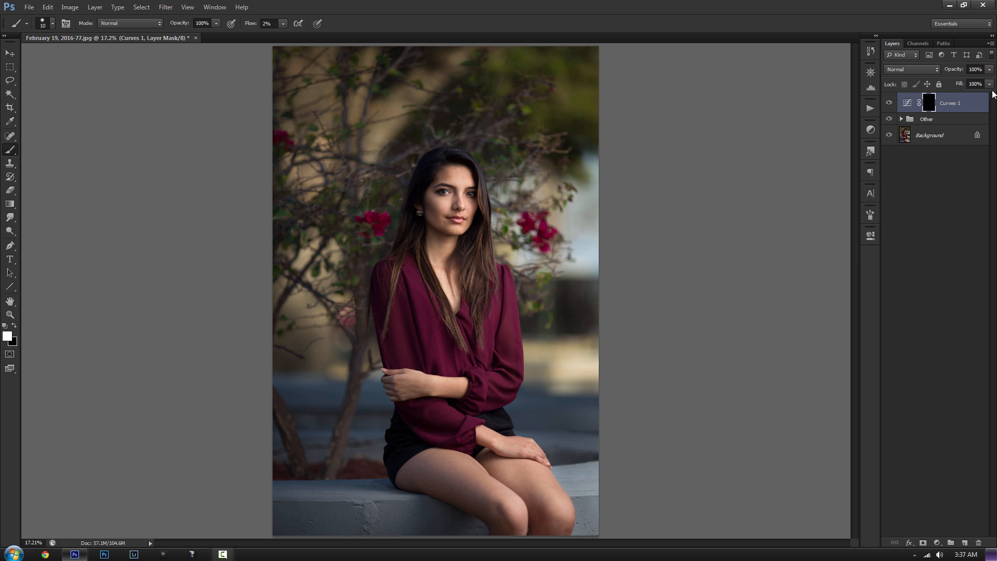
pyautogui.doubleClick(954, 104)
pyautogui.write('Dodge')
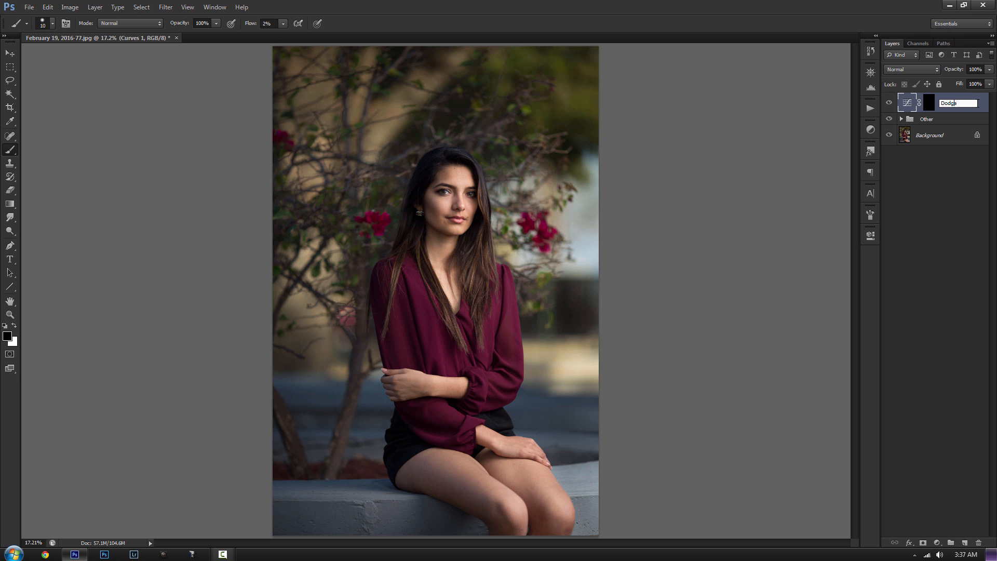
pyautogui.press('Return')
pyautogui.press('x')
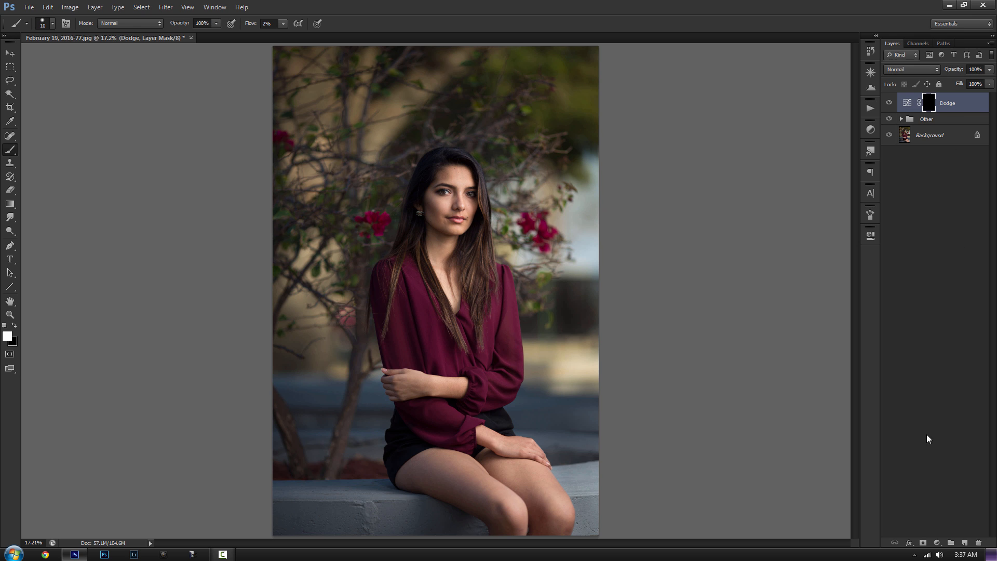
# Add another Curves adjustment layer above Dodge and lower the midtone point at input 130 to output 68.
pyautogui.click(940, 541)
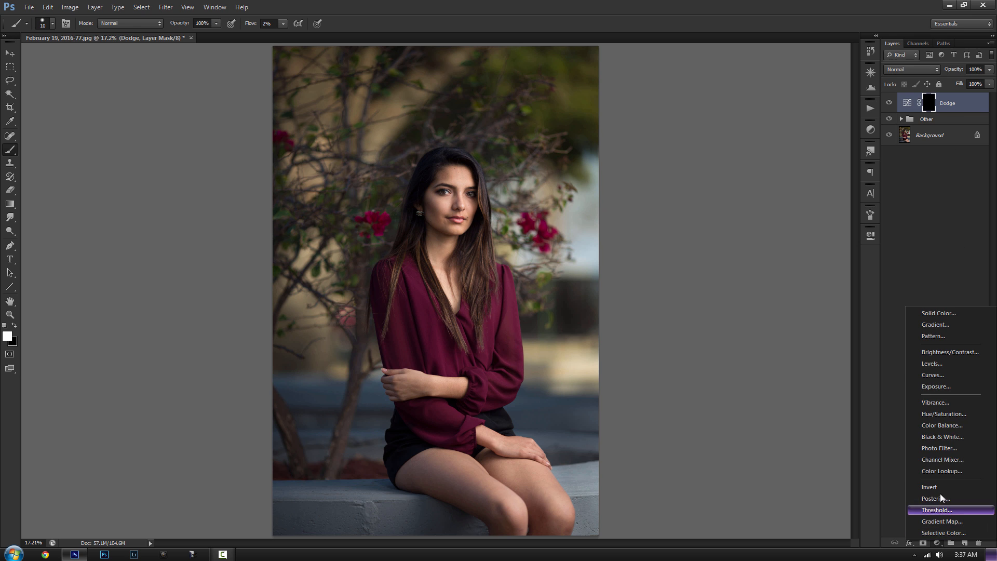
pyautogui.click(941, 373)
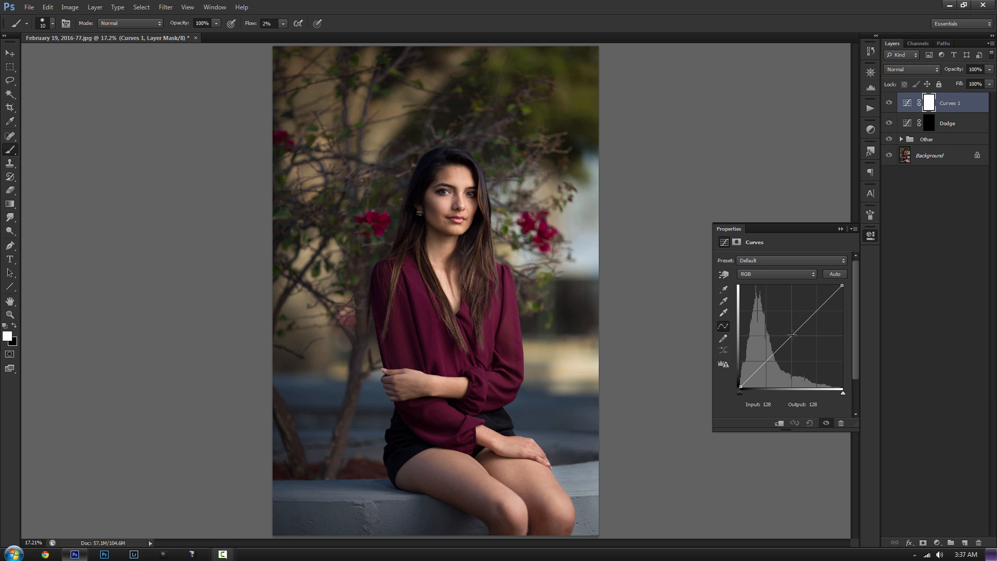
pyautogui.moveTo(792, 334); pyautogui.dragTo(792, 360)
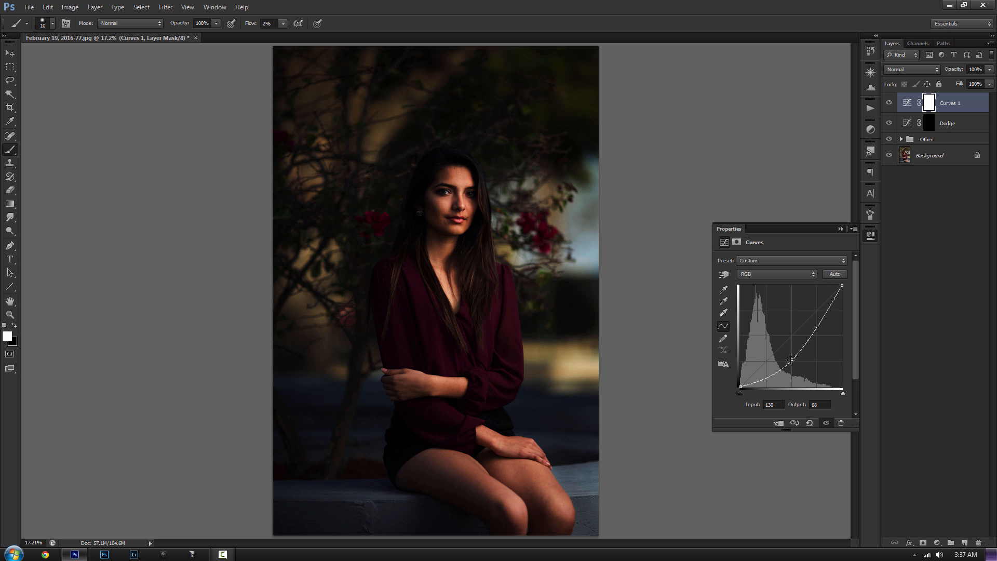
pyautogui.click(841, 228)
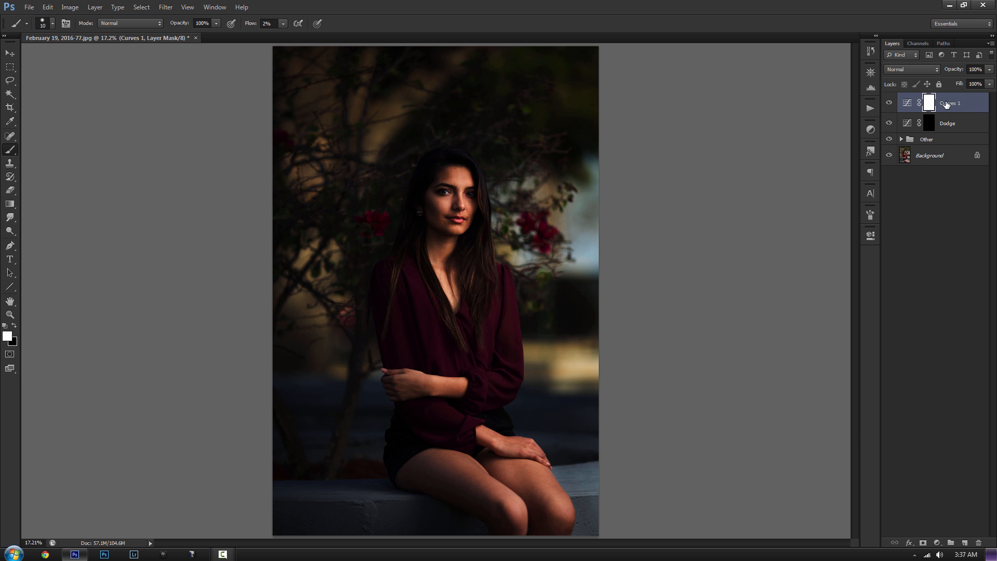
# Invert the darkening curve's layer mask to black and rename the layer Burn.
pyautogui.hotkey('ctrl', 'i')
pyautogui.doubleClick(950, 103)
pyautogui.write('Burn')
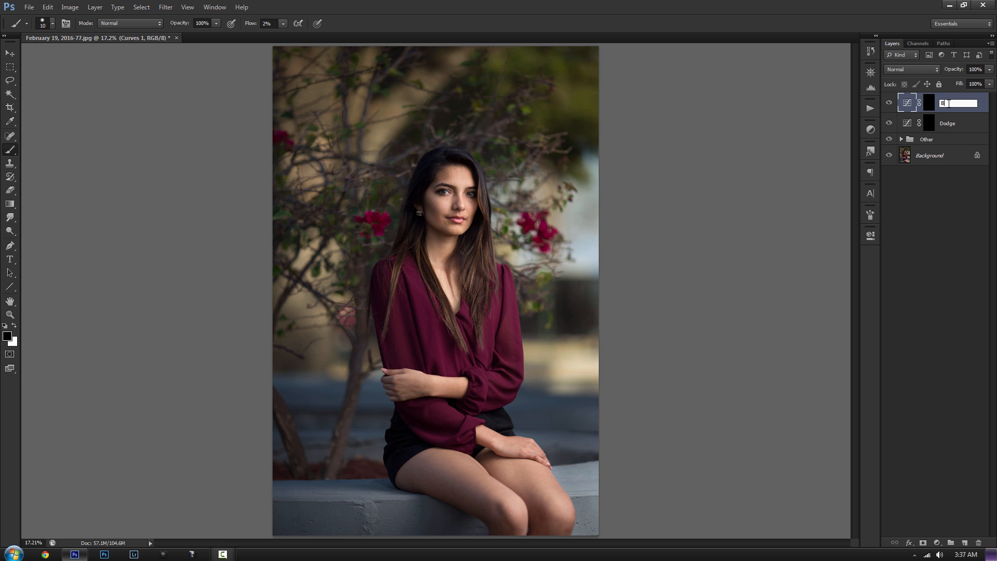
pyautogui.click(953, 124)
pyautogui.press('x')
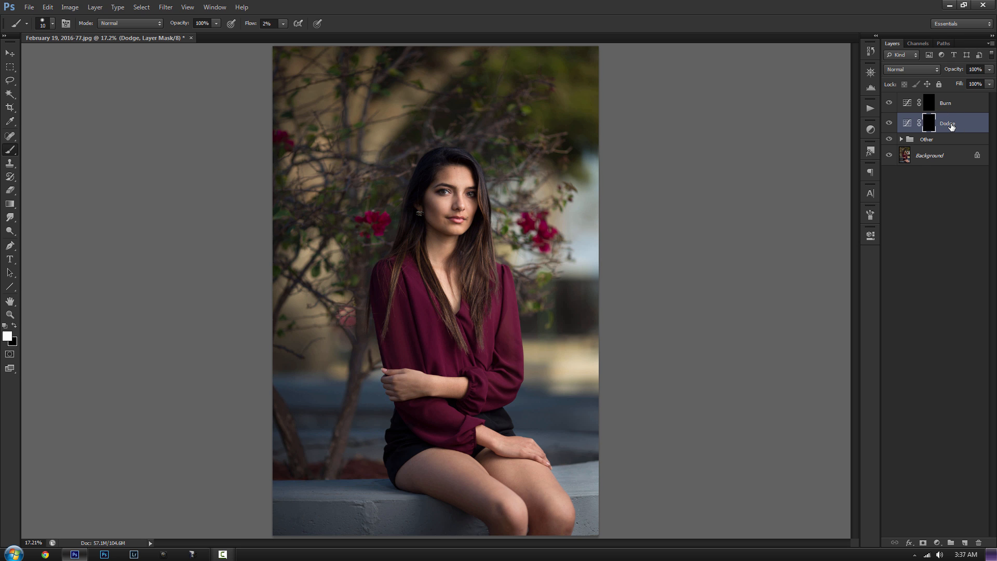
# Group the Dodge and Burn layers, name the group D&B, and expand it.
pyautogui.click(951, 127)
pyautogui.keyDown('shift'); pyautogui.click(959, 106); pyautogui.keyUp('shift')
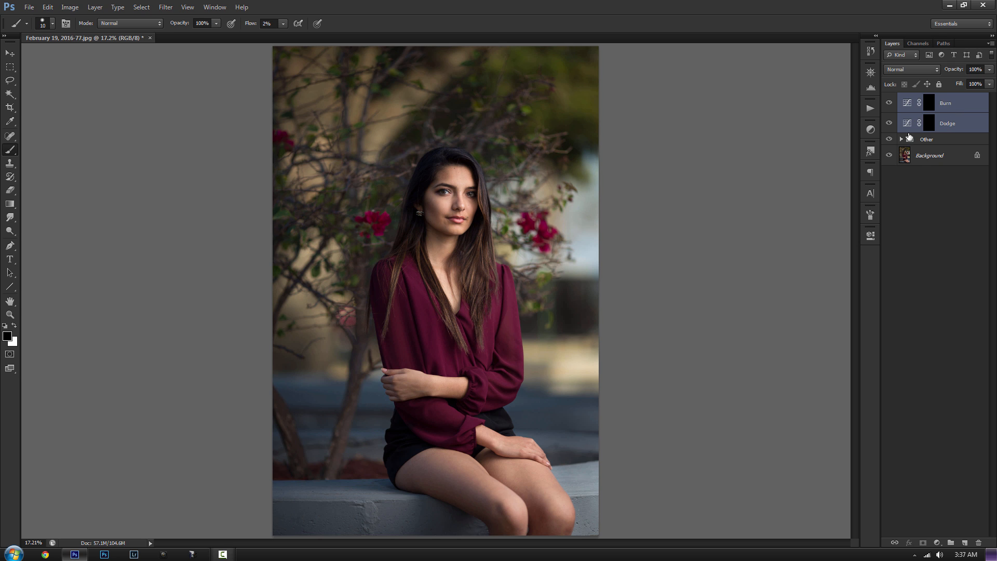
pyautogui.hotkey('ctrl', 'g')
pyautogui.doubleClick(929, 99)
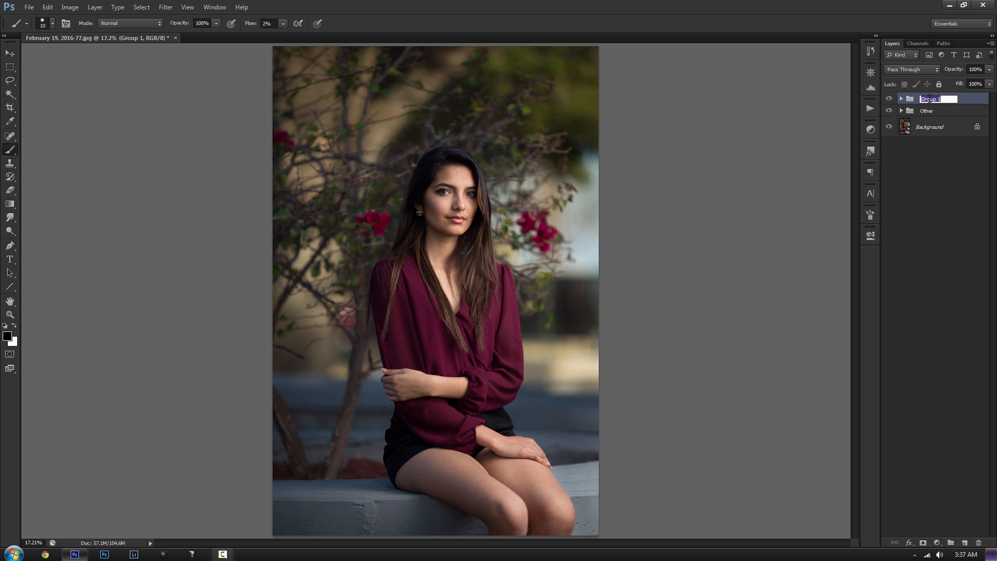
pyautogui.write('D&B')
pyautogui.press('Return')
pyautogui.click(902, 98)
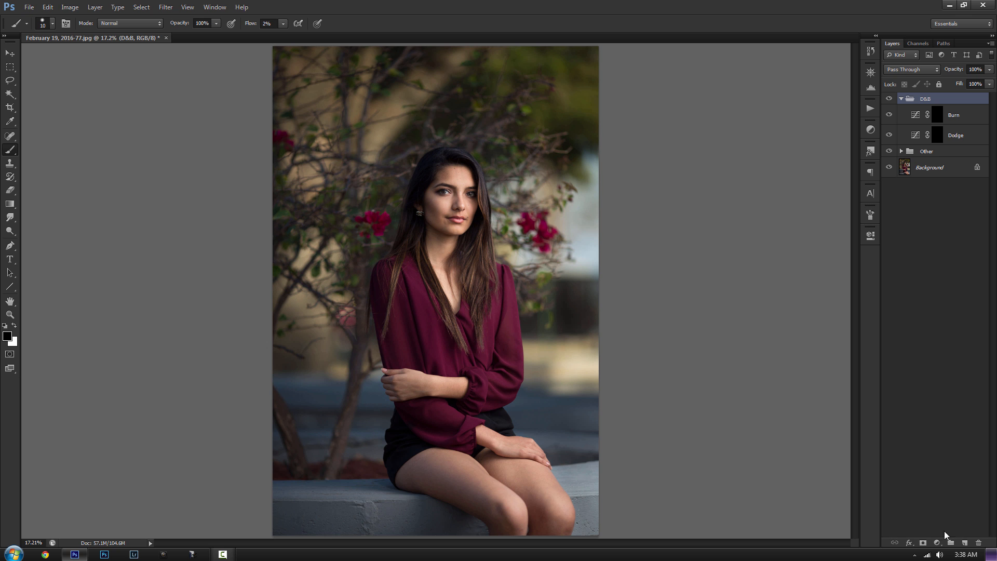
# Add a Black & White adjustment layer above Burn with Reds at -75 and Yellows at -67.
pyautogui.click(939, 542)
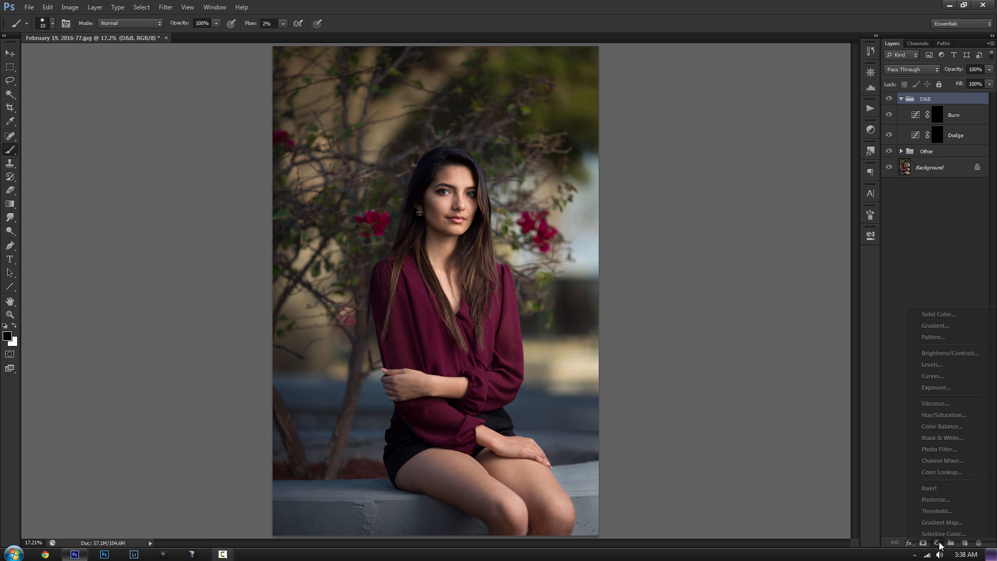
pyautogui.click(943, 438)
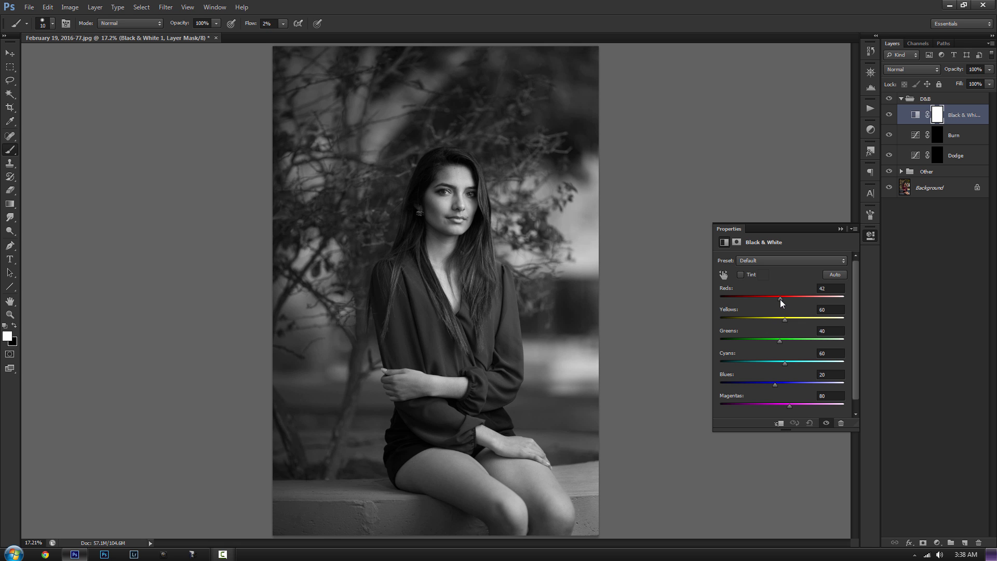
pyautogui.moveTo(780, 300); pyautogui.dragTo(761, 319)
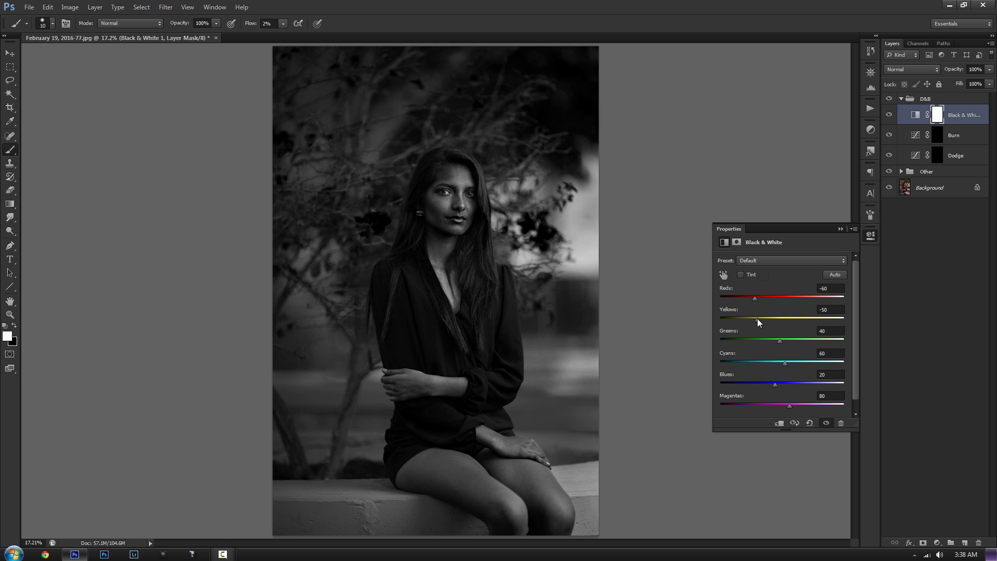
pyautogui.hotkey('ctrl', '+')
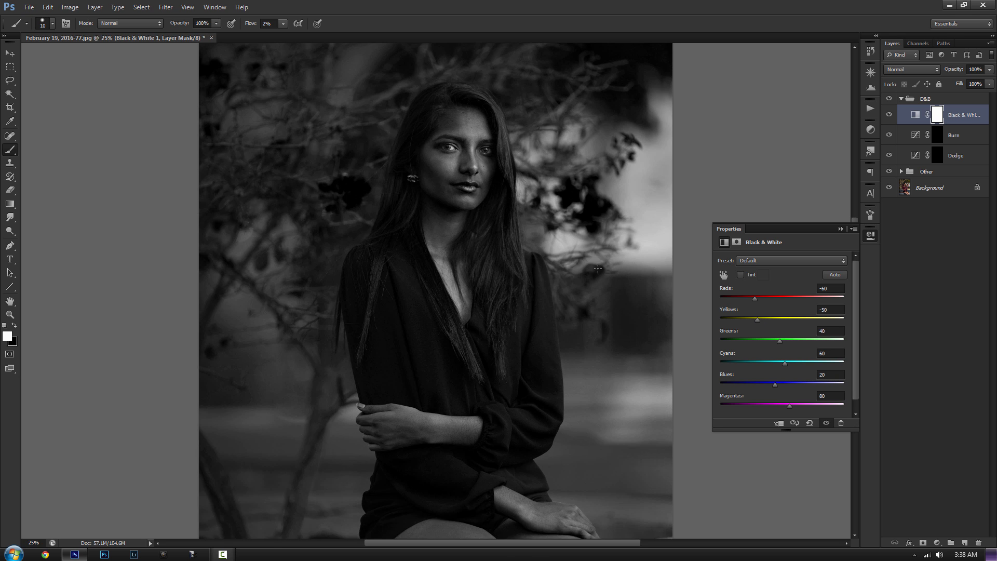
pyautogui.hotkey('ctrl', '+')
pyautogui.scroll(2, 633, 296)
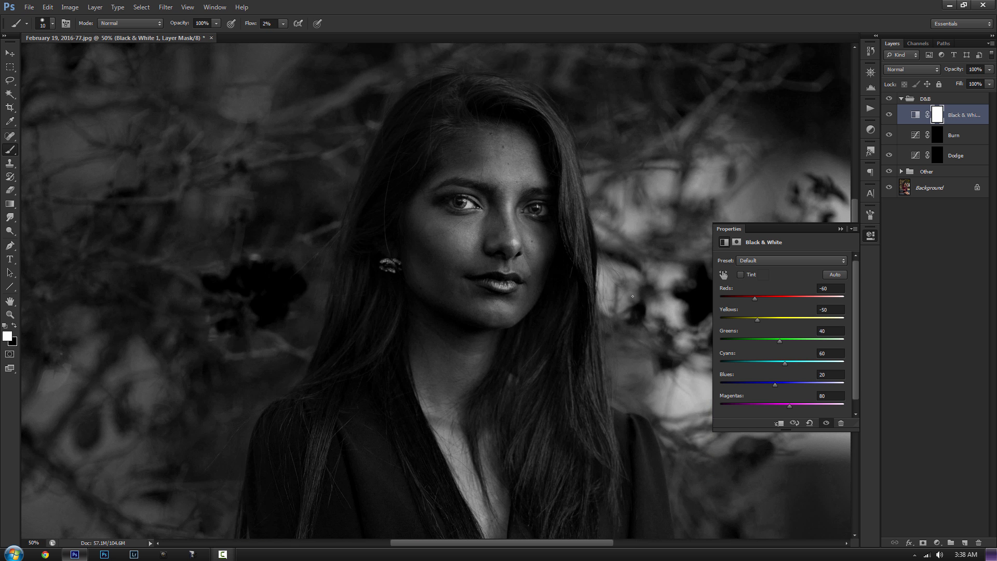
pyautogui.hotkey('ctrl', '+')
pyautogui.hotkey('ctrl', '+')
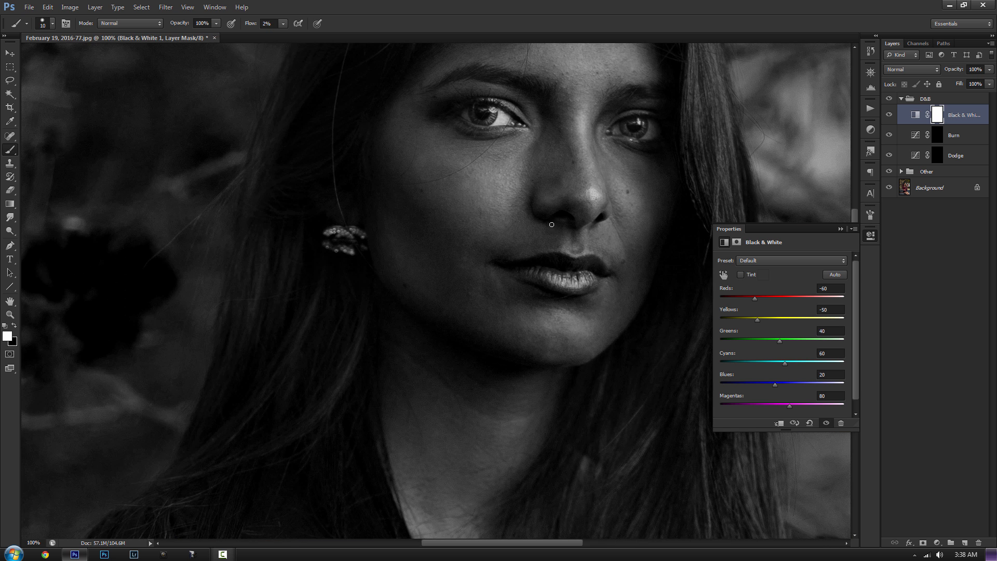
pyautogui.moveTo(532, 251); pyautogui.dragTo(467, 343)
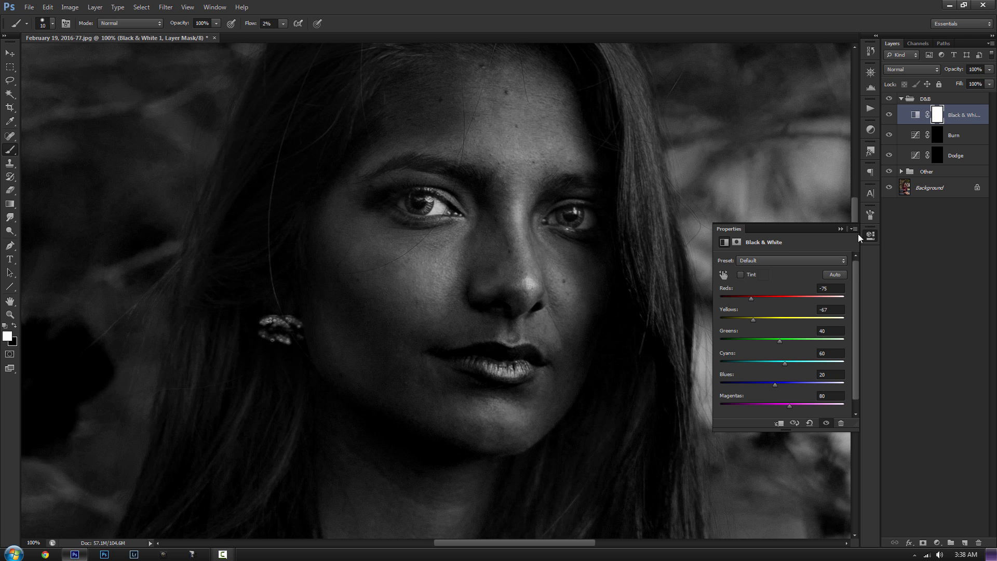
pyautogui.click(842, 231)
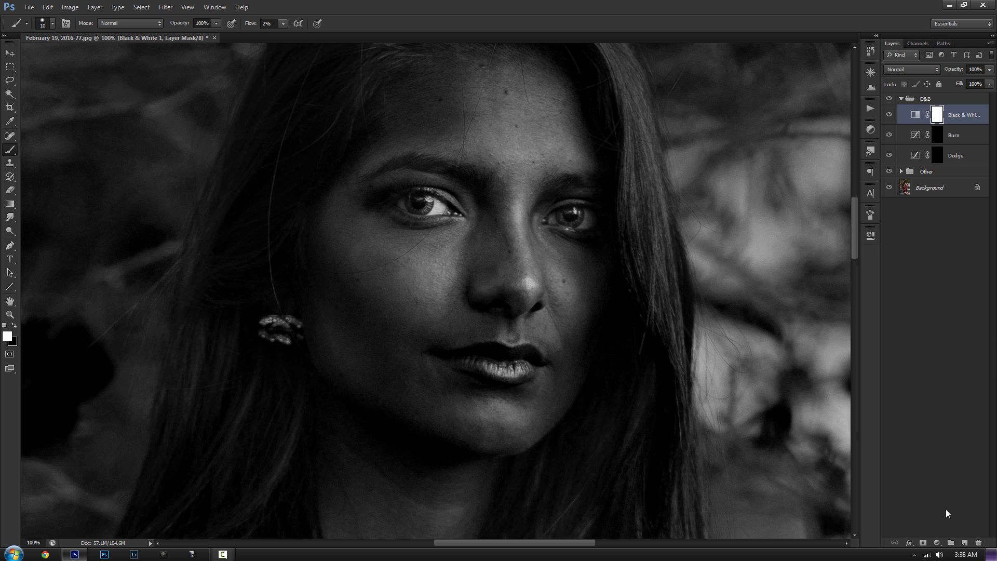
# Add a Brightness/Contrast adjustment layer above the Black & White layer and strengthen the light tones of the monochrome view.
pyautogui.click(937, 543)
pyautogui.click(943, 357)
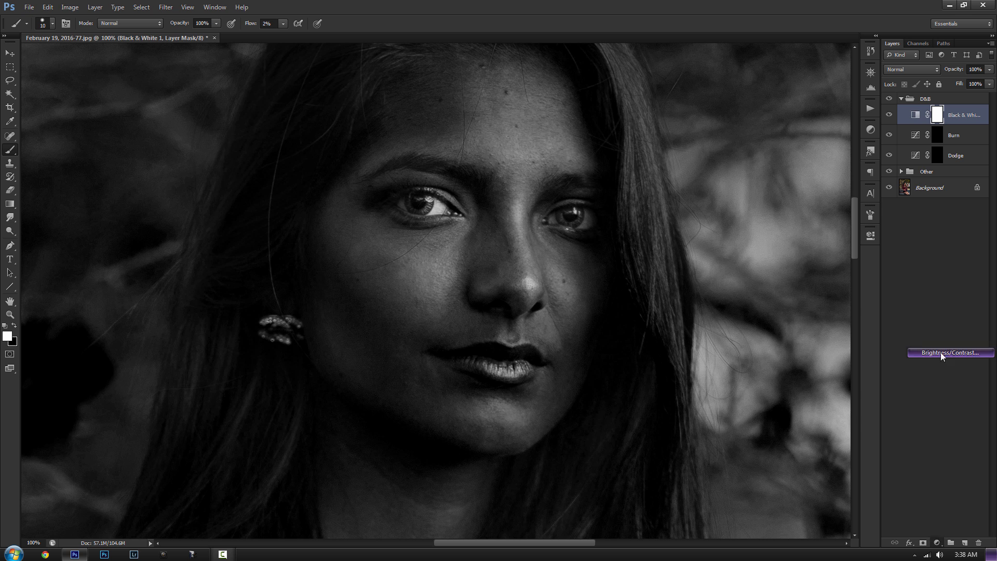
pyautogui.moveTo(783, 285); pyautogui.dragTo(811, 287)
pyautogui.click(841, 230)
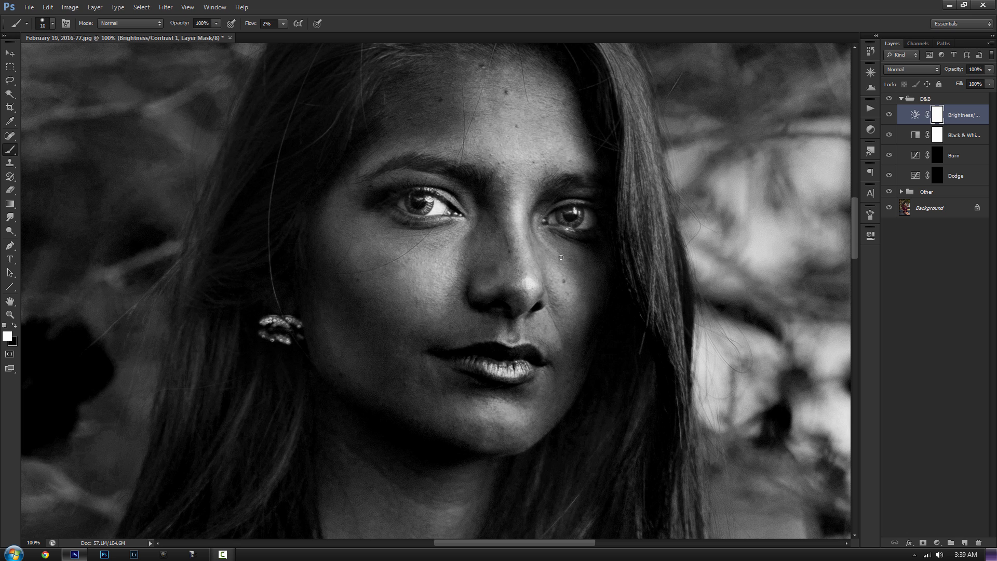
pyautogui.moveTo(575, 230); pyautogui.dragTo(519, 304)
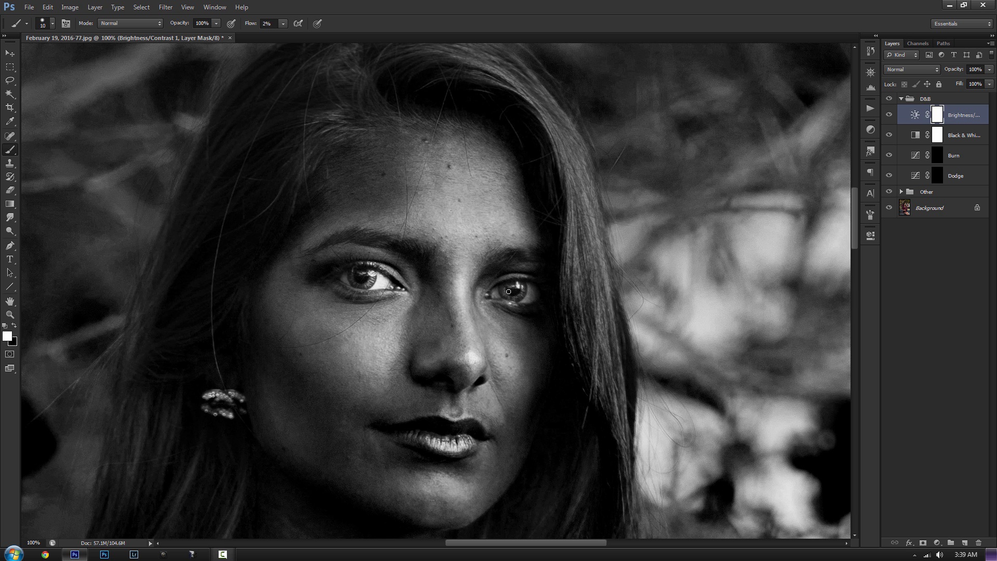
pyautogui.moveTo(503, 297); pyautogui.dragTo(550, 262)
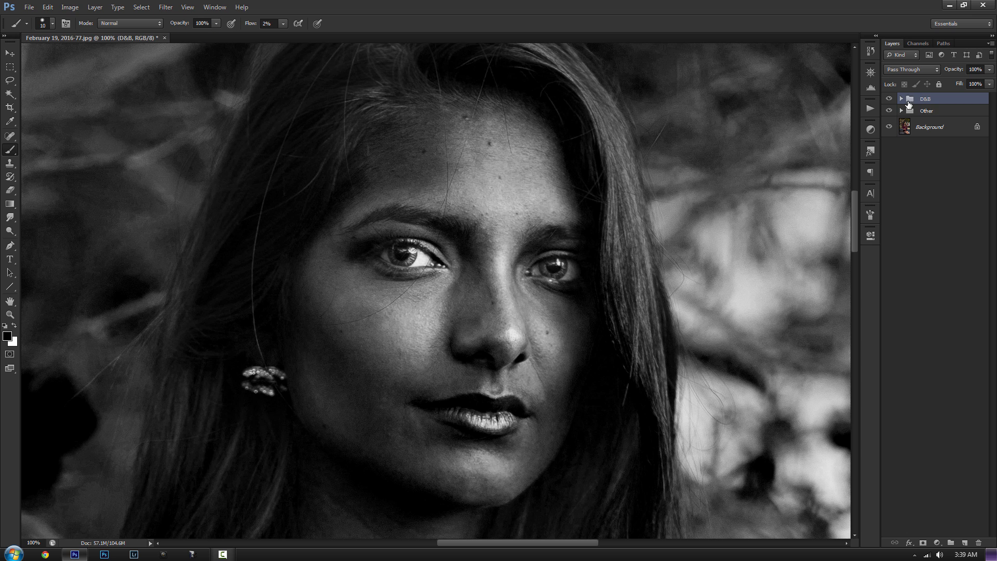
# Move the Black & White and Brightness/Contrast layers out of D&B into their own group above it, named Help.
pyautogui.click(901, 98)
pyautogui.click(901, 98)
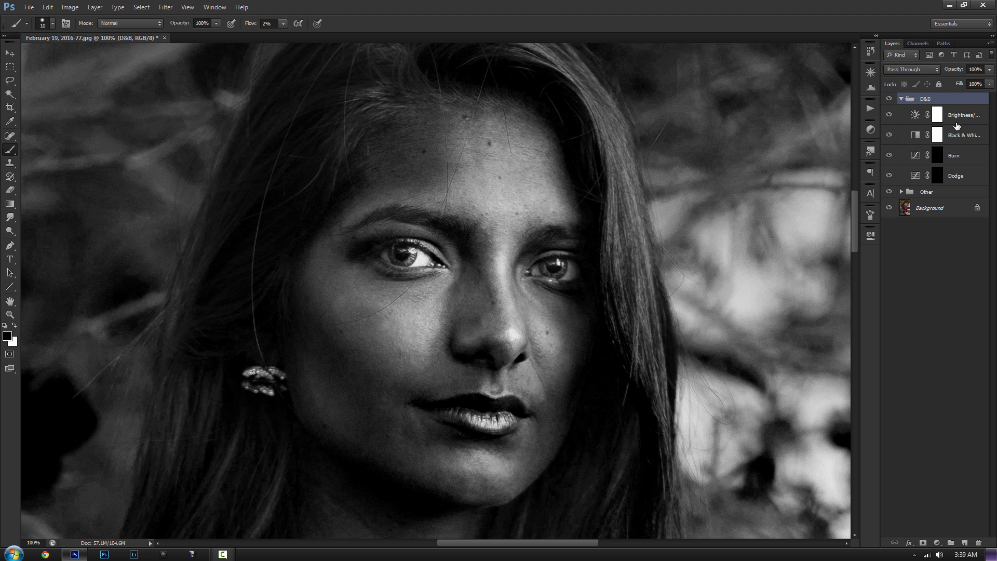
pyautogui.click(959, 135)
pyautogui.keyDown('shift'); pyautogui.click(956, 115); pyautogui.keyUp('shift')
pyautogui.moveTo(956, 116); pyautogui.dragTo(946, 94)
pyautogui.hotkey('ctrl', 'g')
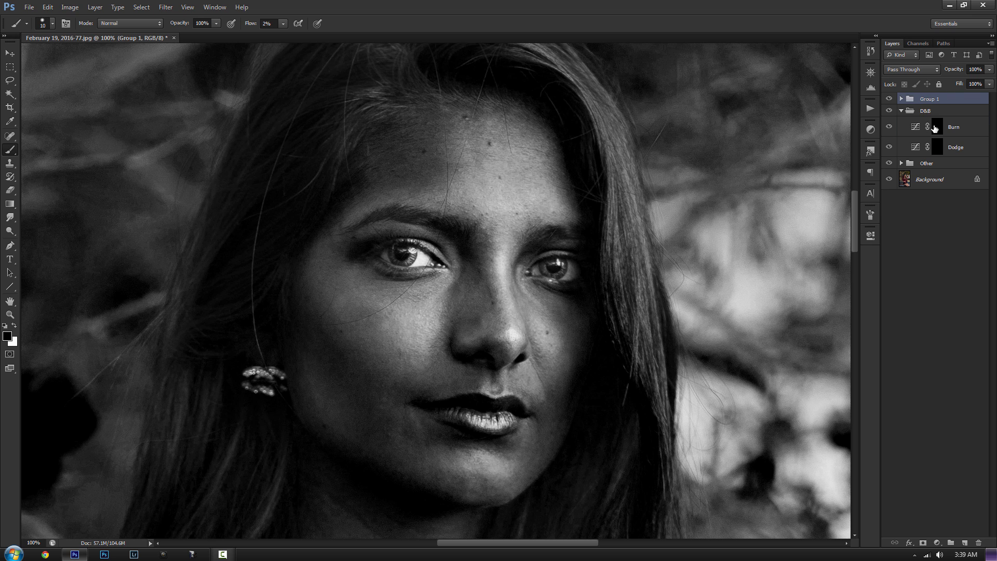
pyautogui.doubleClick(930, 99)
pyautogui.write('Help')
pyautogui.click(930, 111)
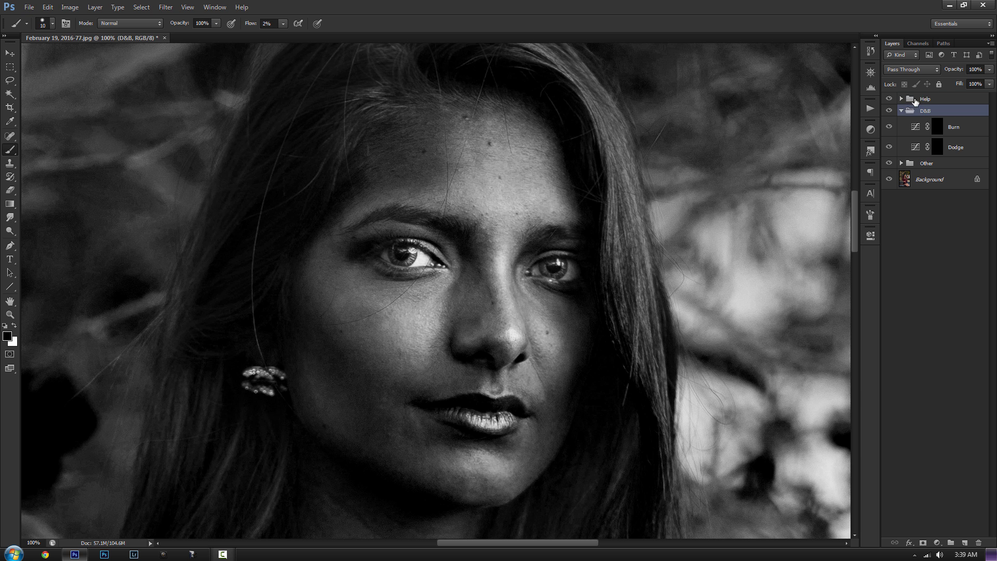
# Hide and show the Help group to compare the colour and monochrome views.
pyautogui.click(889, 98)
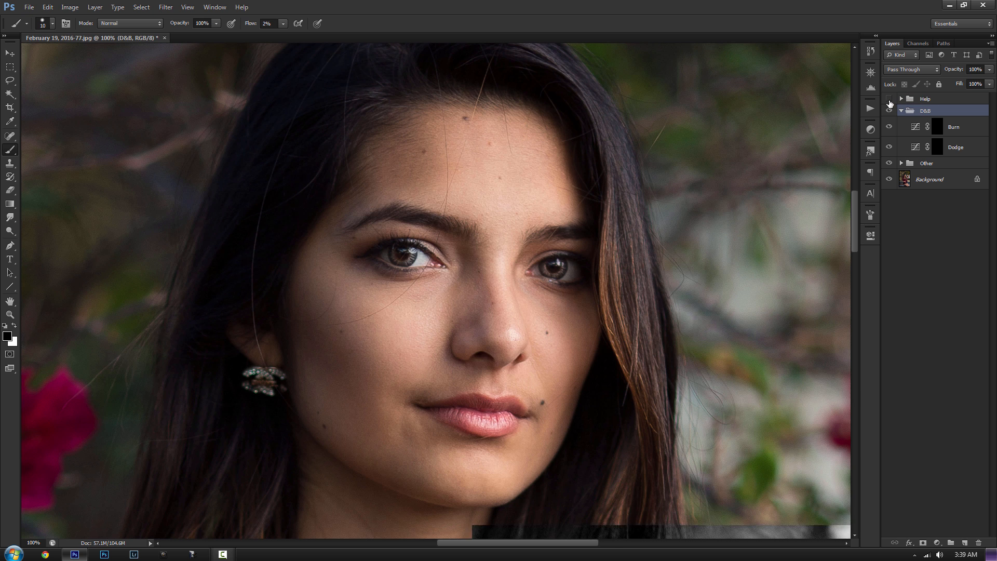
pyautogui.click(890, 98)
# Delete the Help and D&B groups together.
pyautogui.click(927, 99)
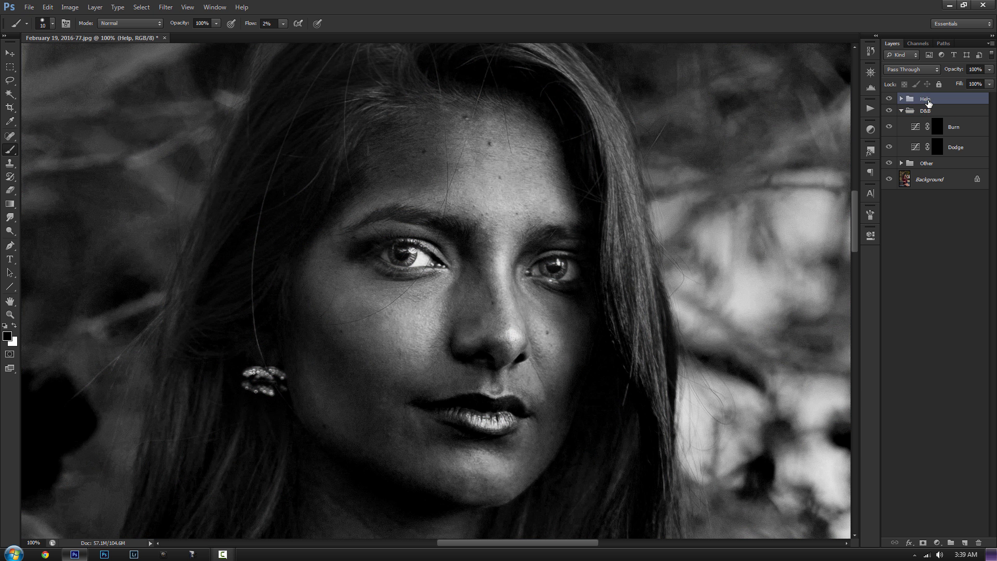
pyautogui.keyDown('shift'); pyautogui.click(933, 110); pyautogui.keyUp('shift')
pyautogui.moveTo(932, 106); pyautogui.dragTo(979, 542)
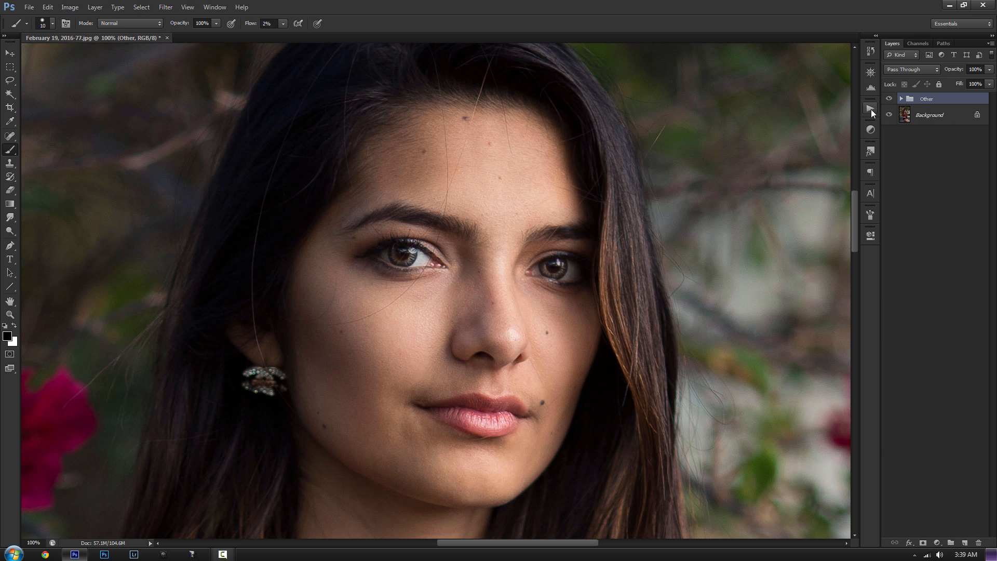
# Play the recorded action "FJH Photo - Dodge & Burn" to build the dodge and burn layer setup.
pyautogui.click(872, 110)
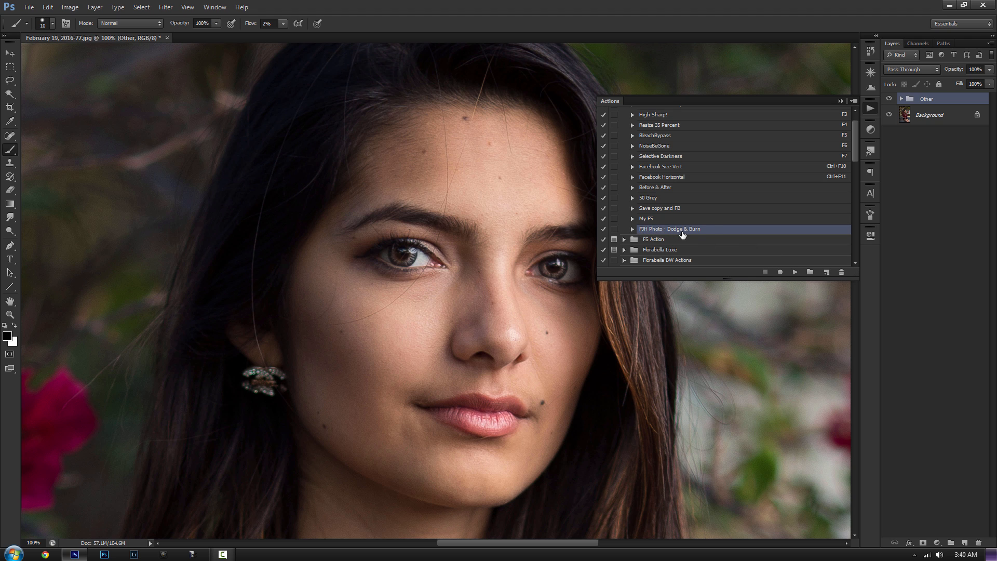
pyautogui.click(795, 273)
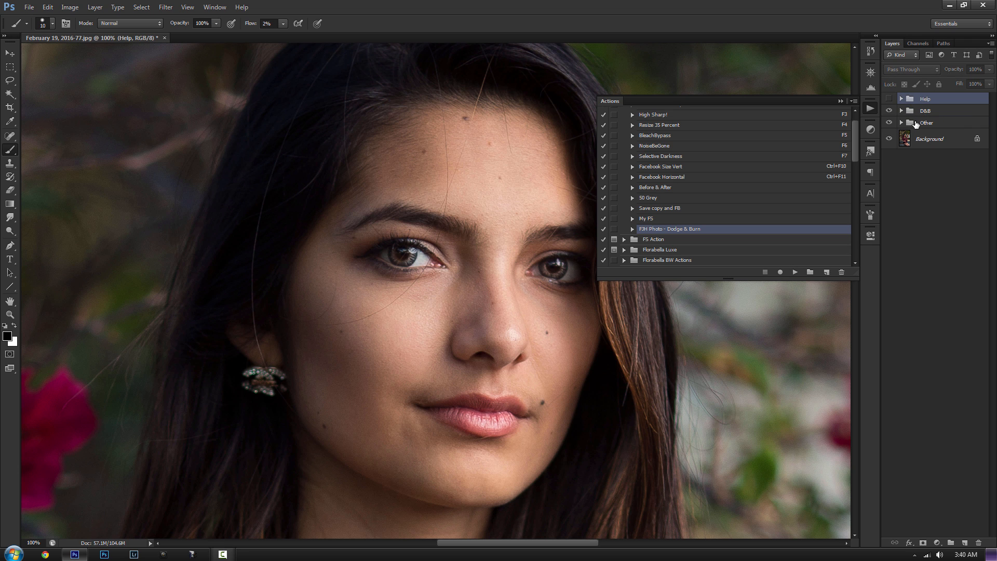
# Expand the D&B group, collapse the Actions panel, and show the Help group for a monochrome retouching view.
pyautogui.click(902, 112)
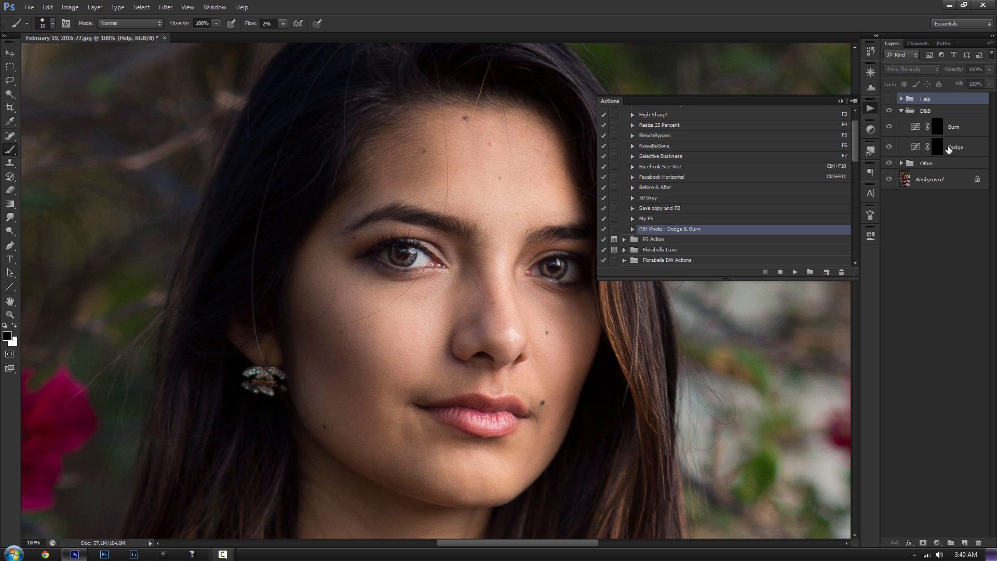
pyautogui.click(890, 99)
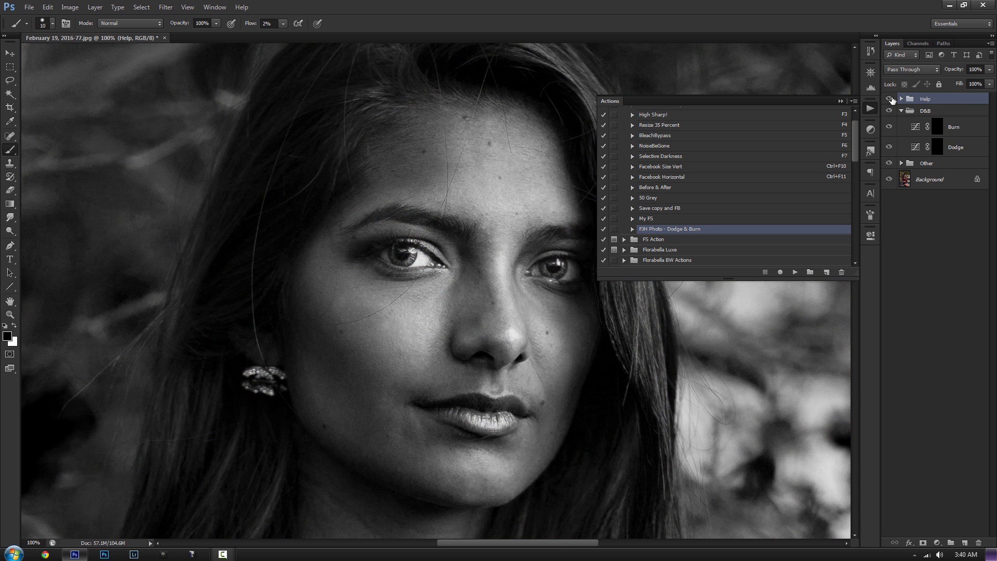
pyautogui.click(889, 98)
pyautogui.click(890, 99)
pyautogui.click(840, 101)
pyautogui.click(892, 99)
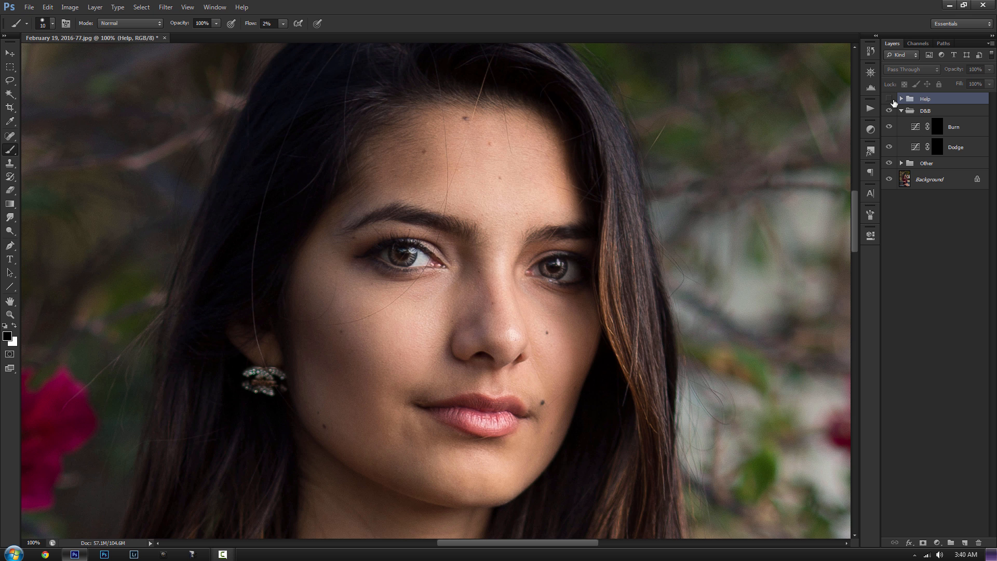
pyautogui.click(891, 100)
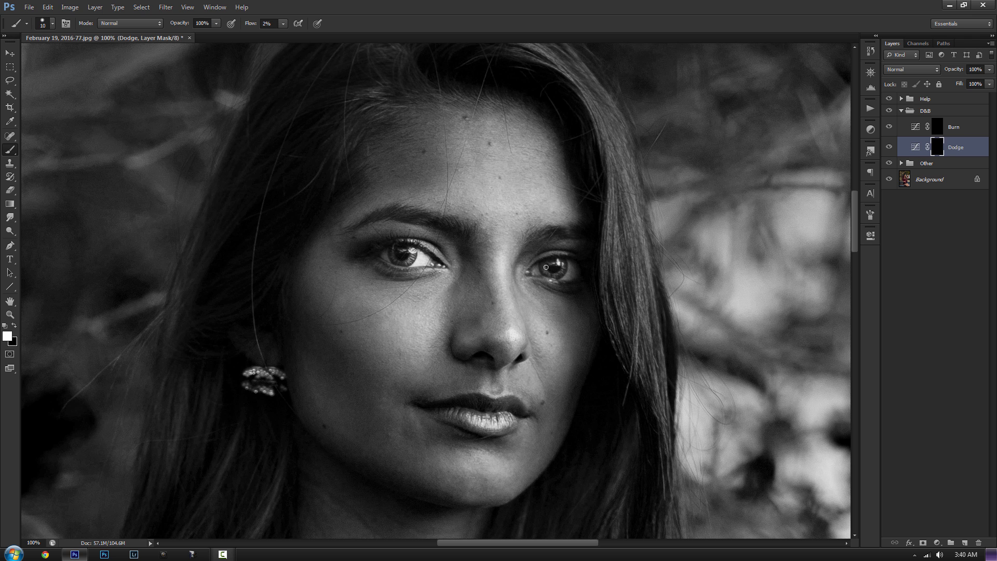
# Paint white at 2% flow on the Dodge and Burn masks beside the nose bridge with a small brush.
pyautogui.moveTo(587, 259)
pyautogui.mouseDown()
pyautogui.moveTo(546, 250)
pyautogui.moveTo(550, 267)
pyautogui.moveTo(593, 266)
pyautogui.mouseUp()
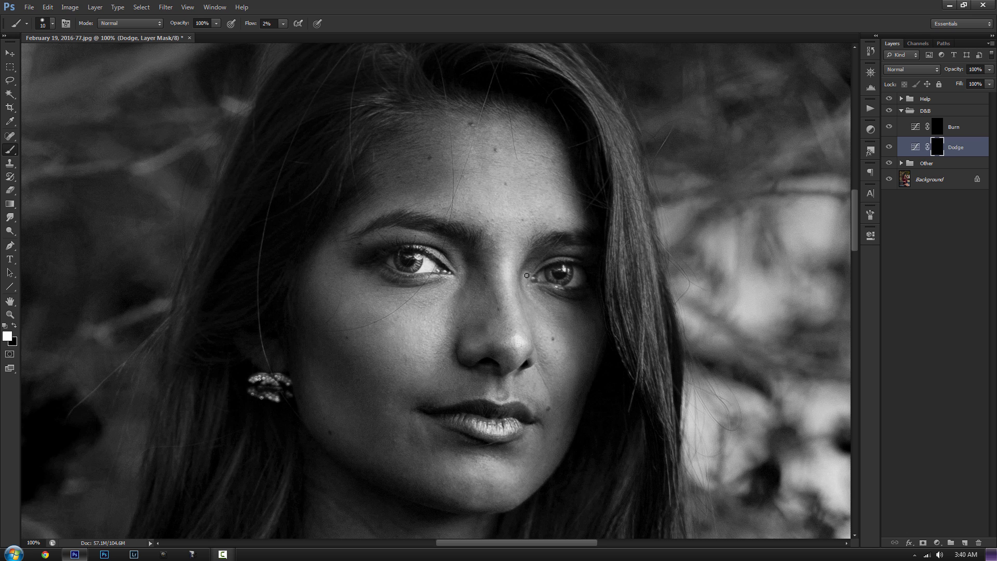
pyautogui.click(938, 129)
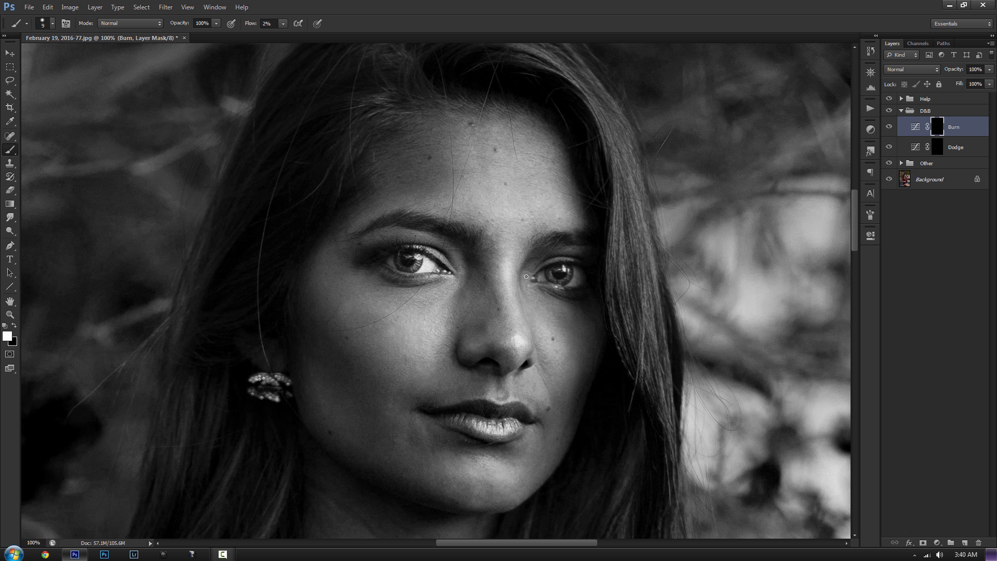
pyautogui.press(']')
pyautogui.press(']')
pyautogui.press(']')
pyautogui.press(']')
pyautogui.press(']')
pyautogui.press(']')
pyautogui.press('[')
pyautogui.press('[')
pyautogui.press('[')
pyautogui.press('[')
pyautogui.press('[')
pyautogui.press('[')
# Paint white on the Dodge mask along the side of the nose below the earring-side eye with a 10 px brush.
pyautogui.click(942, 150)
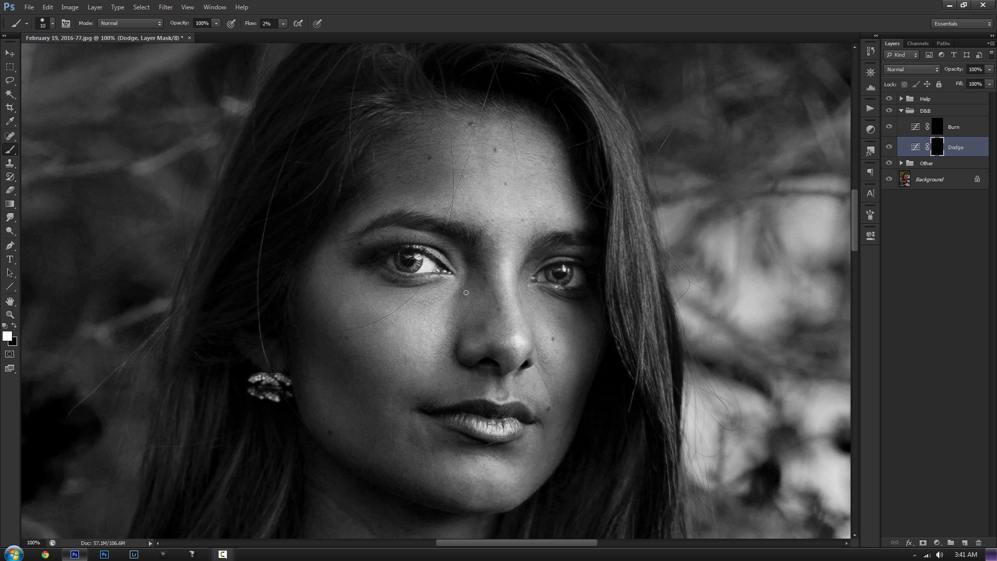
pyautogui.press('[')
pyautogui.press(']')
pyautogui.press(']')
pyautogui.press('[')
pyautogui.press(']')
pyautogui.scroll(3, 457, 333)
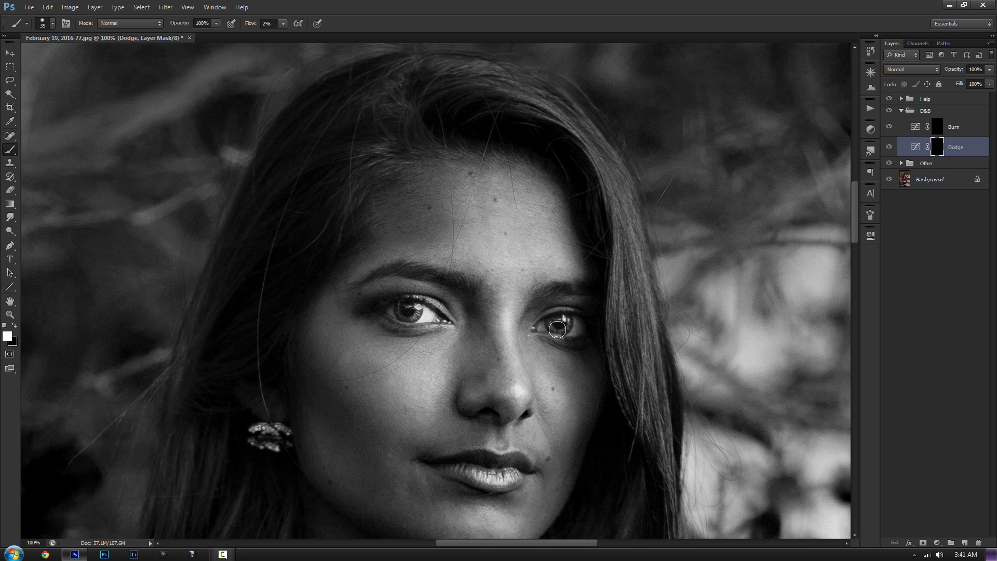
# Dodge the forehead on the Dodge mask, reducing the brush from 70 to 45 and 15 px for finer areas.
pyautogui.press(']')
pyautogui.press(']')
pyautogui.press(']')
pyautogui.press(']')
pyautogui.press(']')
pyautogui.press(']')
pyautogui.press(']')
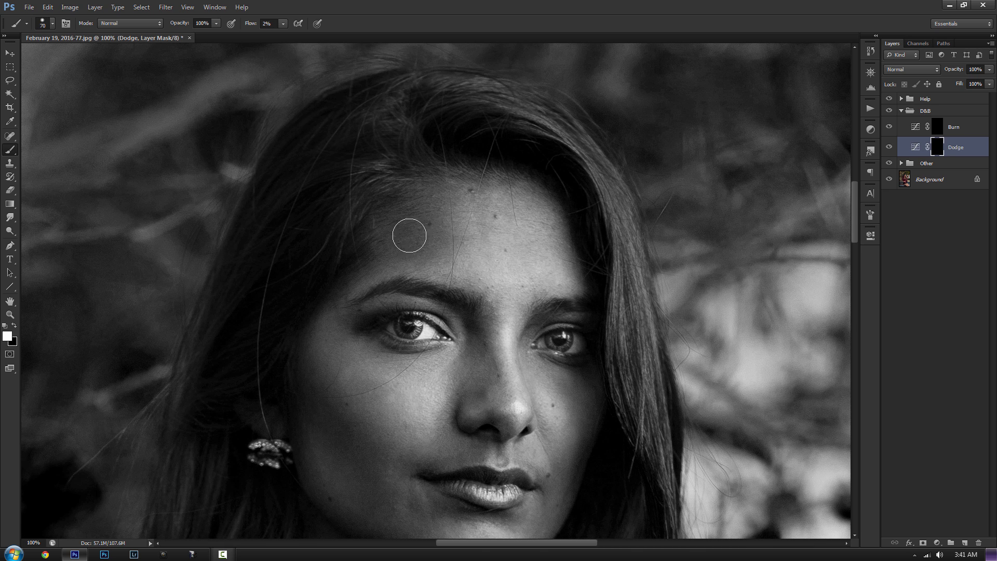
pyautogui.press('[')
pyautogui.press('[')
pyautogui.press('[')
pyautogui.press('[')
pyautogui.press('[')
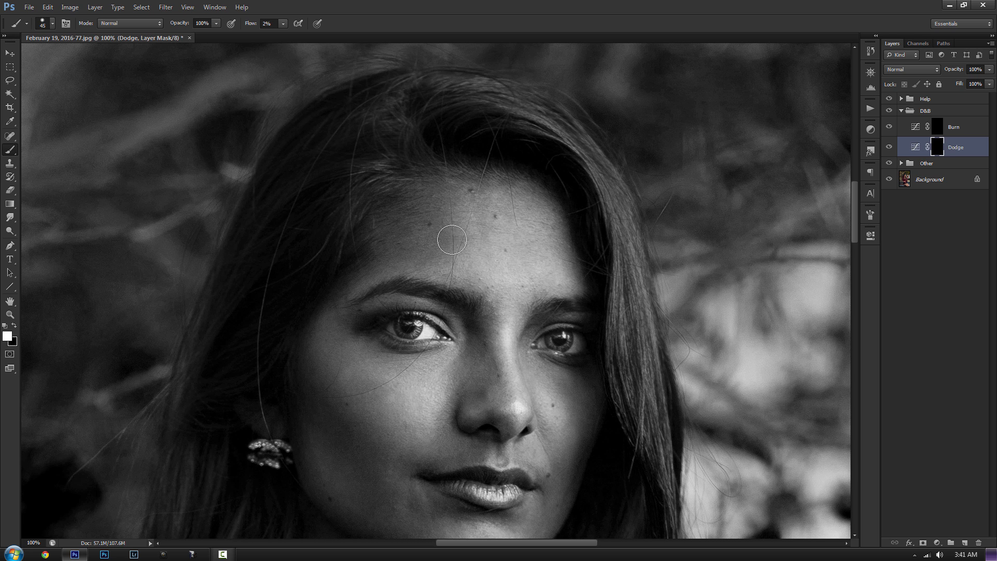
pyautogui.press('[')
pyautogui.press('[')
pyautogui.press('[')
pyautogui.press('[')
pyautogui.press('[')
pyautogui.press('[')
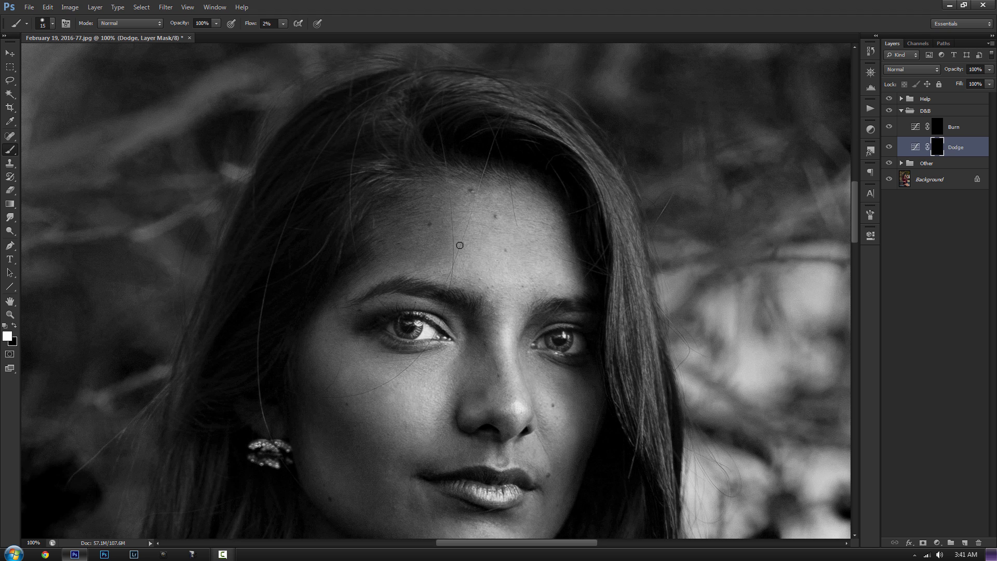
# Dodge the darker earring-side area of the forehead above the eyebrow with a 90 px brush.
pyautogui.press(']')
pyautogui.press(']')
pyautogui.press(']')
pyautogui.press(']')
pyautogui.press(']')
pyautogui.press(']')
pyautogui.press(']')
pyautogui.press(']')
pyautogui.press(']')
pyautogui.press(']')
pyautogui.press(']')
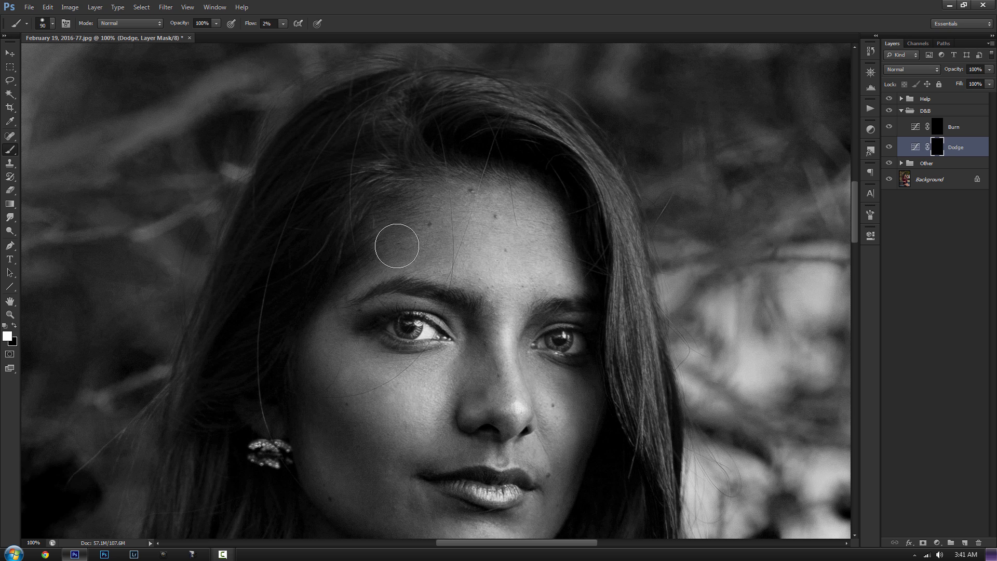
# Paint white on the Burn mask across the upper forehead along the hairline with a 125 px brush.
pyautogui.click(938, 128)
pyautogui.press(']')
pyautogui.press(']')
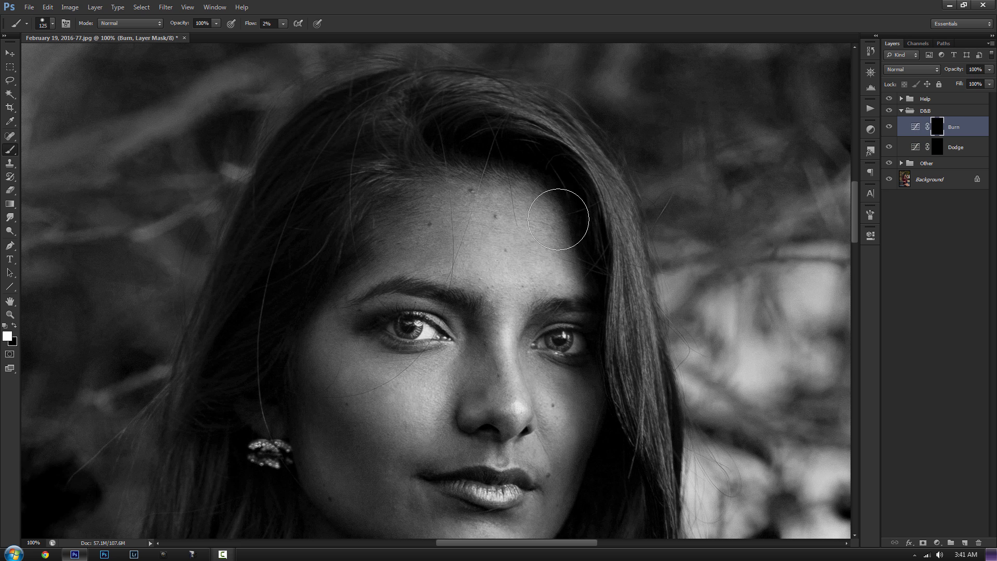
pyautogui.moveTo(505, 183)
pyautogui.mouseDown()
pyautogui.moveTo(451, 185)
pyautogui.moveTo(368, 228)
pyautogui.moveTo(419, 192)
pyautogui.moveTo(475, 184)
pyautogui.moveTo(545, 219)
pyautogui.moveTo(576, 274)
pyautogui.moveTo(554, 226)
pyautogui.moveTo(511, 189)
pyautogui.moveTo(465, 181)
pyautogui.moveTo(431, 221)
pyautogui.mouseUp()
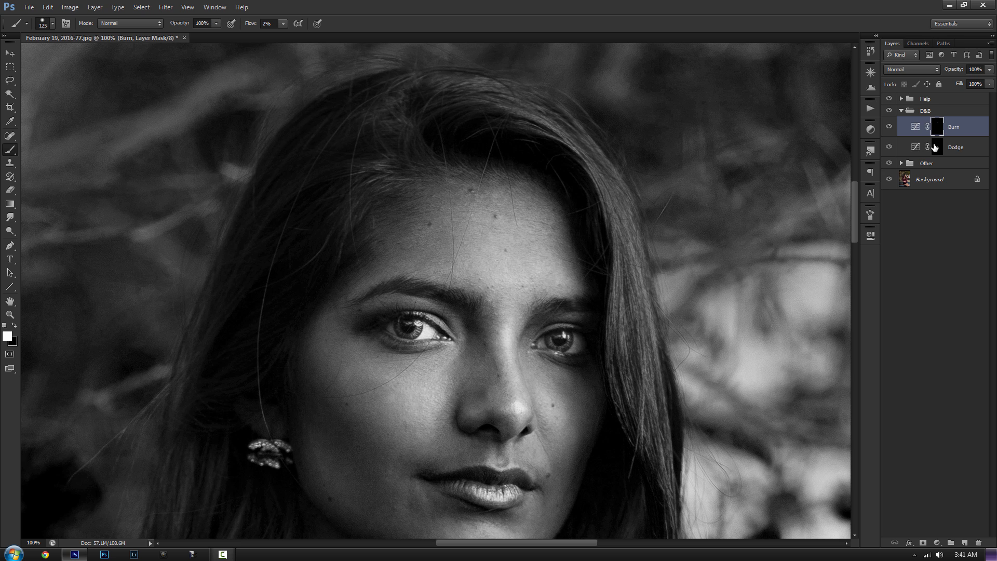
# Dodge the centre of the forehead on the Dodge mask with a 175 px brush.
pyautogui.click(935, 148)
pyautogui.press(']')
pyautogui.press(']')
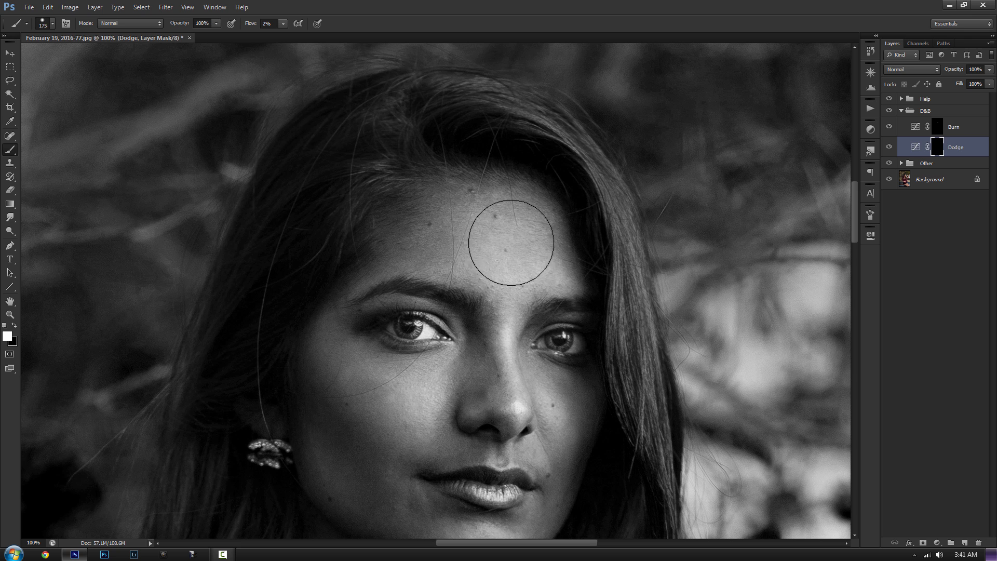
pyautogui.press('[')
pyautogui.scroll(-3, 557, 263)
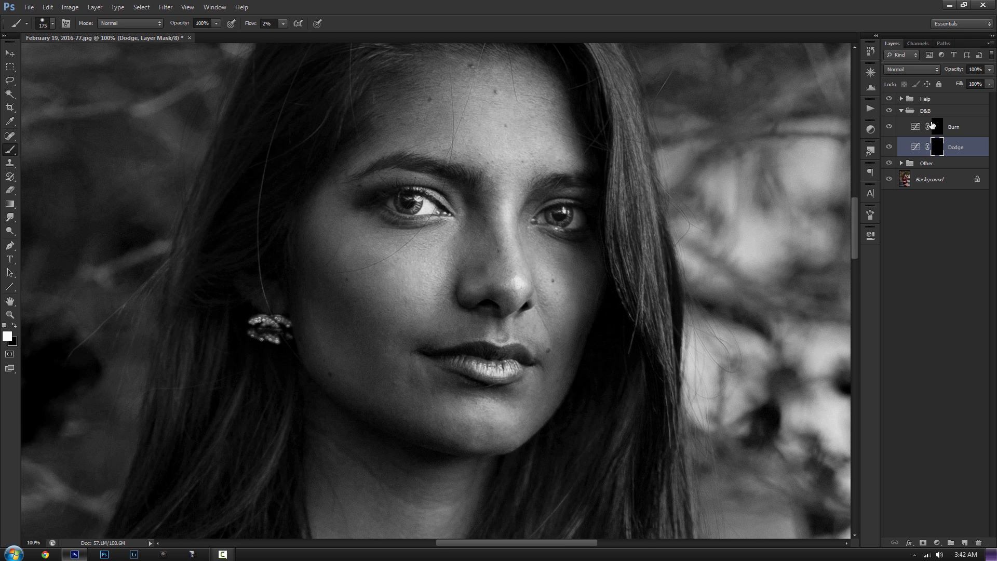
# Dodge the area between the nose and the far cheek, below the eye, with a brush of 40 px or smaller.
pyautogui.press('[')
pyautogui.press('[')
pyautogui.press('[')
pyautogui.press('[')
pyautogui.press('[')
pyautogui.press('[')
pyautogui.press('[')
pyautogui.press('[')
pyautogui.scroll(1, 417, 244)
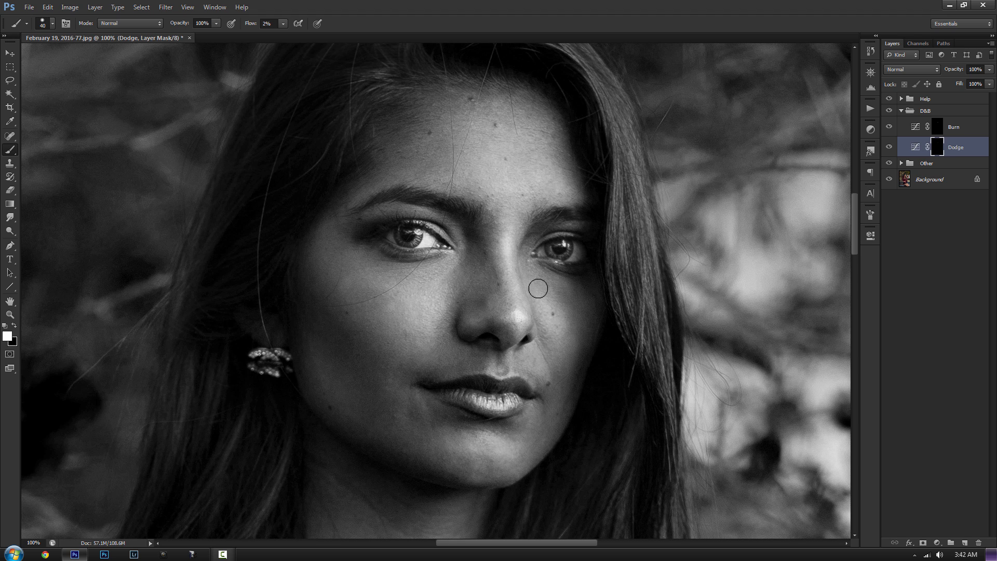
pyautogui.press('[')
pyautogui.press('[')
pyautogui.press('[')
pyautogui.press('[')
# Dodge the outer part of the far cheek beside the mouth, finishing with a 35 px brush.
pyautogui.press(']')
pyautogui.press(']')
pyautogui.press(']')
pyautogui.press(']')
pyautogui.press(']')
pyautogui.press(']')
pyautogui.press(']')
pyautogui.press(']')
pyautogui.press('[')
pyautogui.press('[')
pyautogui.press('[')
pyautogui.press('[')
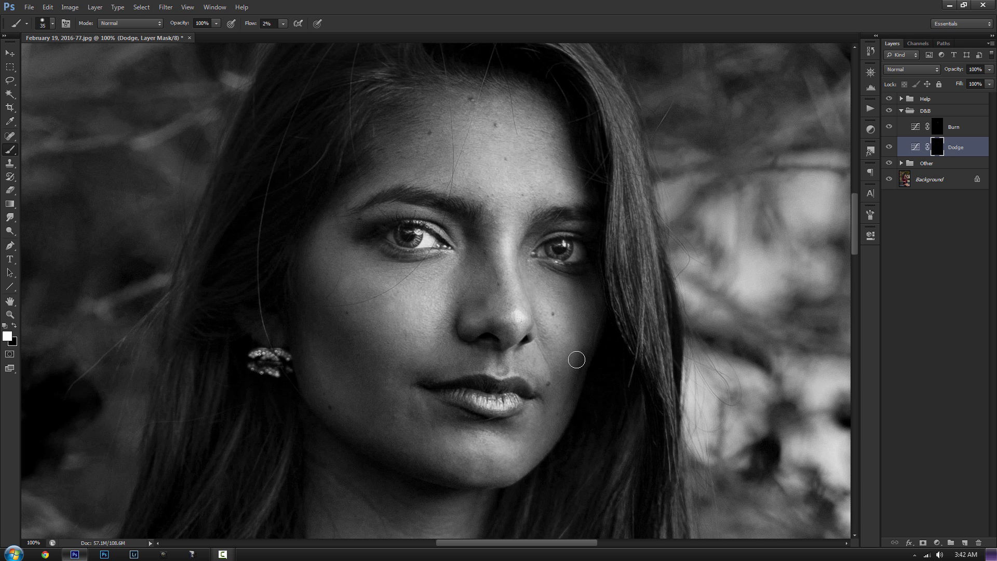
# Dodge the earring-side cheek beneath the eye on the Dodge mask, enlarging the brush to 50 px.
pyautogui.scroll(1, 452, 349)
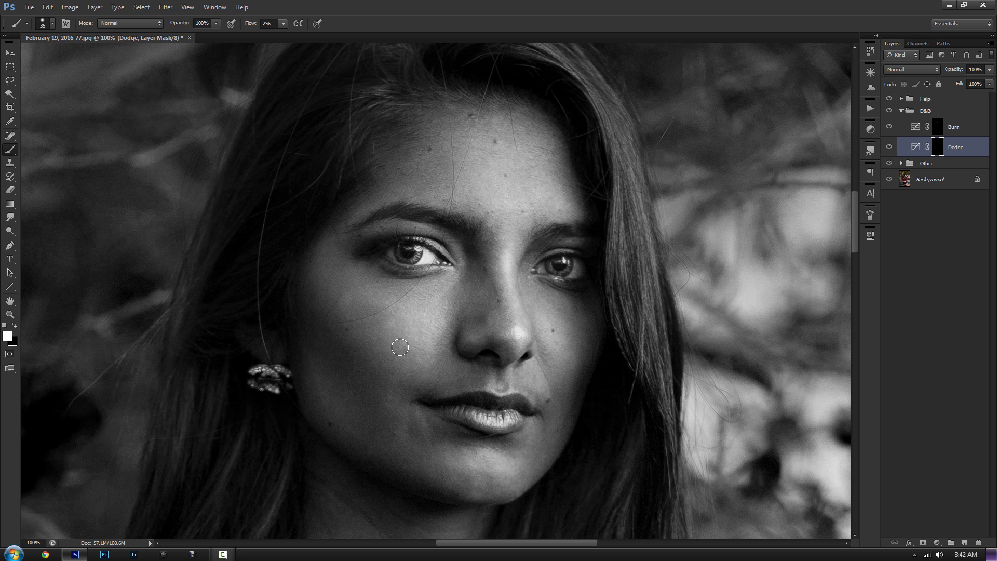
pyautogui.scroll(2, 401, 349)
pyautogui.press(']')
pyautogui.press(']')
pyautogui.press(']')
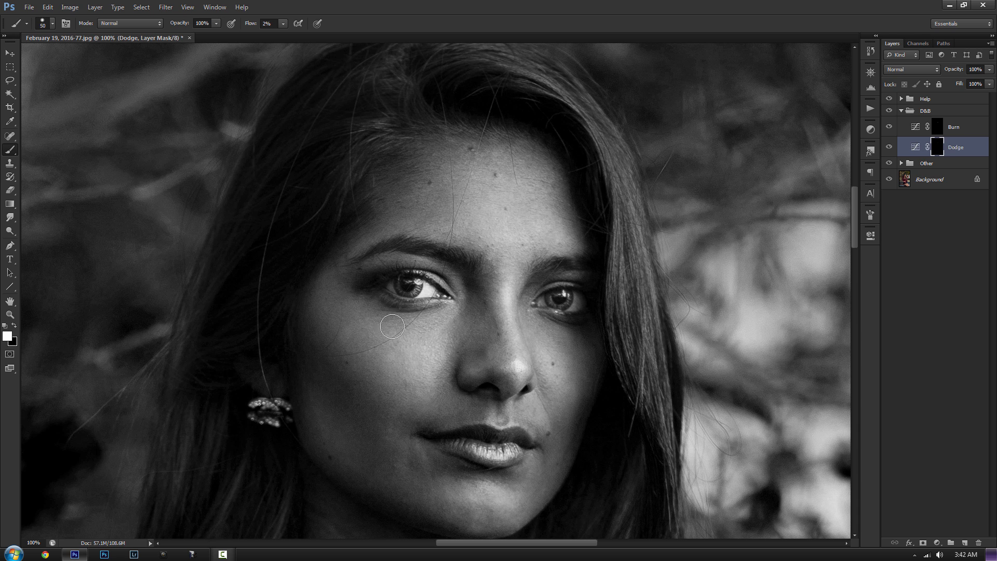
# Paint white on the Burn mask over the earring-side cheek with a 20 px brush.
pyautogui.click(936, 130)
pyautogui.press('[')
pyautogui.press('[')
pyautogui.press('[')
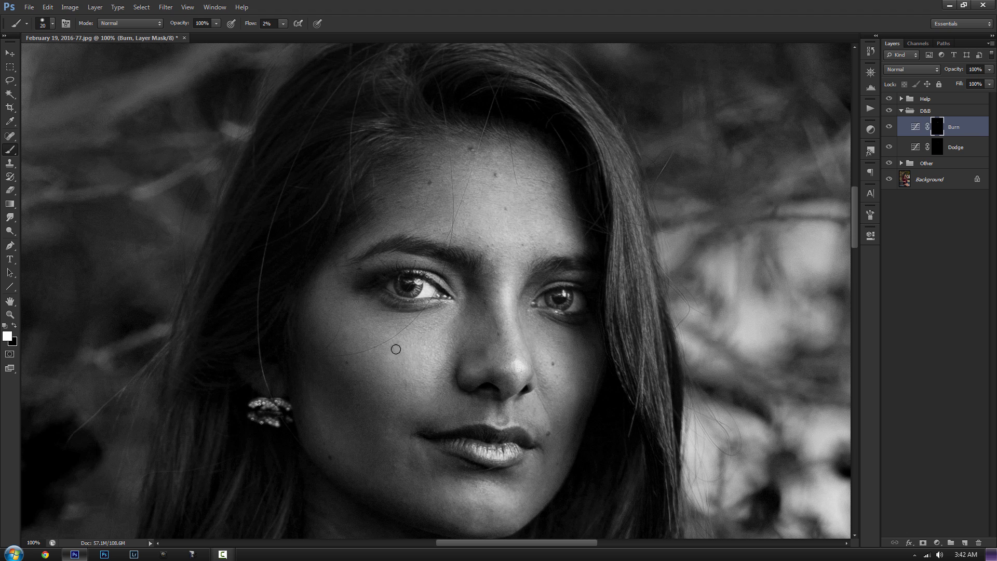
# Dodge the far side of the nose on the Dodge mask, starting with a 15 px brush and enlarging it to 35 px.
pyautogui.click(932, 151)
pyautogui.press('[')
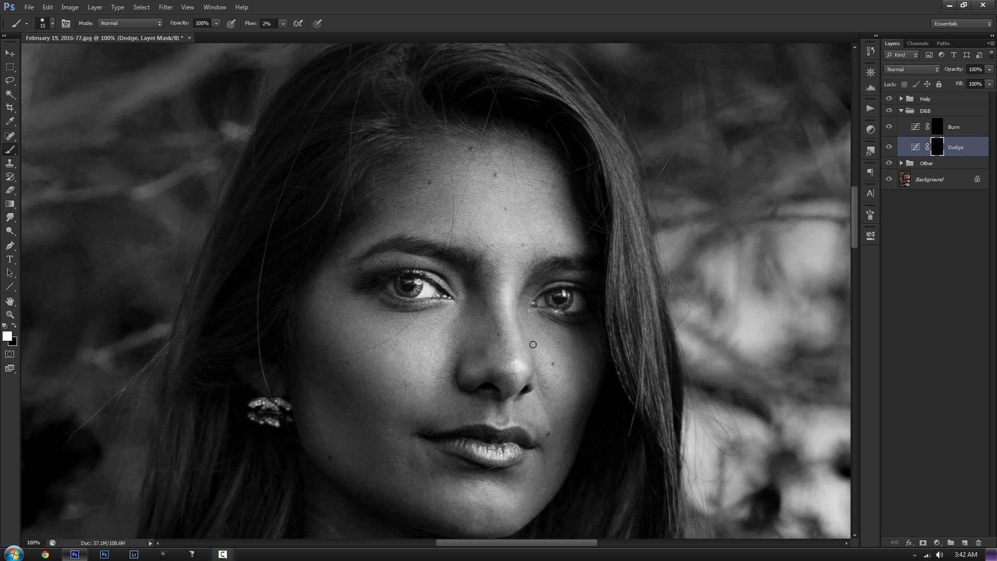
pyautogui.press(']')
pyautogui.press(']')
pyautogui.press(']')
pyautogui.press(']')
pyautogui.hotkey('ctrl', 'i')
pyautogui.hotkey('ctrl', 'i')
# Paint white on the Burn mask along the nose bridge up to the brows, using 35 to 25 px brushes.
pyautogui.click(940, 131)
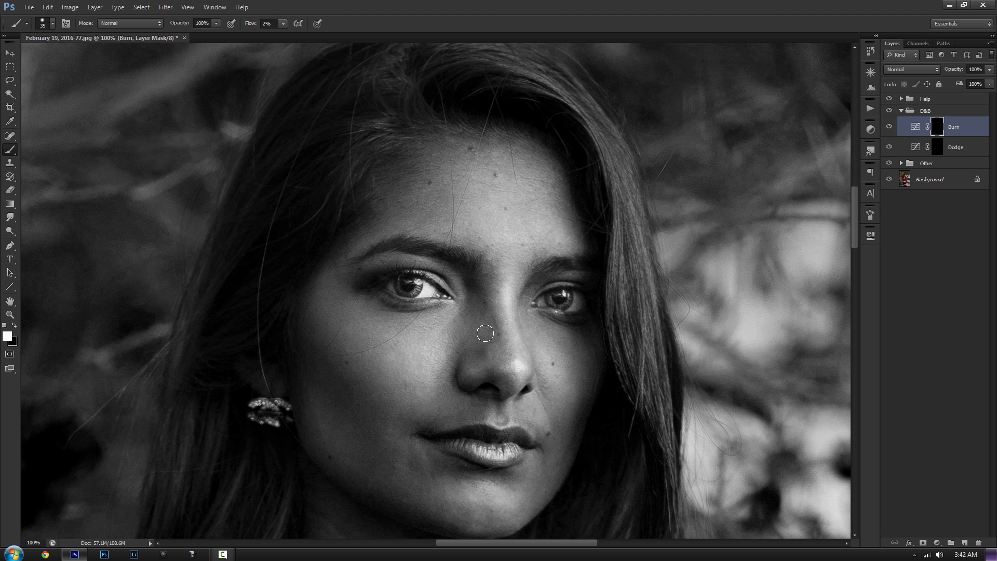
pyautogui.press('[')
pyautogui.press('[')
pyautogui.press('[')
pyautogui.press(']')
pyautogui.press(']')
pyautogui.press(']')
pyautogui.press('[')
pyautogui.press('[')
pyautogui.press('[')
pyautogui.press('[')
pyautogui.scroll(4, 398, 369)
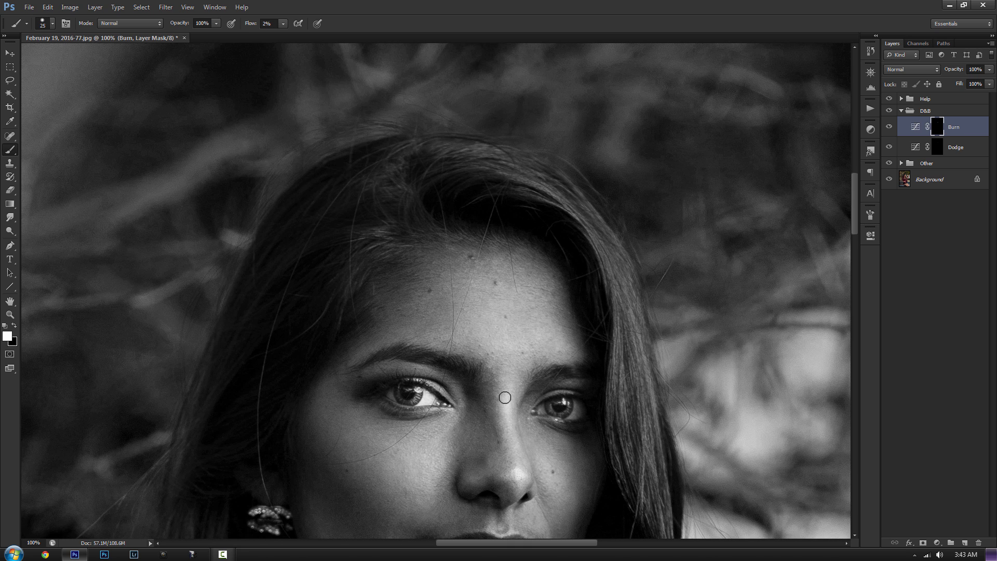
pyautogui.press(']')
pyautogui.press(']')
pyautogui.scroll(-2, 505, 392)
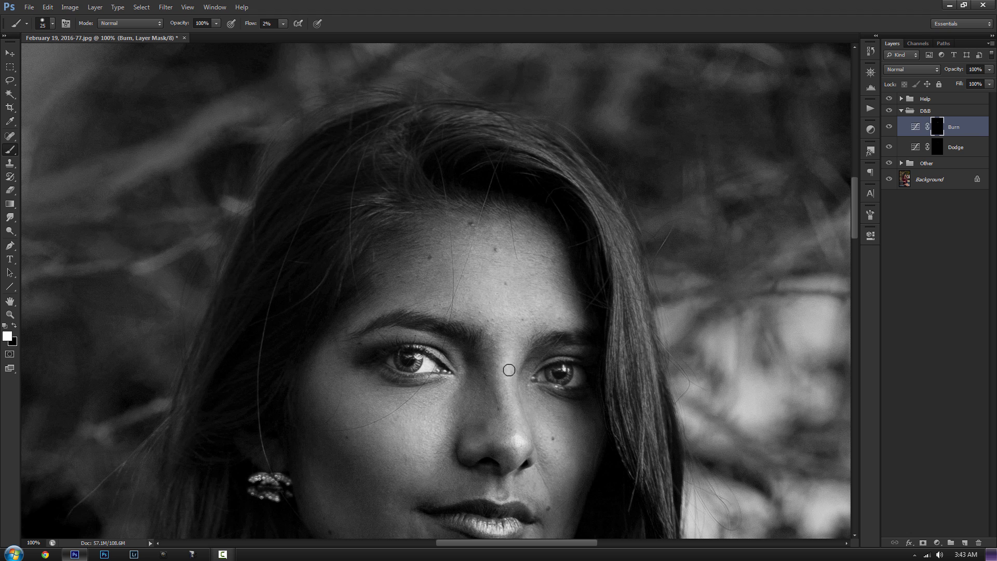
# Dodge the area between the eyebrows and down the nose on the Dodge mask with 25 to 40 px brushes.
pyautogui.click(937, 147)
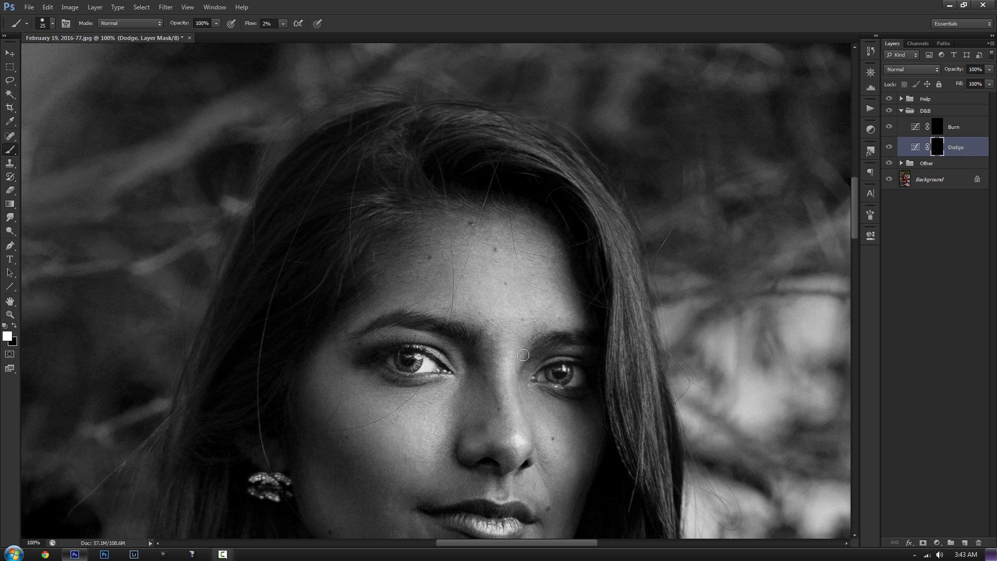
pyautogui.press('[')
pyautogui.press(']')
pyautogui.press(']')
pyautogui.scroll(1, 530, 318)
pyautogui.scroll(-4, 525, 322)
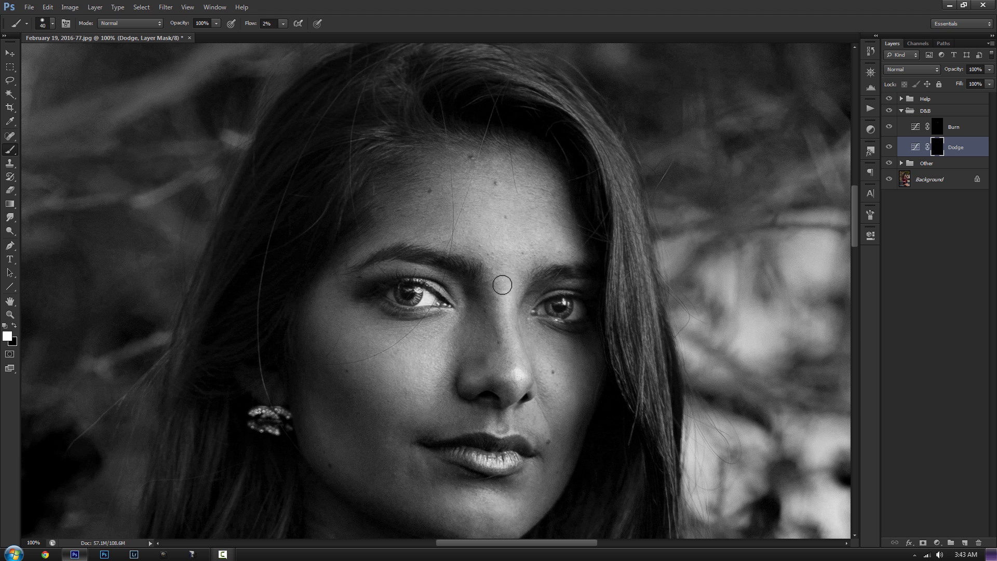
pyautogui.press(']')
pyautogui.scroll(-2, 515, 363)
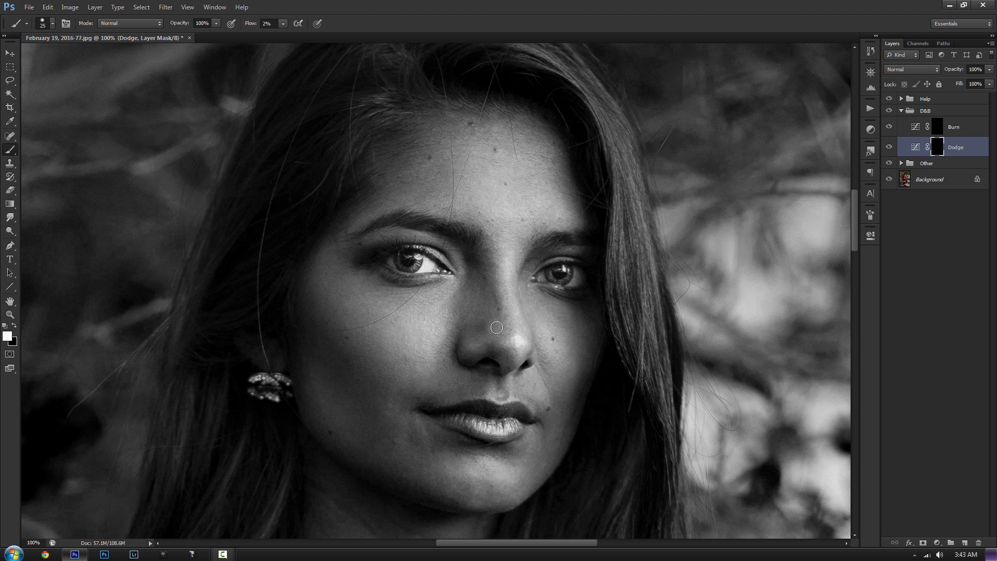
# Refine the nose and under-eye areas by alternating between the Burn and Dodge masks with a 10 px brush.
pyautogui.click(940, 134)
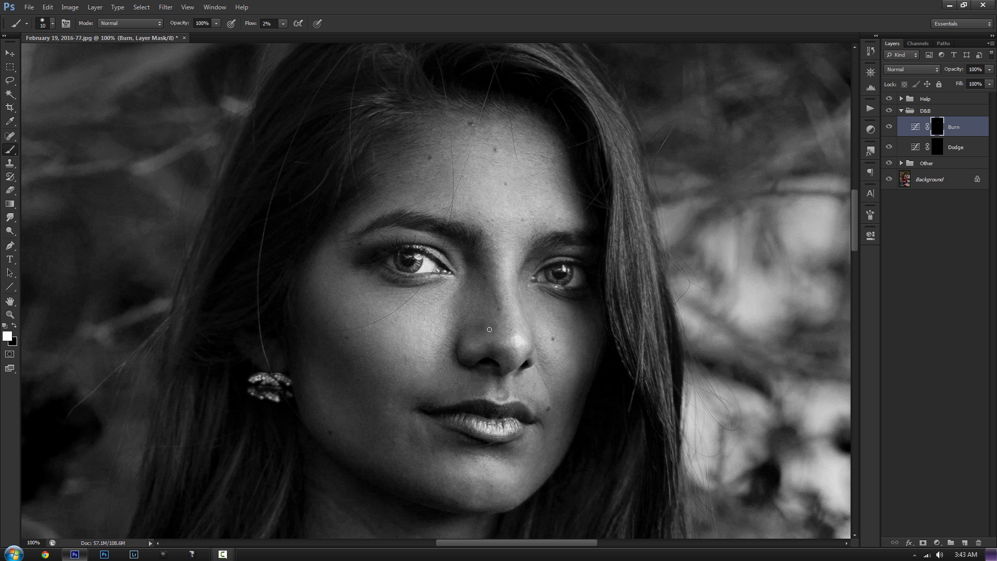
pyautogui.press('[')
pyautogui.click(933, 147)
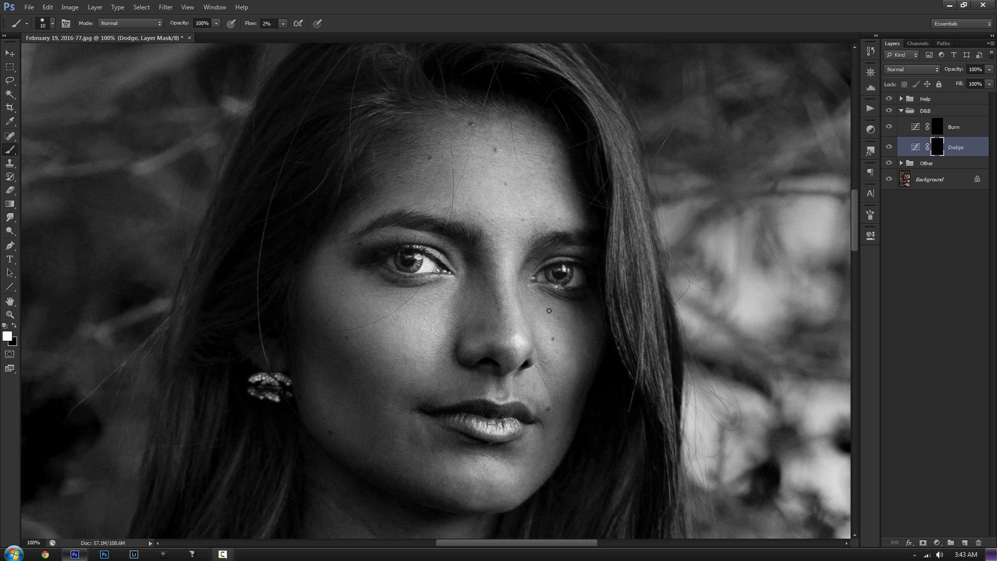
pyautogui.click(935, 131)
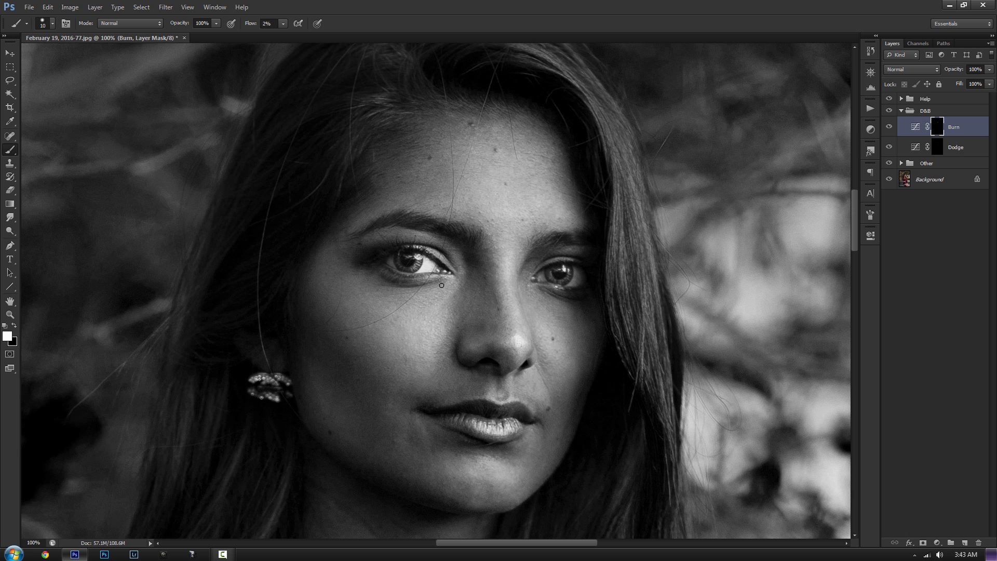
# Paint black on the Burn mask near the earring-side eye's inner corner with a 15 px brush, and restore white as foreground.
pyautogui.press('x')
pyautogui.hotkey('ctrl', '+')
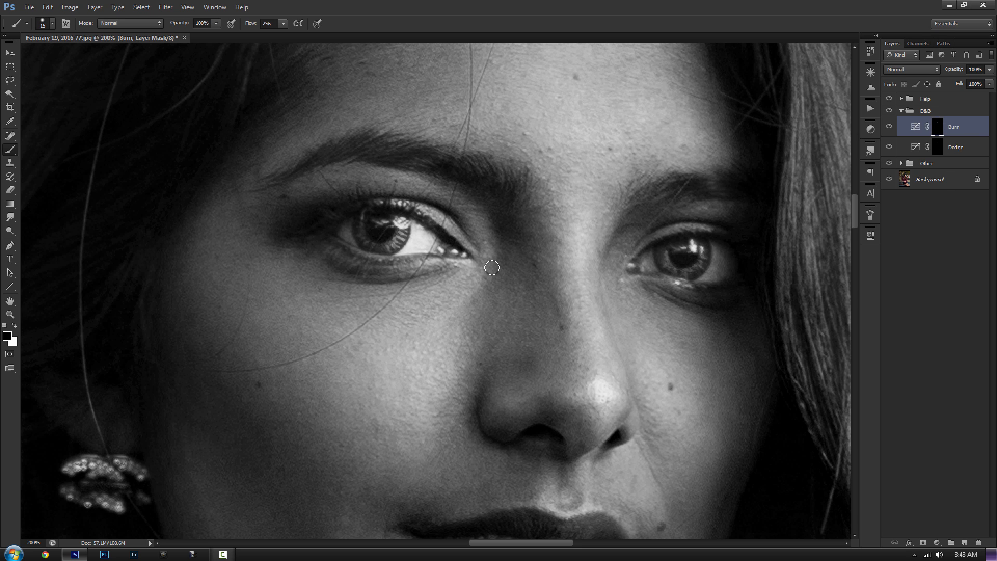
pyautogui.press('x')
# Paint white on the Dodge mask at the inner corner of the earring-side eye with a 15 px brush.
pyautogui.click(938, 147)
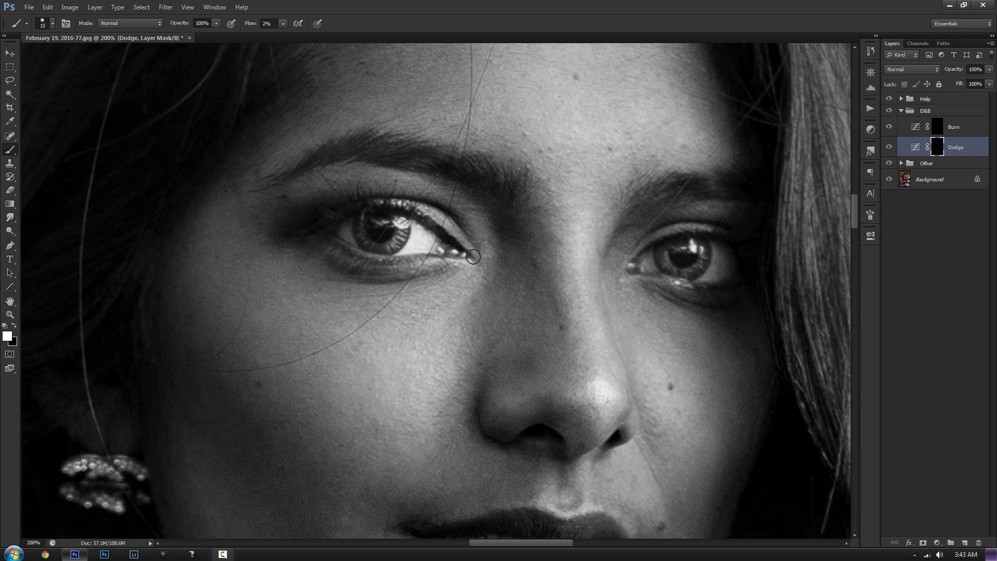
pyautogui.moveTo(595, 293); pyautogui.dragTo(438, 300)
pyautogui.hotkey('ctrl', '-')
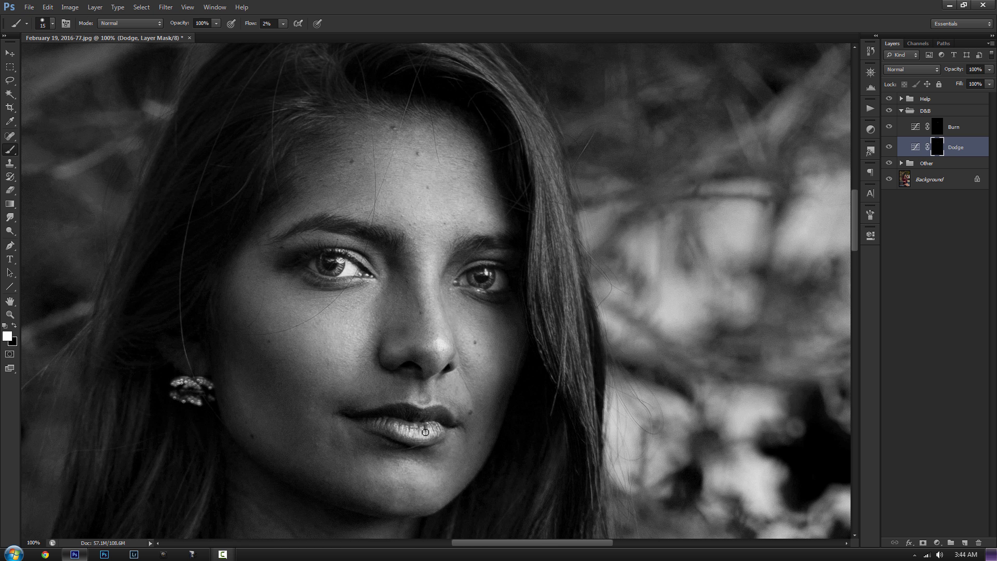
pyautogui.moveTo(425, 433); pyautogui.dragTo(451, 357)
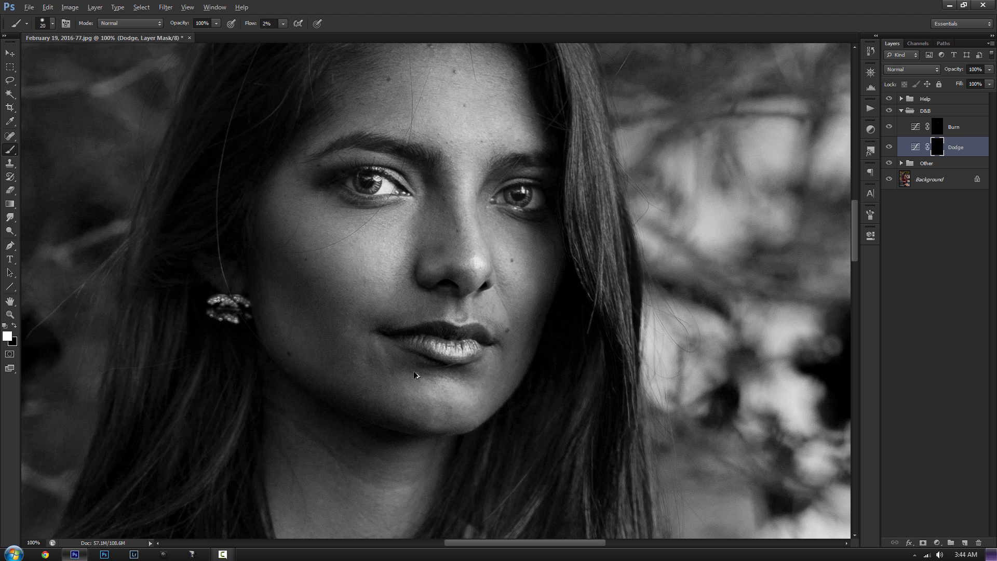
# Paint white on the Burn mask over the lower earring-side cheek with 25 to 40 px brushes.
pyautogui.hotkey('alt', ']')
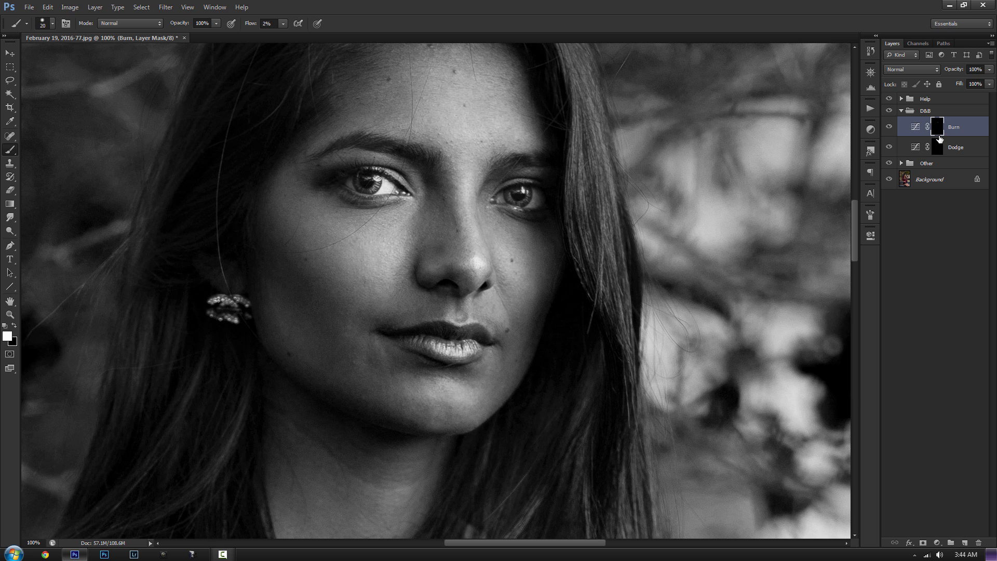
pyautogui.click(915, 128)
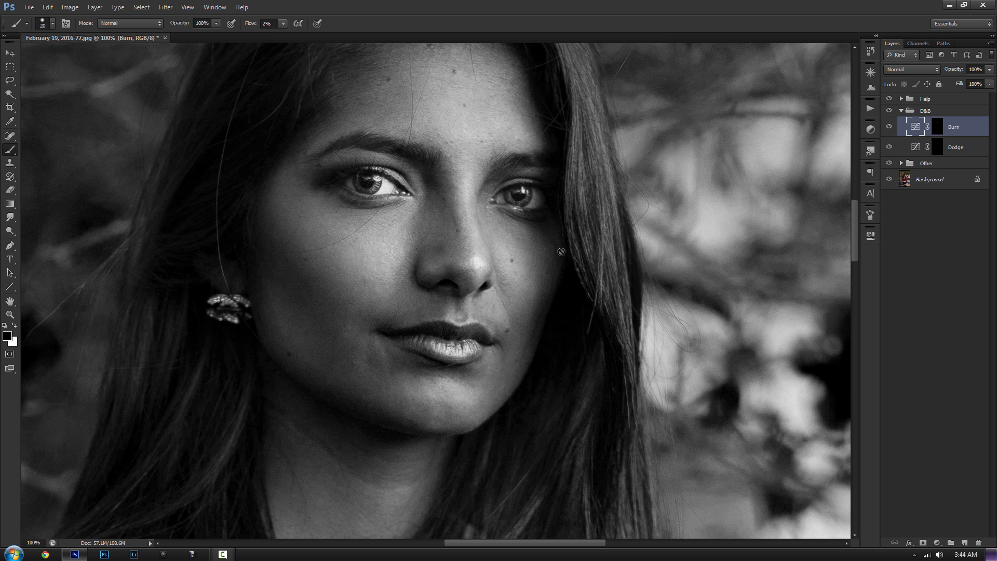
pyautogui.click(939, 128)
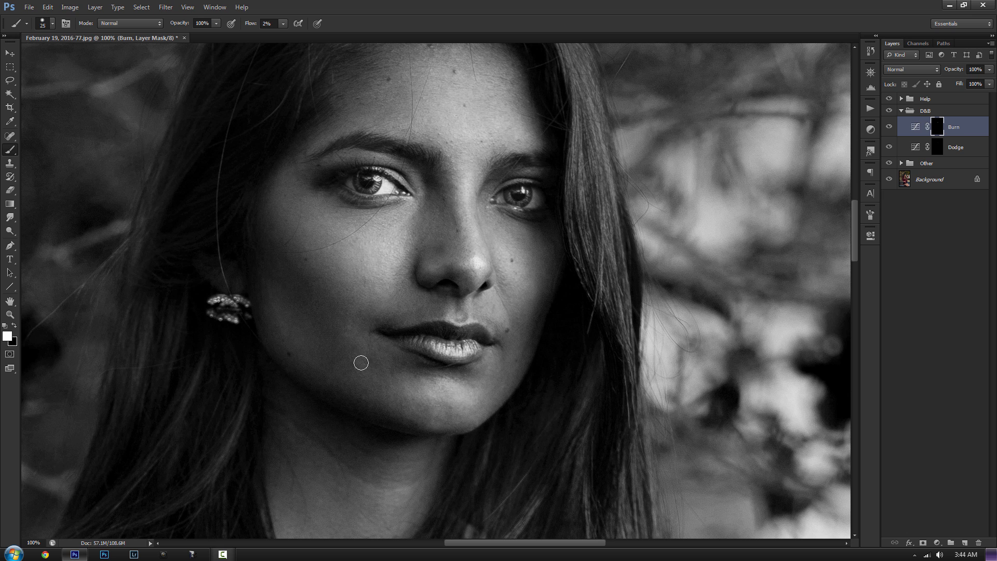
pyautogui.press(']')
pyautogui.press(']')
pyautogui.press(']')
pyautogui.scroll(1, 387, 311)
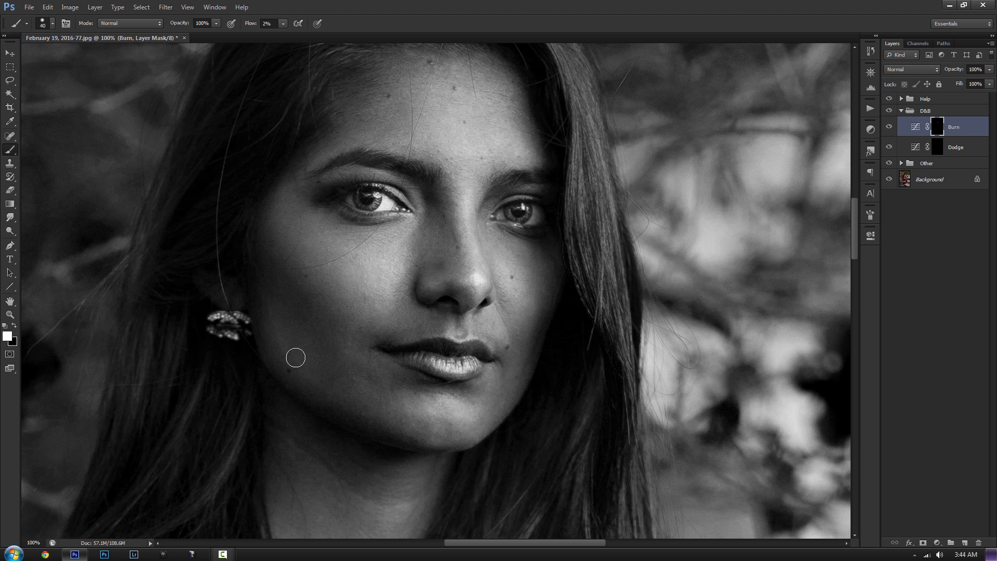
# Burn broader areas of the earring-side cheek and the side of the nose with an 80 px brush.
pyautogui.press(']')
pyautogui.press(']')
pyautogui.press(']')
pyautogui.press(']')
pyautogui.press(']')
pyautogui.press(']')
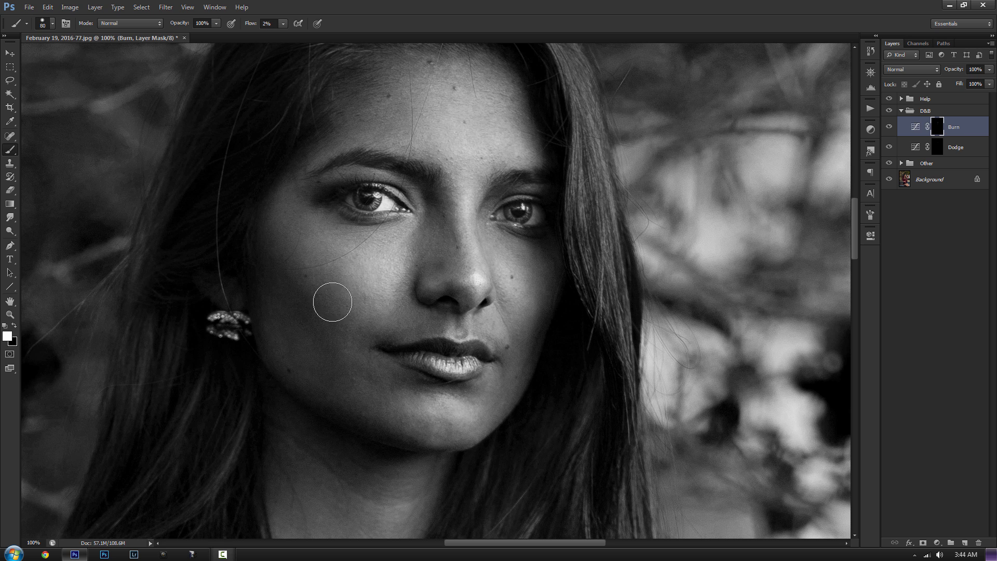
pyautogui.moveTo(453, 253)
pyautogui.mouseDown()
pyautogui.moveTo(441, 211)
pyautogui.moveTo(444, 263)
pyautogui.mouseUp()
# Burn the jawline and the neck shadow below it on the Burn mask with 70 to 100 px brushes.
pyautogui.press('[')
pyautogui.press('[')
pyautogui.press('[')
pyautogui.scroll(-2, 529, 304)
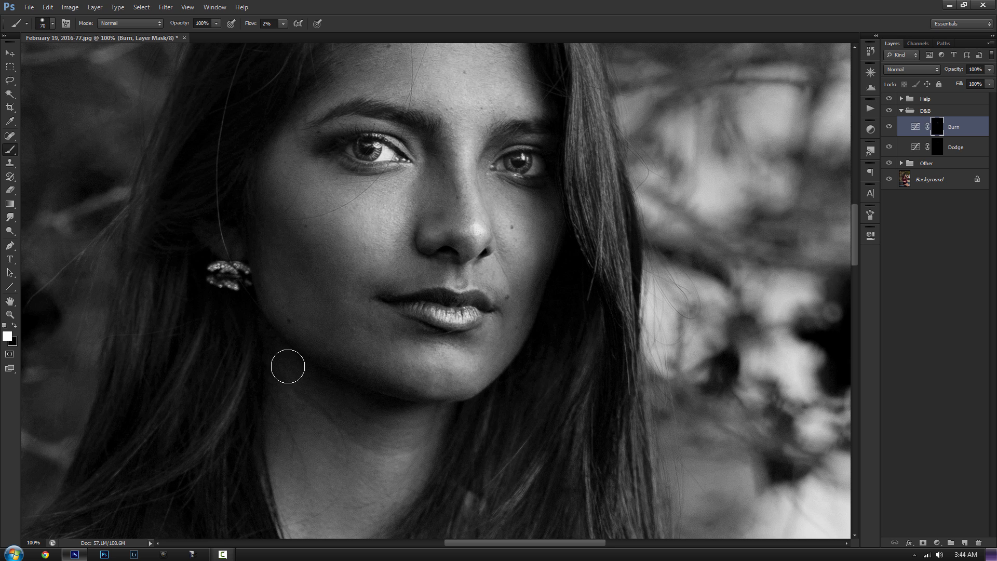
pyautogui.press(']')
pyautogui.press(']')
pyautogui.press(']')
pyautogui.press(']')
pyautogui.press(']')
pyautogui.moveTo(347, 409)
pyautogui.mouseDown()
pyautogui.moveTo(387, 415)
pyautogui.moveTo(287, 363)
pyautogui.moveTo(307, 390)
pyautogui.moveTo(426, 413)
pyautogui.moveTo(325, 408)
pyautogui.moveTo(288, 377)
pyautogui.moveTo(350, 420)
pyautogui.moveTo(277, 354)
pyautogui.moveTo(288, 385)
pyautogui.moveTo(373, 418)
pyautogui.moveTo(398, 414)
pyautogui.moveTo(341, 411)
pyautogui.moveTo(287, 372)
pyautogui.mouseUp()
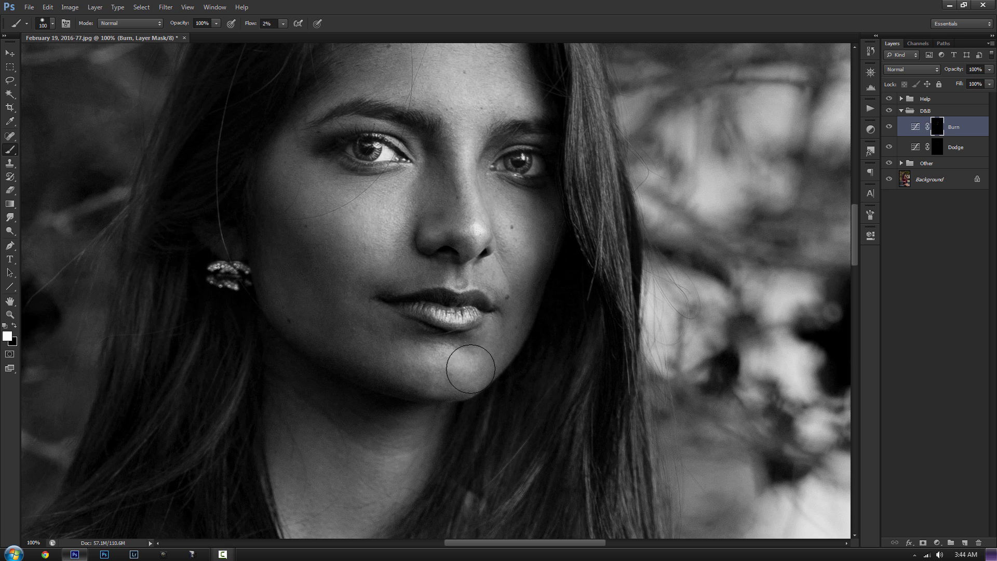
# Dodge the chin and the area below the lower lip on the Dodge mask with 80 to 70 px brushes.
pyautogui.scroll(1, 465, 363)
pyautogui.press('[')
pyautogui.press('[')
pyautogui.press('[')
pyautogui.press('[')
pyautogui.press('[')
pyautogui.press('[')
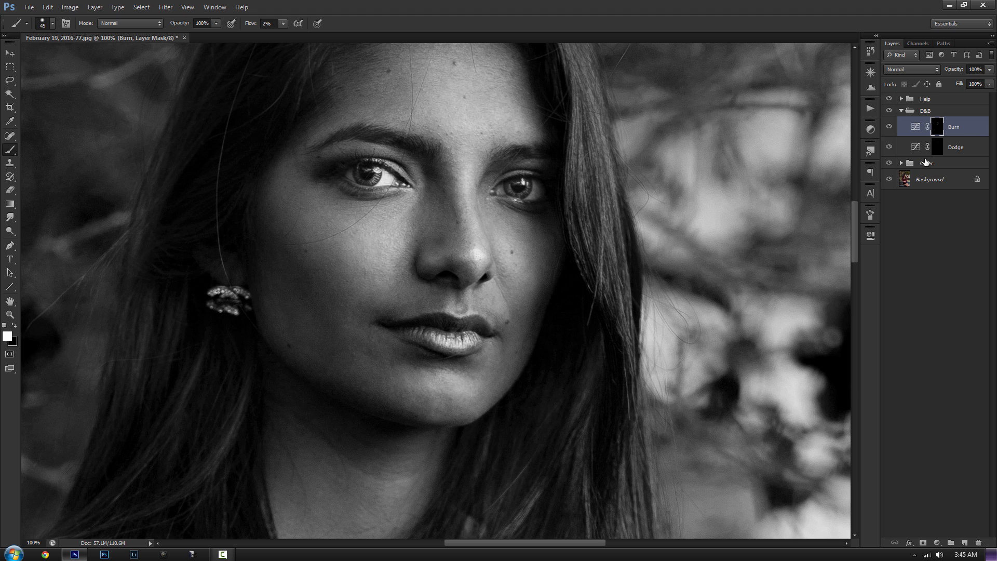
pyautogui.click(936, 148)
pyautogui.press(']')
pyautogui.press(']')
pyautogui.press(']')
pyautogui.press(']')
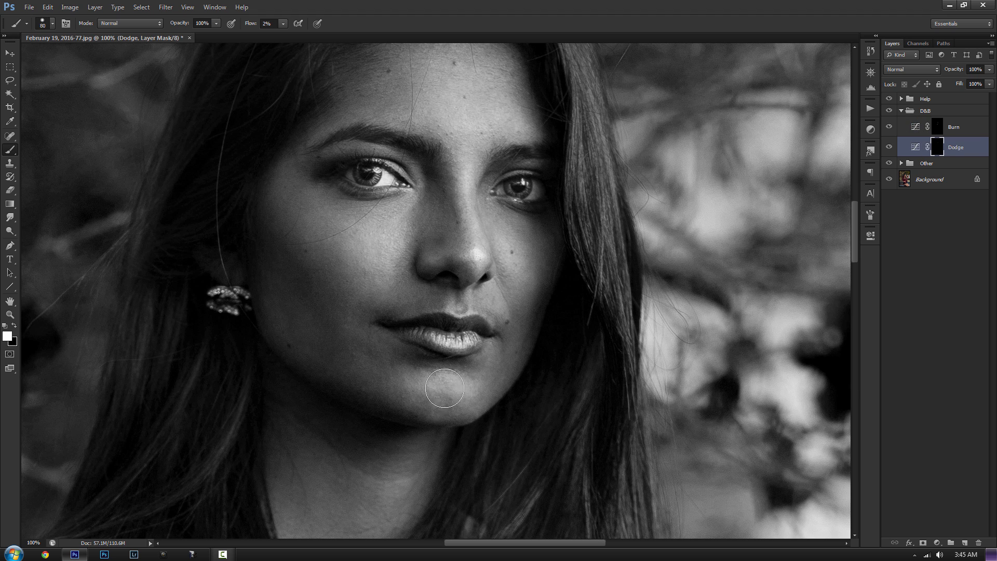
pyautogui.moveTo(433, 405)
pyautogui.mouseDown()
pyautogui.moveTo(403, 383)
pyautogui.moveTo(459, 403)
pyautogui.moveTo(399, 391)
pyautogui.mouseUp()
pyautogui.press('[')
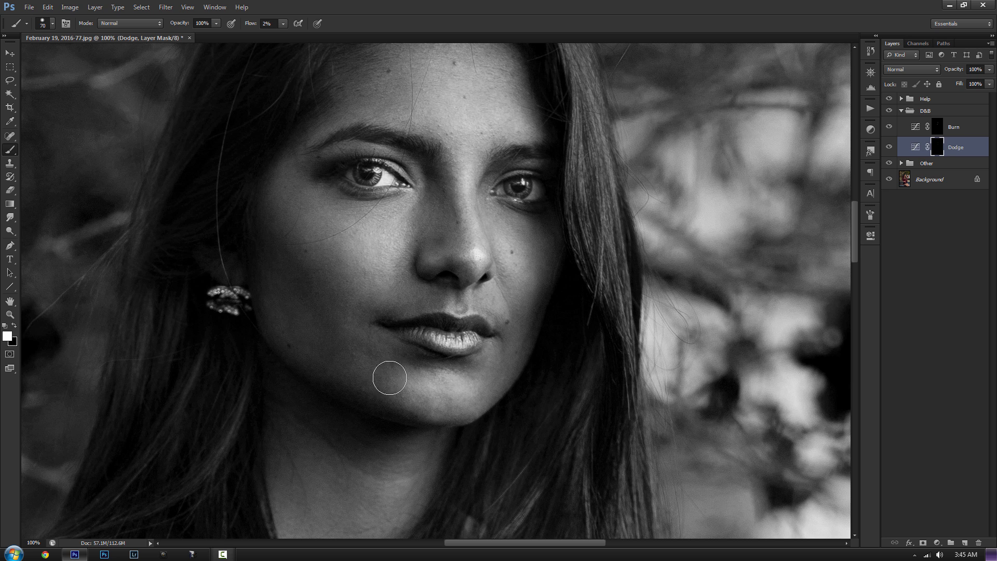
# Dodge the skin around the earring-side corner of the mouth on the Dodge mask with a 20 px brush.
pyautogui.scroll(3, 367, 312)
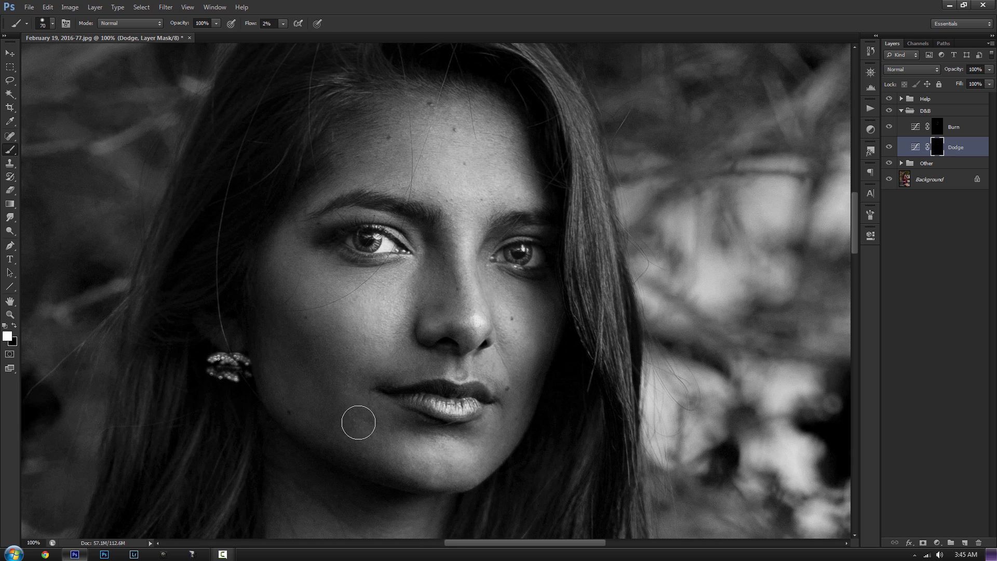
pyautogui.press('[')
pyautogui.press('[')
pyautogui.press('[')
pyautogui.press('[')
pyautogui.press('[')
pyautogui.press('[')
pyautogui.press(']')
pyautogui.press('[')
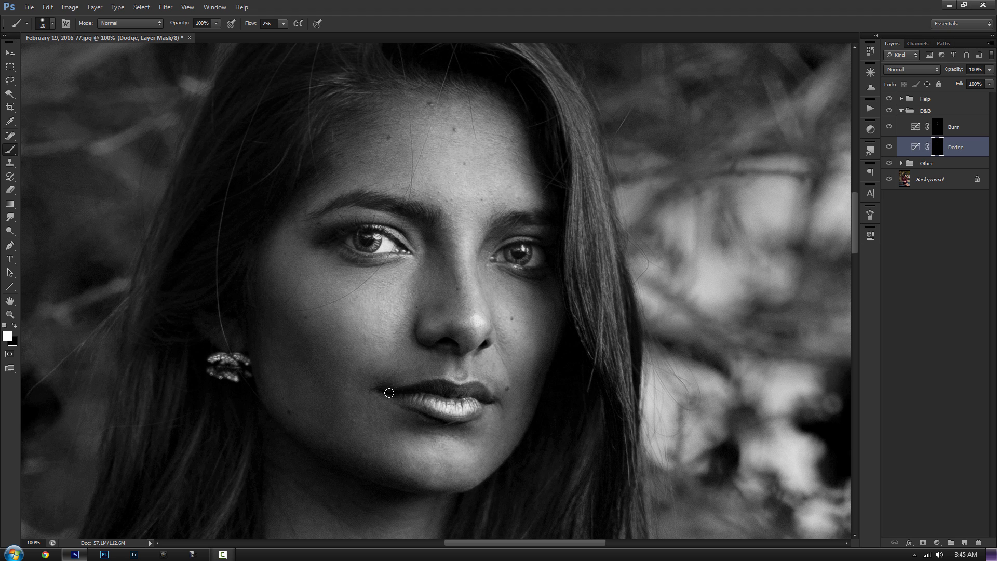
# Paint white on the Burn mask over the lips and chin with 25 to 35 px brushes.
pyautogui.click(939, 132)
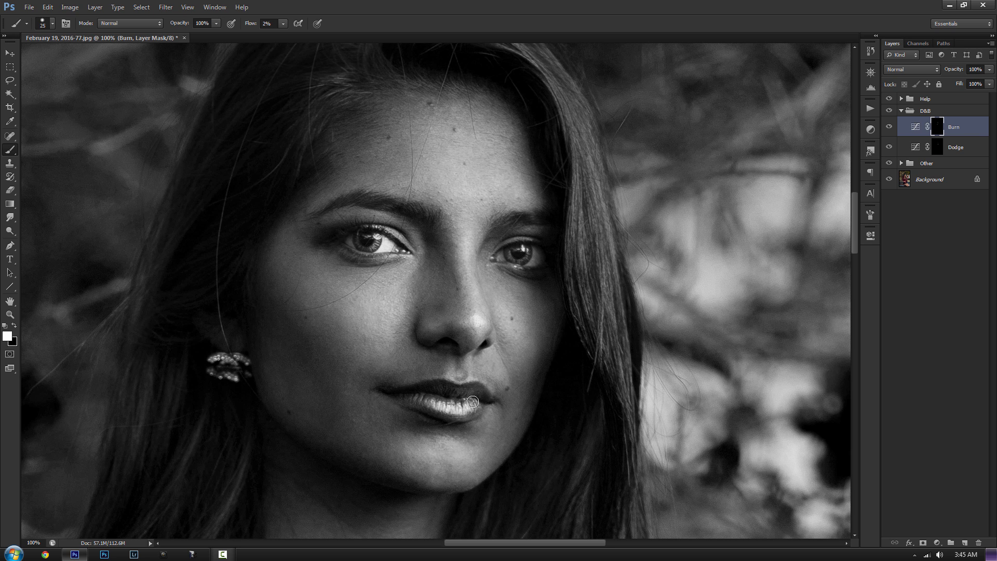
pyautogui.scroll(2, 581, 411)
pyautogui.scroll(-3, 581, 410)
pyautogui.press(']')
pyautogui.press(']')
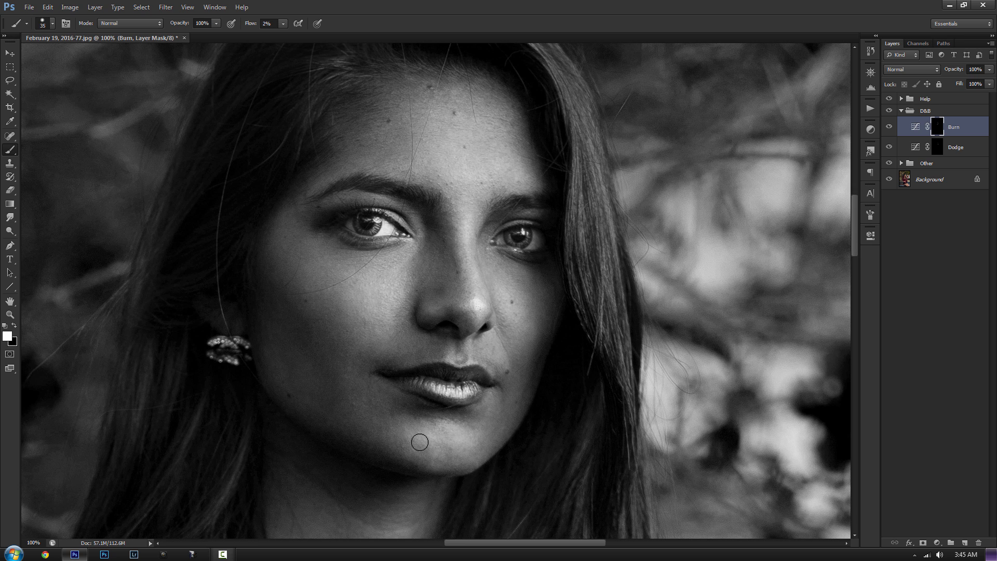
# Burn the shaded side of the nose on the Burn mask with a 45 px brush.
pyautogui.scroll(5, 566, 379)
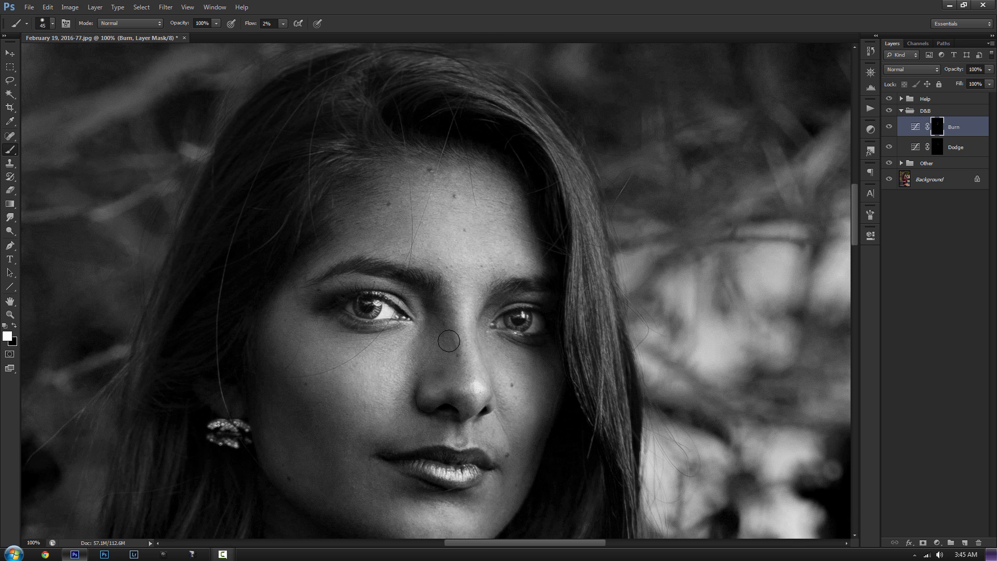
pyautogui.hotkey('ctrl', '-')
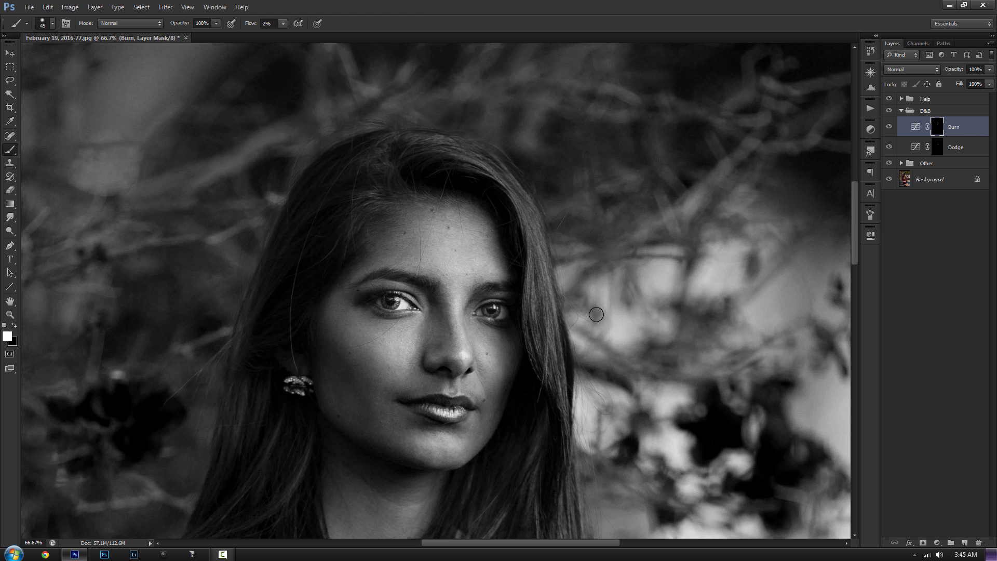
pyautogui.hotkey('ctrl', '-')
pyautogui.hotkey('ctrl', '+')
pyautogui.hotkey('ctrl', '+')
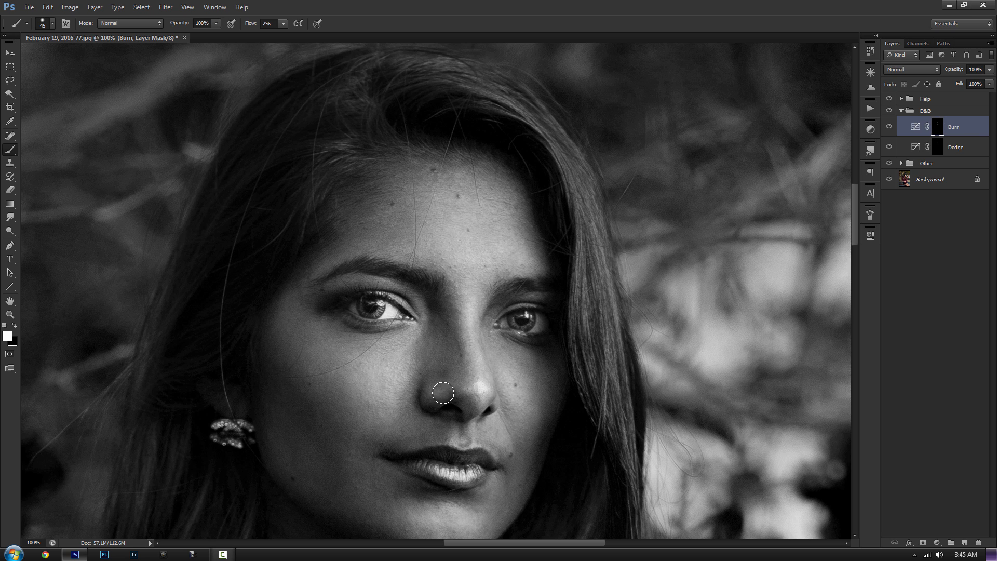
# Dodge the skin beside the far nostril on the Dodge mask with a 40 px brush, keeping white as foreground.
pyautogui.click(938, 148)
pyautogui.press('[')
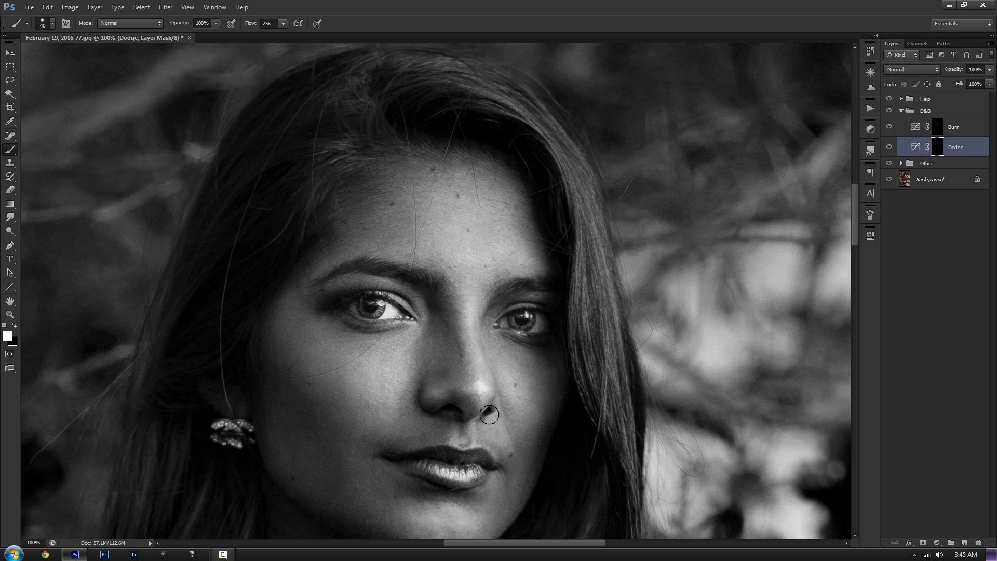
pyautogui.press('x')
pyautogui.press('x')
# Hide the Help group and toggle the D&B group's visibility to compare the face in colour before and after.
pyautogui.hotkey('ctrl', '-')
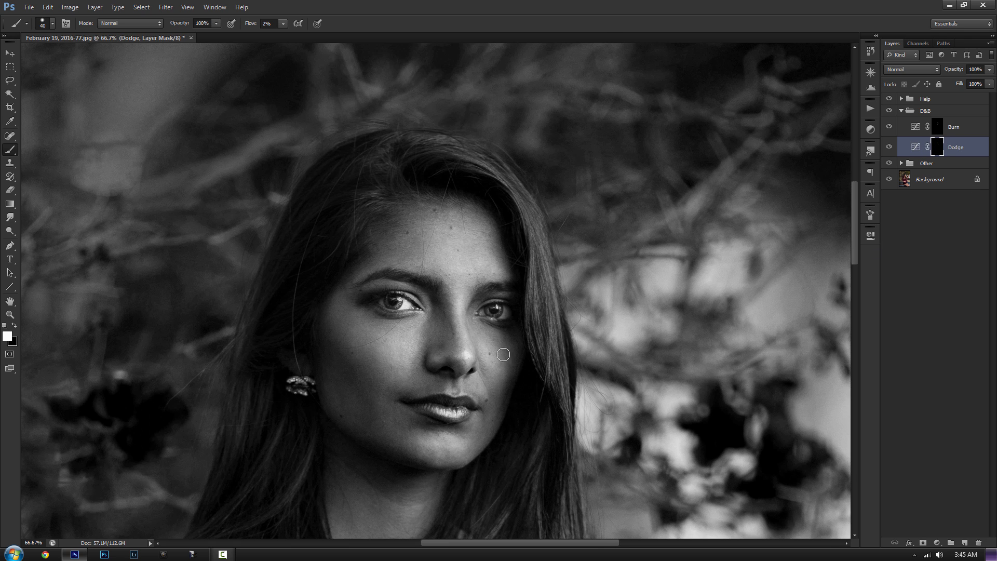
pyautogui.scroll(-2, 535, 354)
pyautogui.scroll(2, 637, 318)
pyautogui.scroll(-1, 635, 317)
pyautogui.scroll(-1, 634, 317)
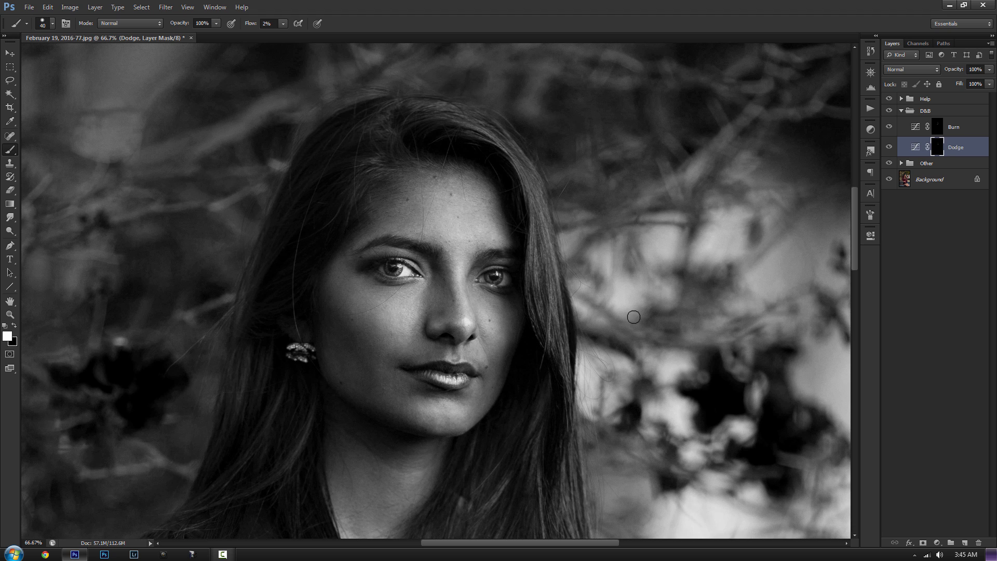
pyautogui.click(890, 100)
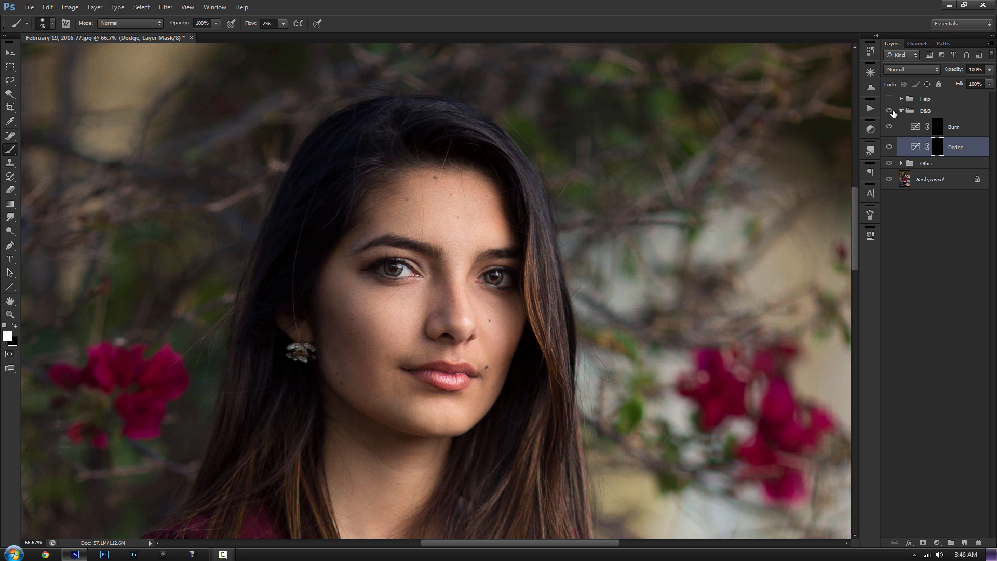
pyautogui.click(891, 112)
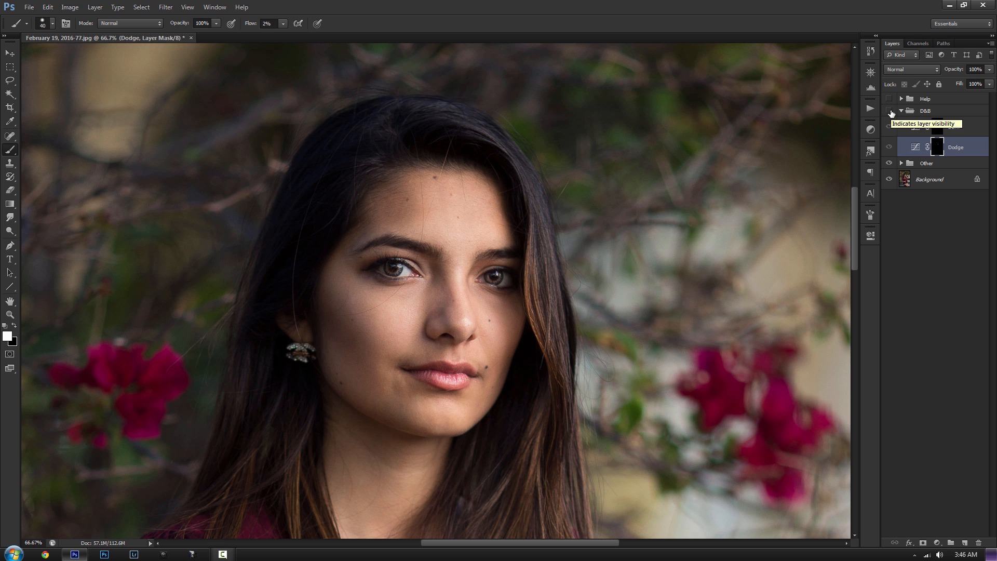
pyautogui.click(891, 112)
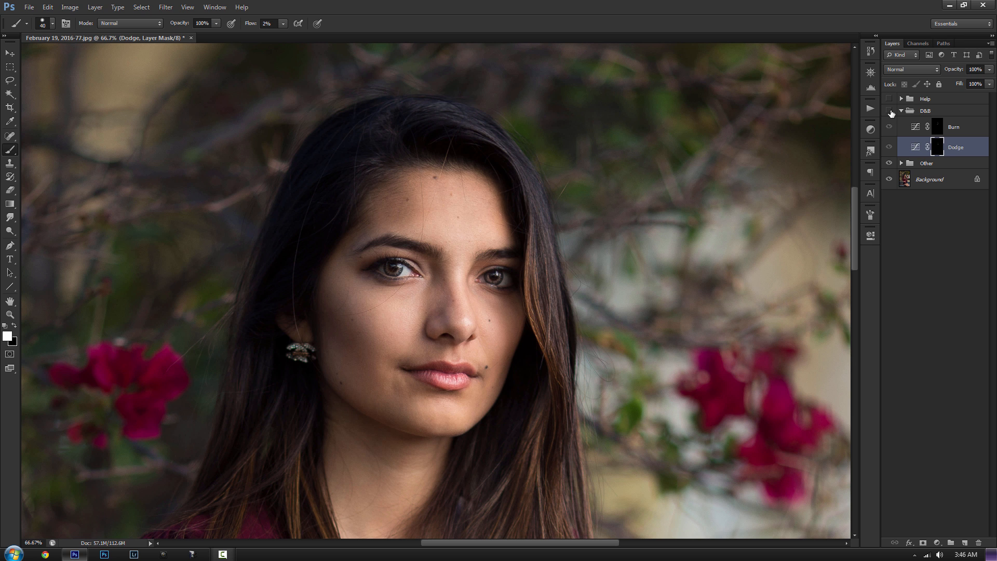
pyautogui.click(891, 112)
pyautogui.click(891, 112)
pyautogui.click(891, 112)
# Fit the whole photo in view and toggle the D&B group's visibility to judge the overall effect.
pyautogui.hotkey('ctrl', '0')
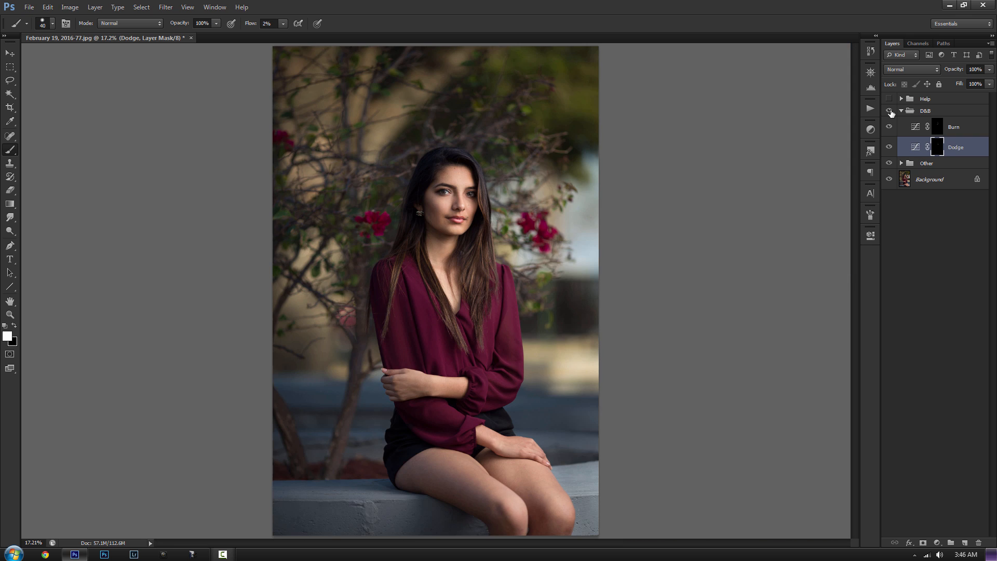
pyautogui.click(891, 112)
pyautogui.click(891, 113)
pyautogui.click(891, 112)
# Examine the retouched face in colour at increasing magnification up to 100%.
pyautogui.scroll(1, 508, 237)
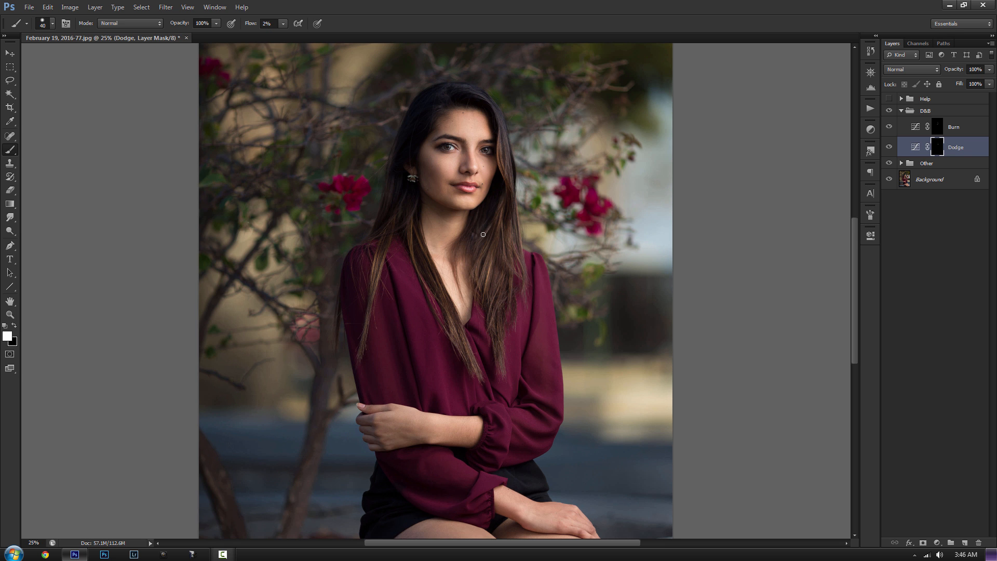
pyautogui.scroll(1, 470, 273)
pyautogui.scroll(1, 452, 278)
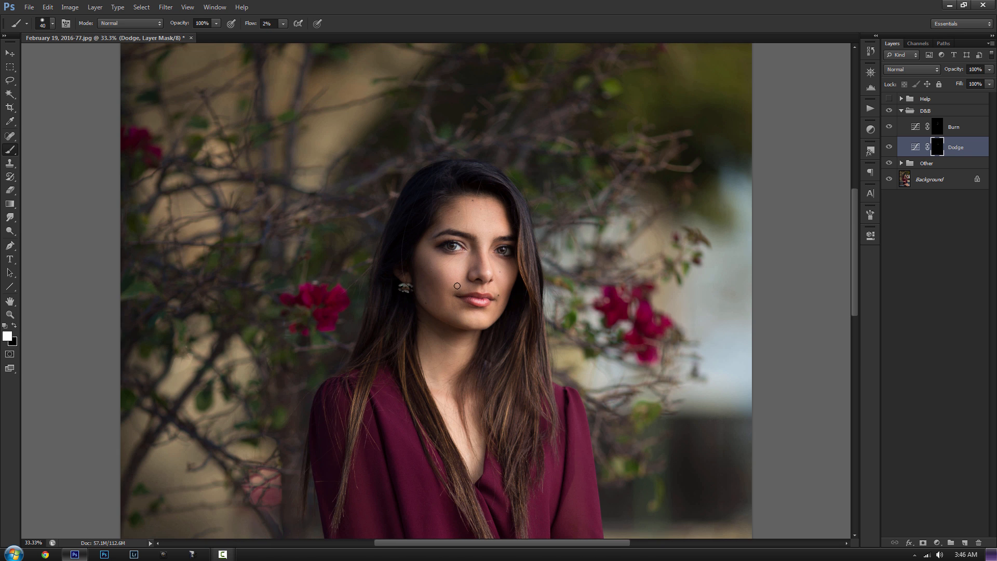
pyautogui.scroll(1, 490, 300)
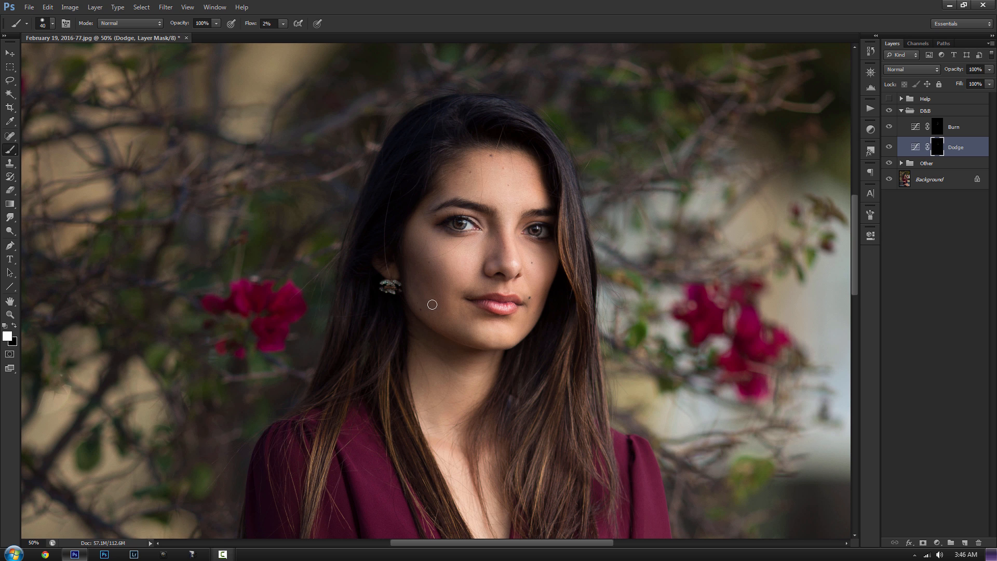
pyautogui.scroll(1, 516, 329)
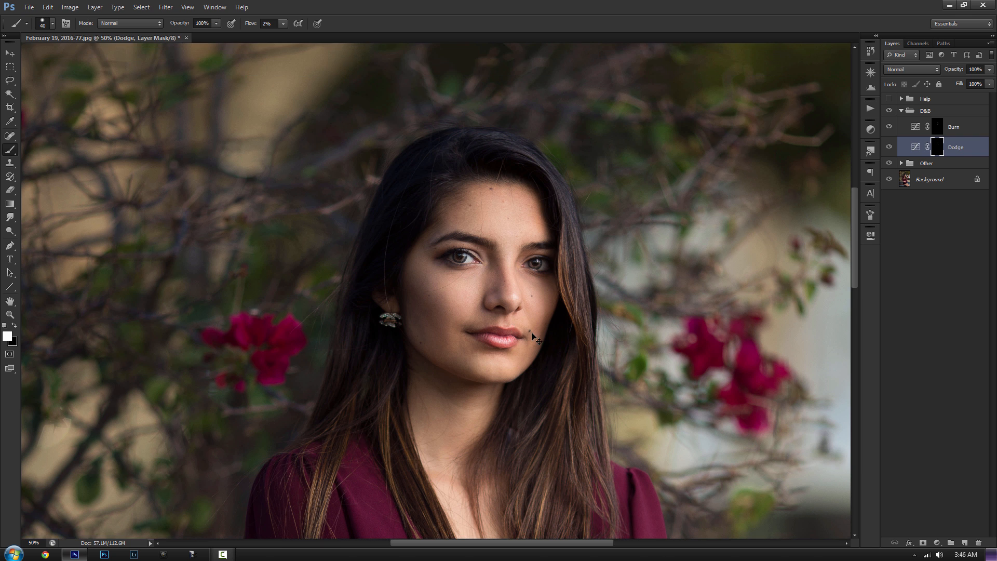
pyautogui.hotkey('ctrl', '+')
pyautogui.scroll(1, 611, 351)
pyautogui.hotkey('ctrl', '+')
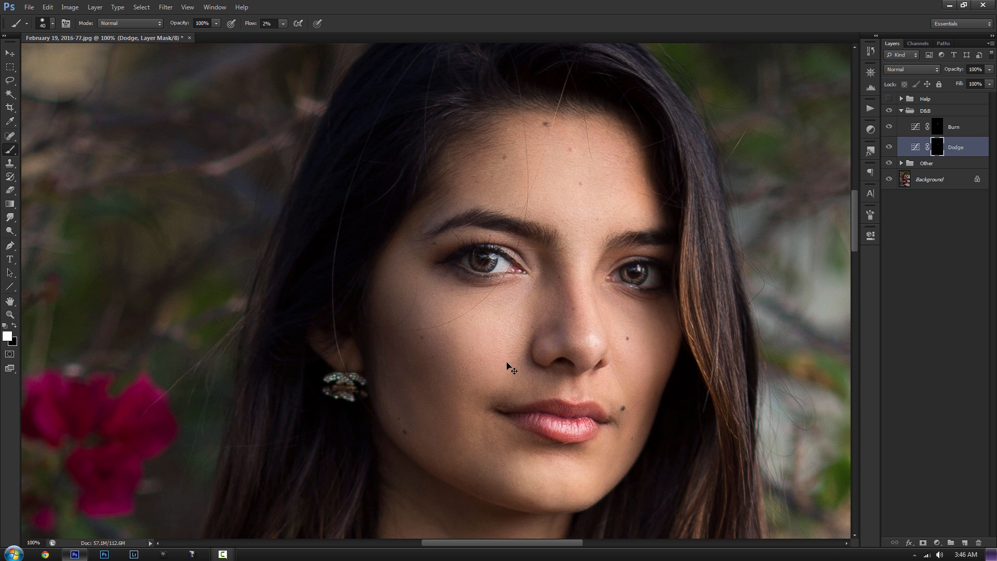
# Show and expand the Help group, and set the Reds of its Black & White adjustment to -10.
pyautogui.click(890, 99)
pyautogui.moveTo(405, 414); pyautogui.dragTo(435, 391)
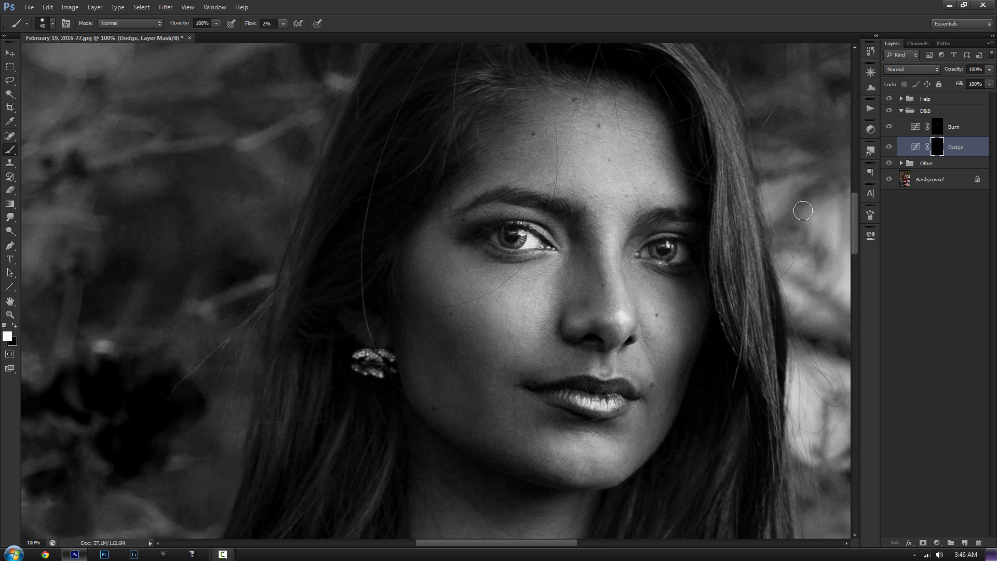
pyautogui.click(902, 99)
pyautogui.click(889, 115)
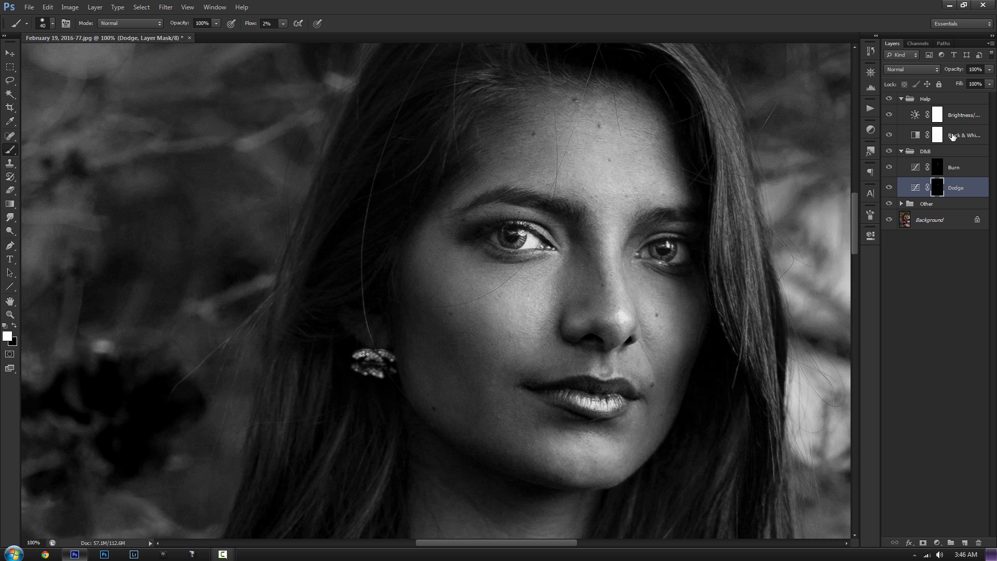
pyautogui.doubleClick(918, 136)
pyautogui.moveTo(760, 299); pyautogui.dragTo(768, 300)
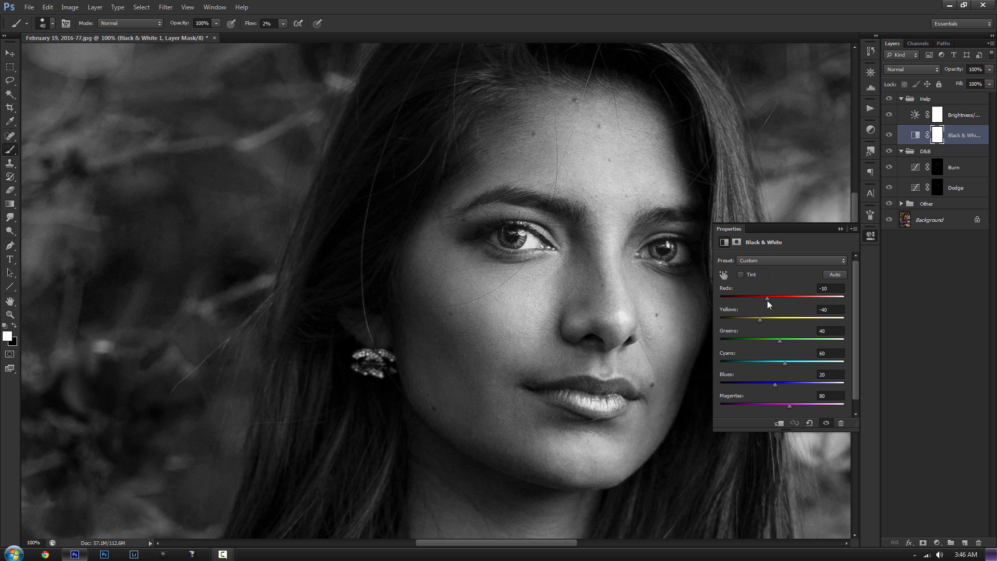
# Collapse the Black & White adjustment's properties and dodge the skin beside the nose on the Dodge layer's mask.
pyautogui.click(840, 229)
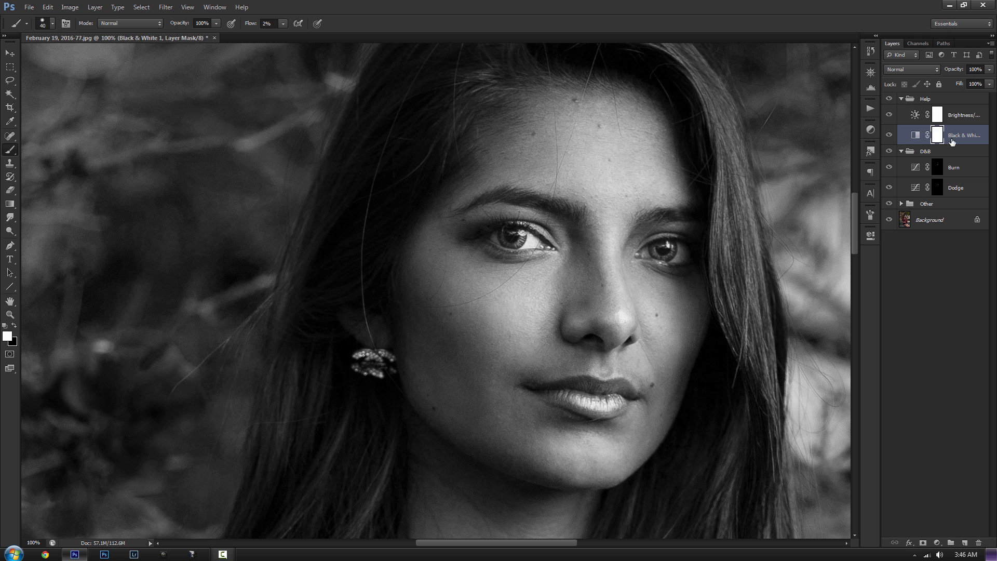
pyautogui.click(939, 188)
pyautogui.moveTo(560, 343)
pyautogui.mouseDown()
pyautogui.moveTo(545, 362)
pyautogui.moveTo(554, 361)
pyautogui.mouseUp()
# Burn the lower cheek on the Burn mask, and touch up the skin near the mouth corner on the Dodge mask with a small brush.
pyautogui.click(937, 168)
pyautogui.moveTo(438, 398); pyautogui.dragTo(445, 370)
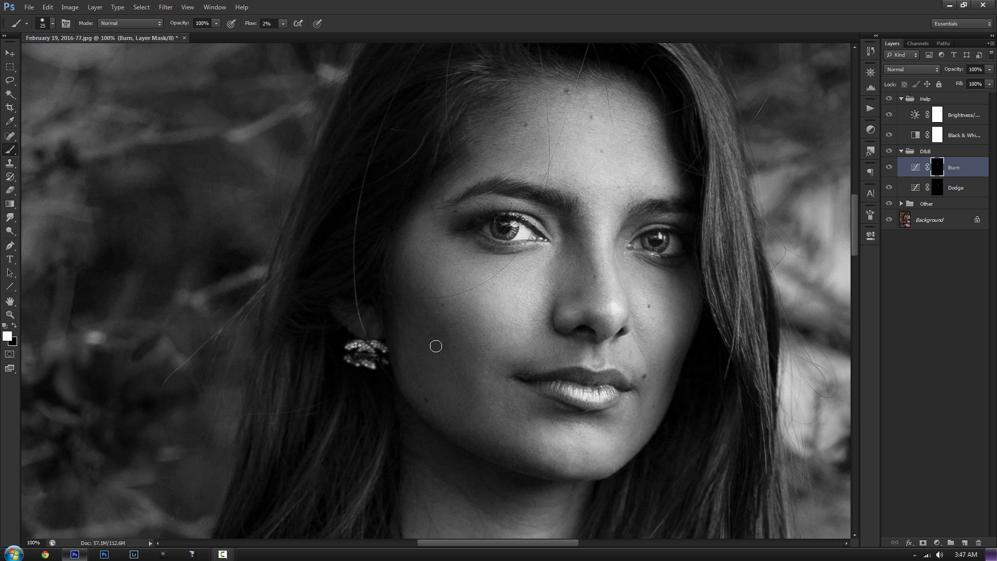
pyautogui.click(937, 188)
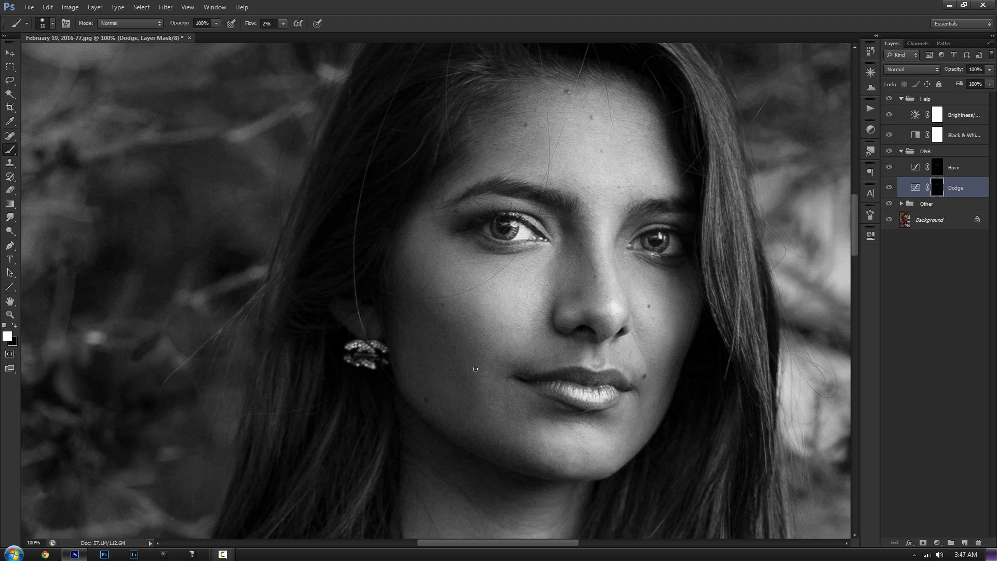
pyautogui.scroll(3, 475, 369)
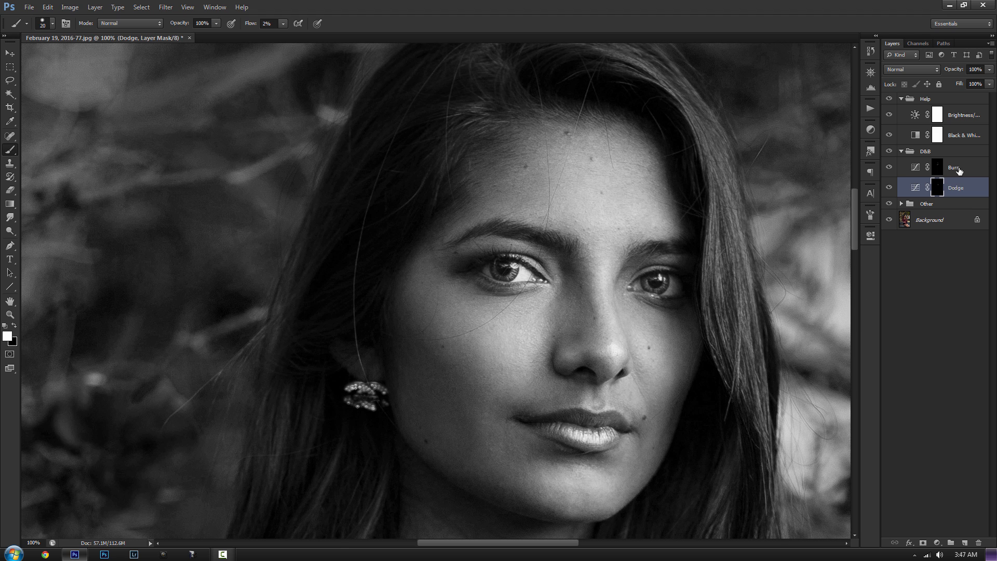
# Enlarge the brush to 100 px and burn broader areas of the cheek and nose on the Burn layer's mask.
pyautogui.click(937, 170)
pyautogui.press(']')
pyautogui.press(']')
pyautogui.press(']')
pyautogui.press(']')
pyautogui.press(']')
pyautogui.press(']')
pyautogui.press(']')
pyautogui.press(']')
pyautogui.press(']')
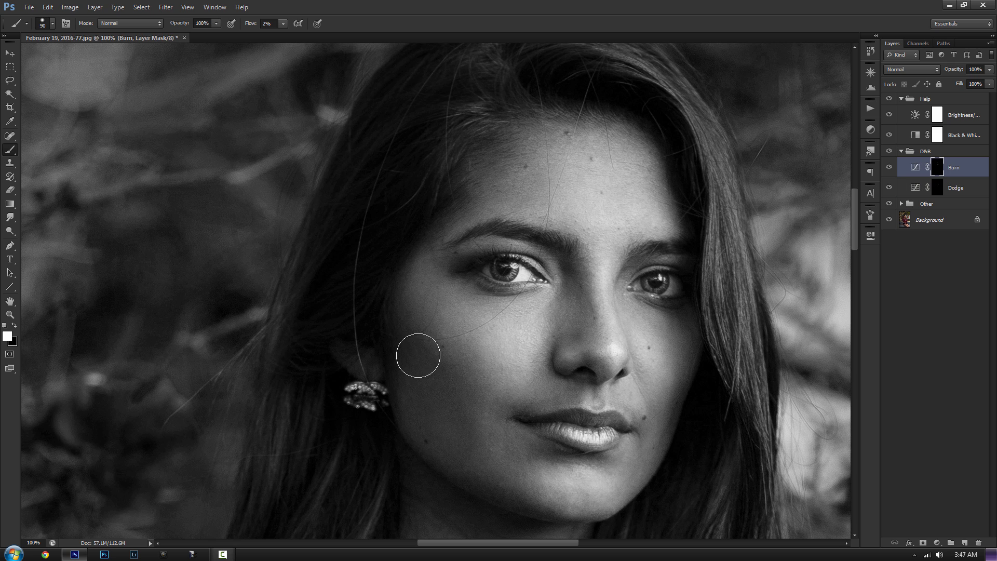
pyautogui.press('[')
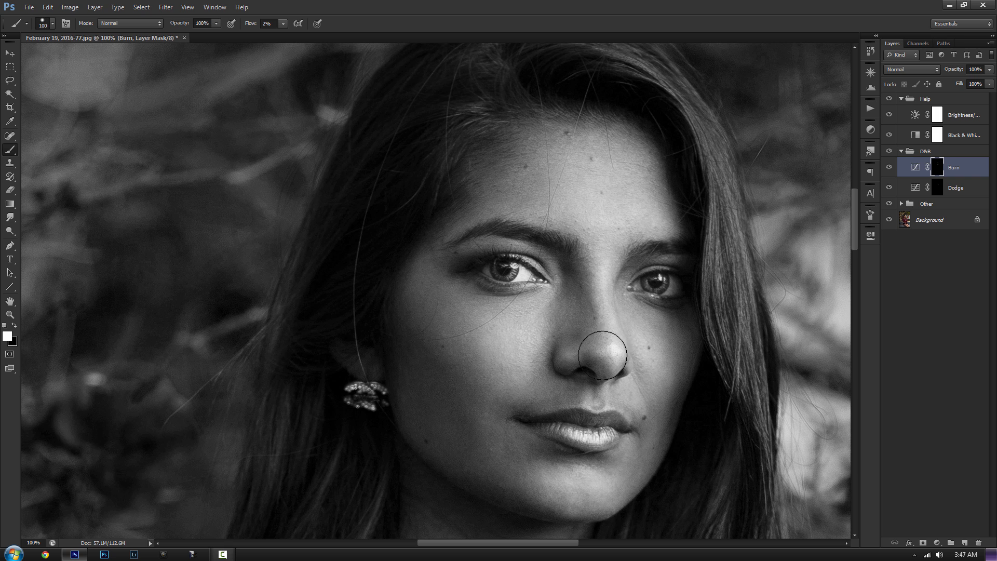
pyautogui.scroll(5, 712, 342)
pyautogui.scroll(-4, 722, 353)
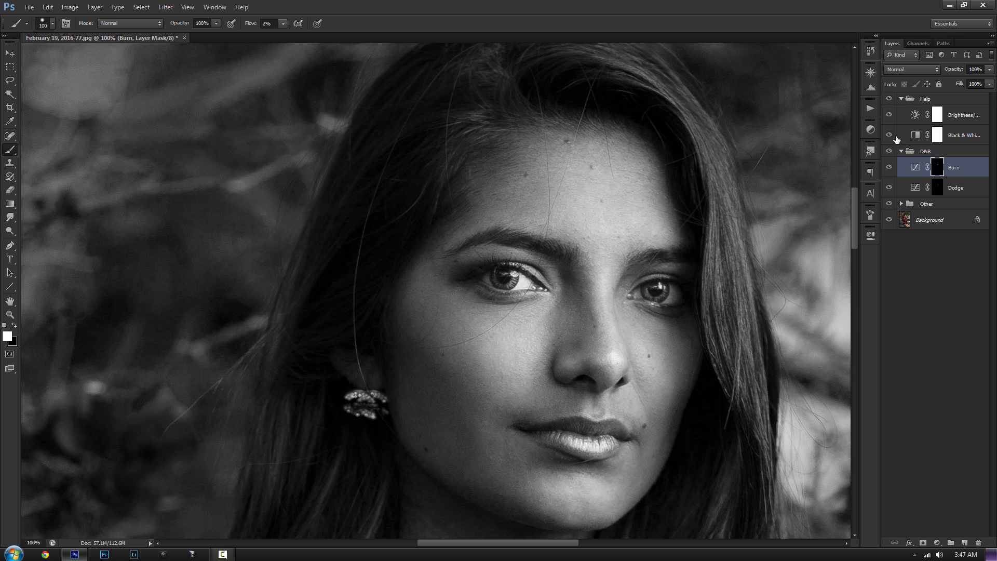
# Hide the Help group and toggle the D&B group's visibility with the whole photo in view to compare the effect in colour.
pyautogui.click(889, 99)
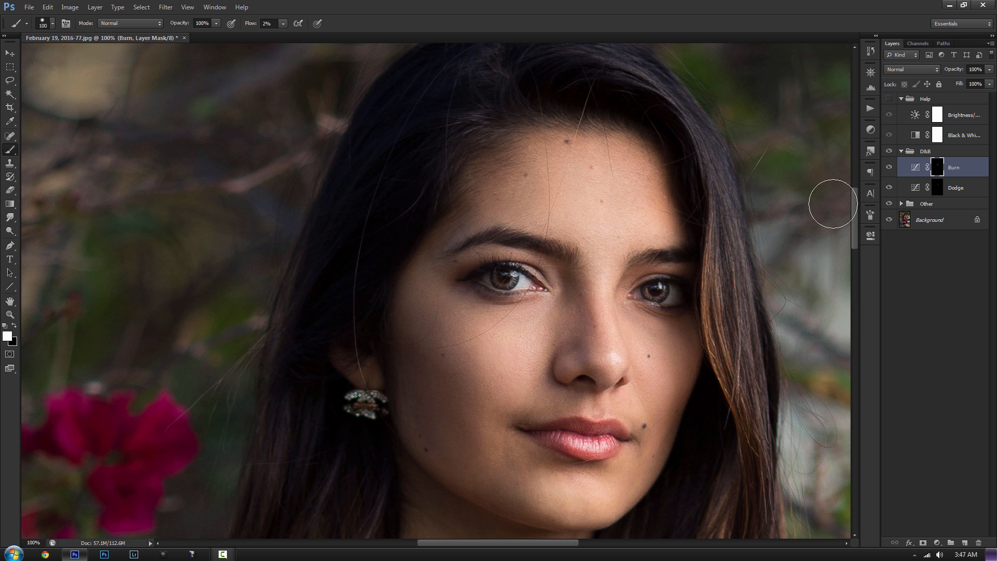
pyautogui.hotkey('ctrl', '0')
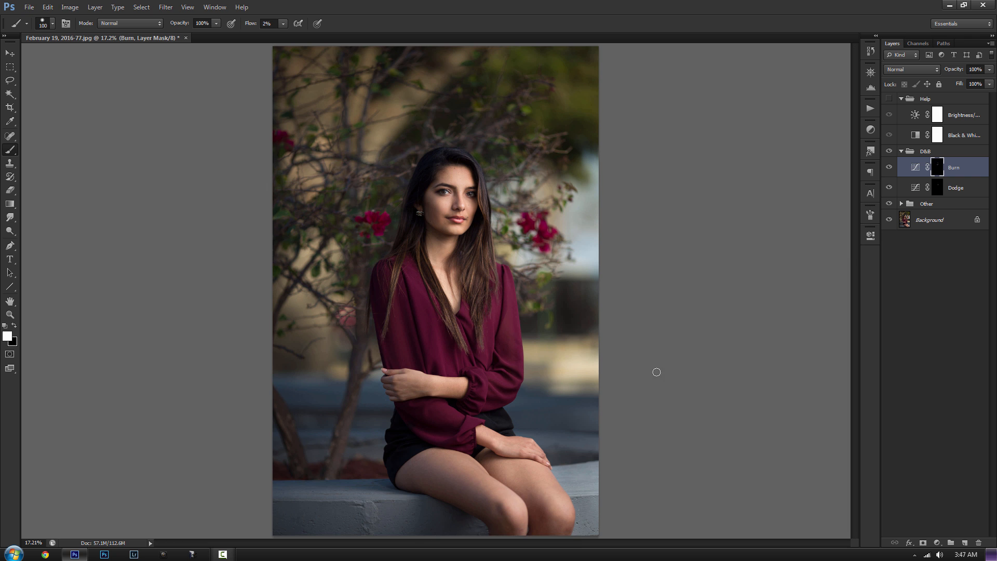
pyautogui.click(890, 152)
pyautogui.click(890, 151)
pyautogui.click(890, 151)
# Toggle the Burn and Dodge layers' visibility in turn to compare their separate effects on the face.
pyautogui.hotkey('ctrl', '+')
pyautogui.hotkey('ctrl', '+')
pyautogui.hotkey('ctrl', '+')
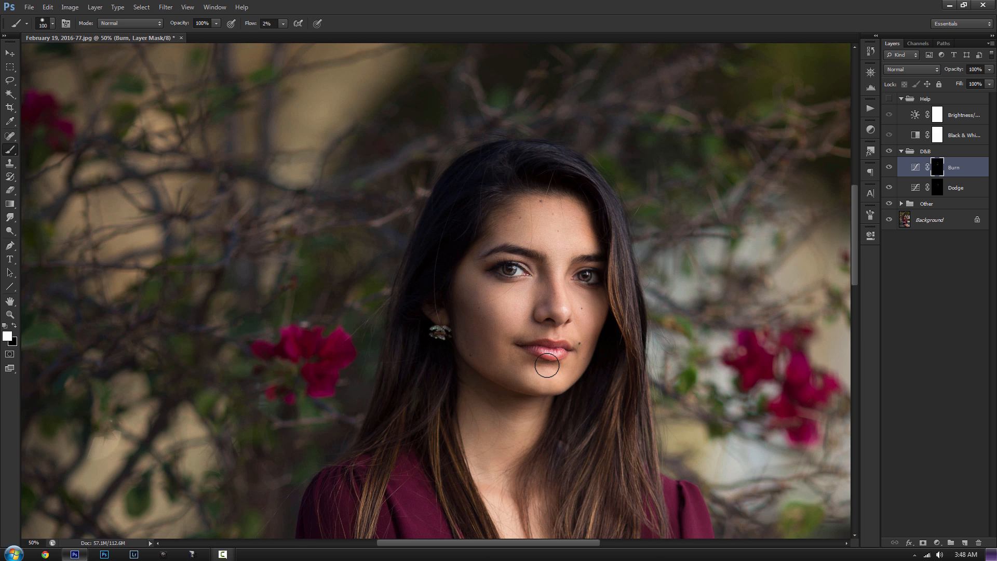
pyautogui.hotkey('ctrl', '+')
pyautogui.moveTo(577, 361); pyautogui.dragTo(483, 385)
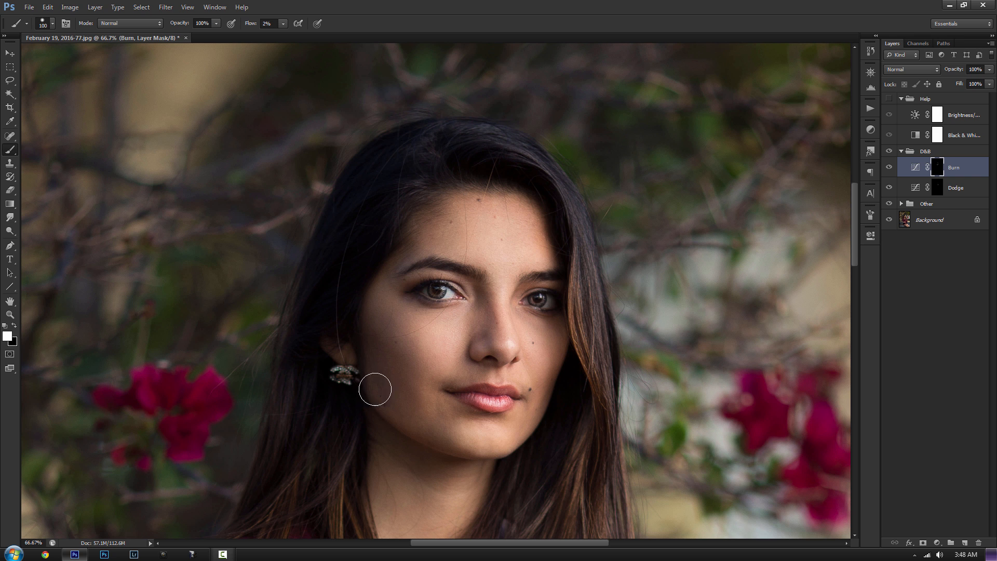
pyautogui.click(890, 169)
pyautogui.click(890, 169)
pyautogui.click(890, 169)
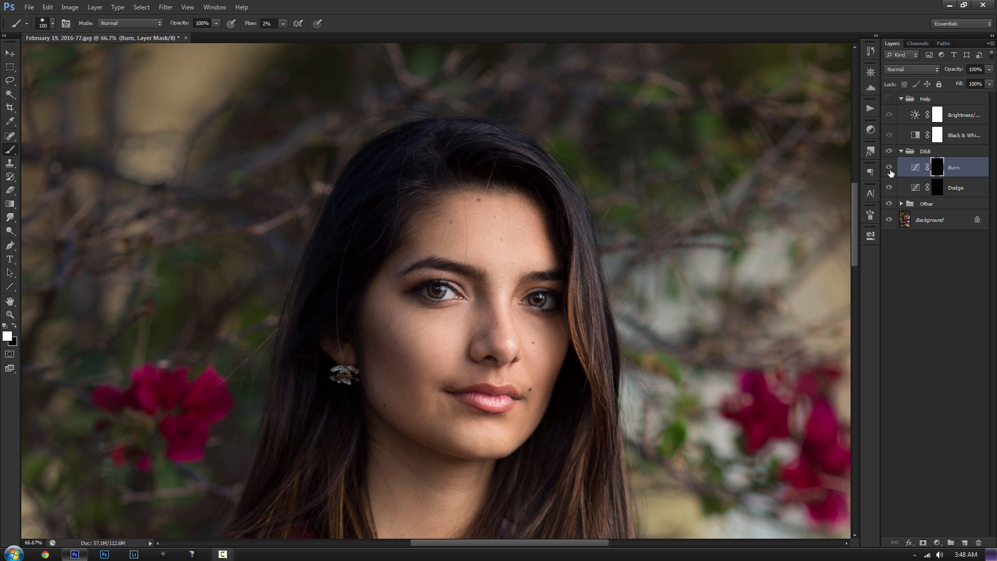
pyautogui.click(890, 169)
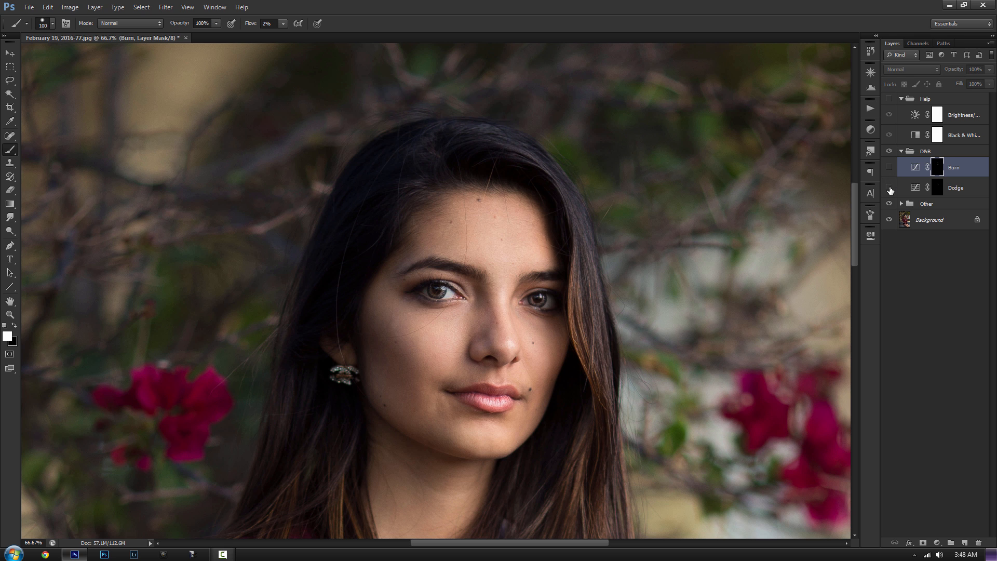
pyautogui.click(890, 188)
pyautogui.click(890, 188)
pyautogui.click(890, 168)
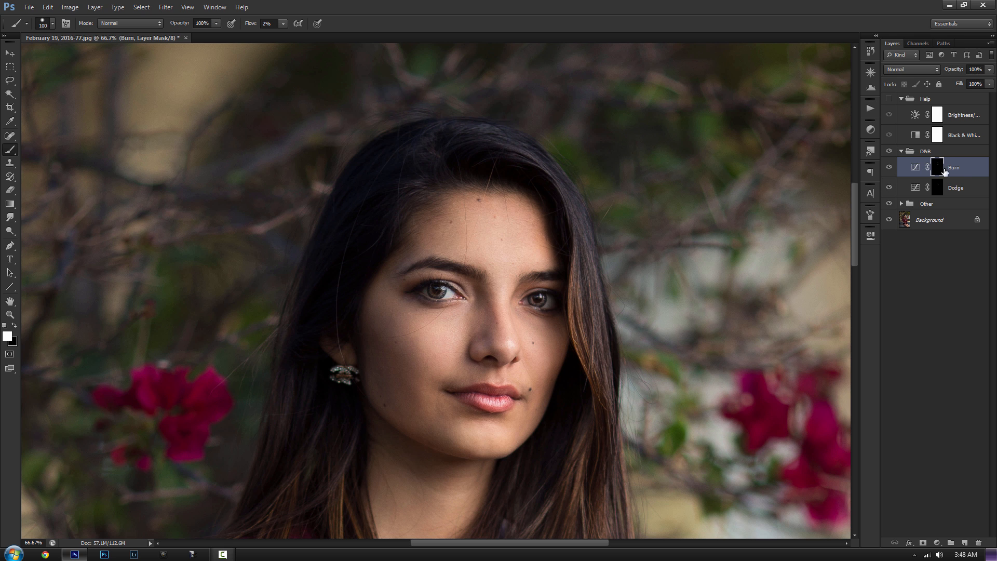
# Lower the Burn layer's opacity to 60% and toggle its visibility to check the softened effect.
pyautogui.hotkey('ctrl', '2')
pyautogui.click(990, 70)
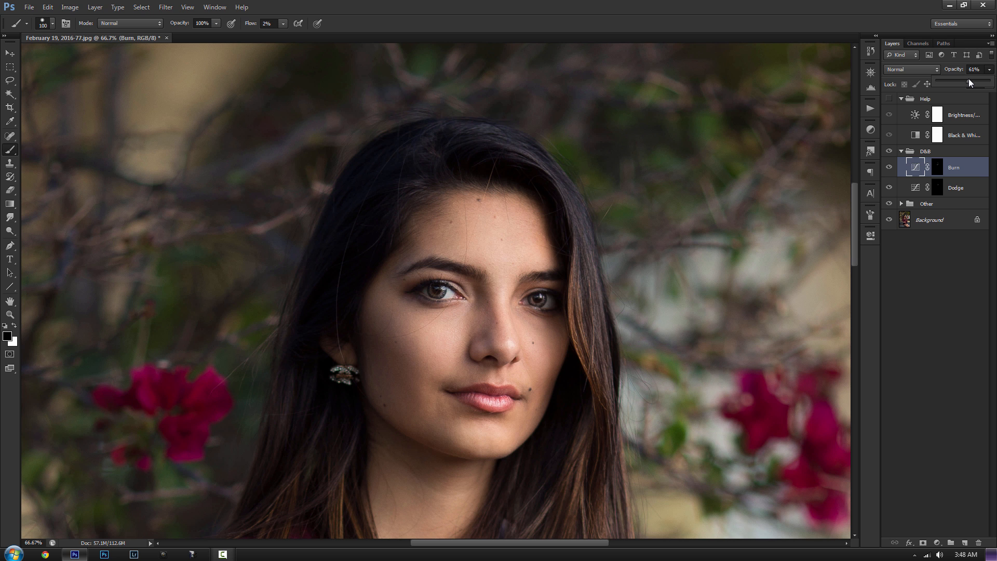
pyautogui.click(889, 167)
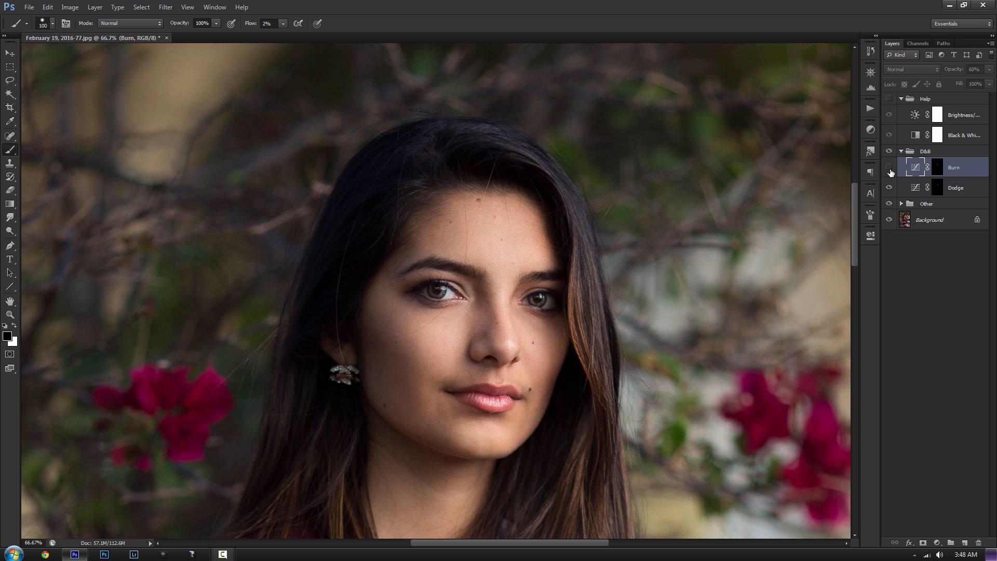
pyautogui.click(890, 168)
pyautogui.click(890, 168)
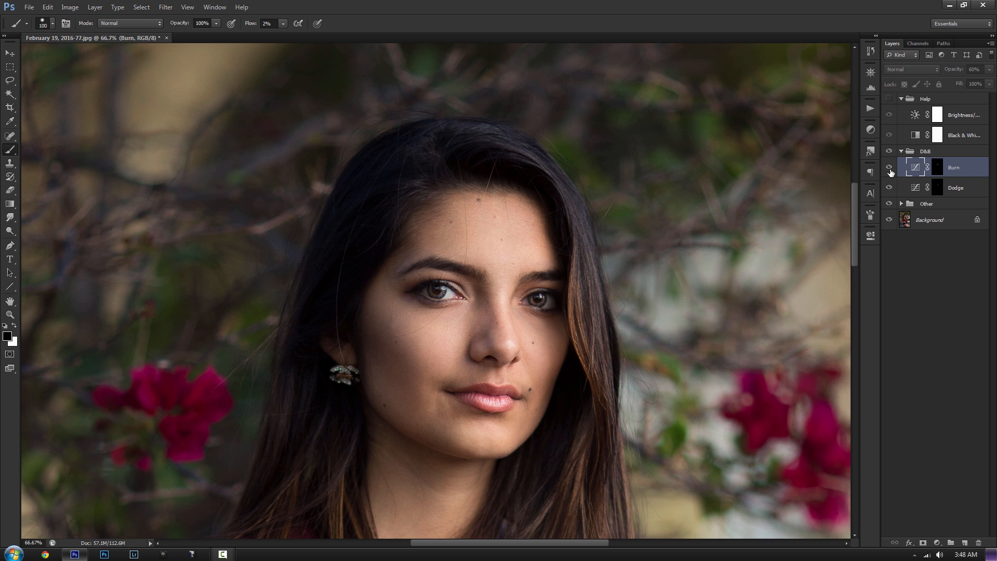
pyautogui.click(890, 169)
# Dodge the front of the blouse on the Dodge layer's mask, painting white with a 150 px brush.
pyautogui.hotkey('ctrl', '0')
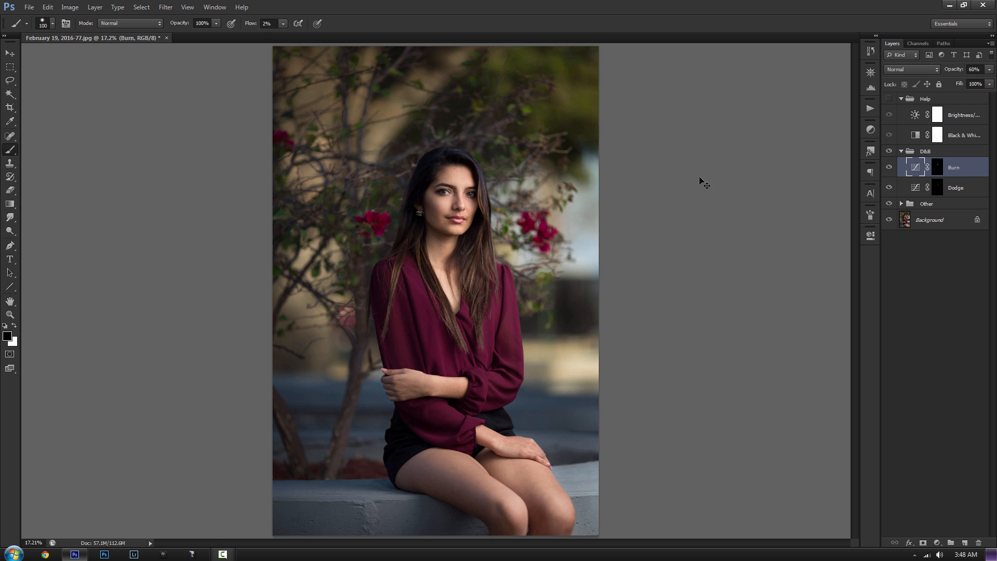
pyautogui.hotkey('ctrl', '+')
pyautogui.hotkey('ctrl', '+')
pyautogui.hotkey('ctrl', '+')
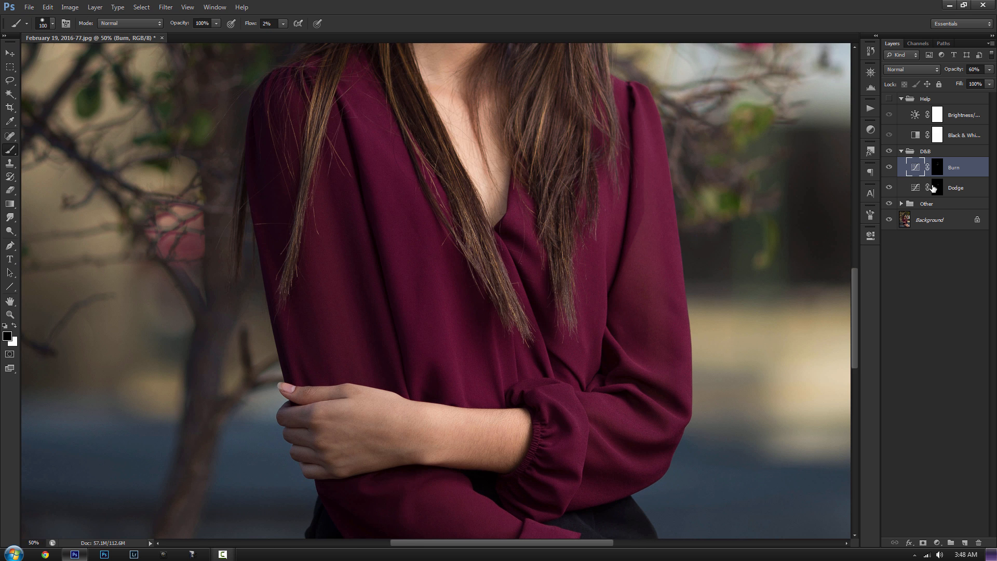
pyautogui.click(934, 188)
pyautogui.press('x')
pyautogui.moveTo(679, 247); pyautogui.dragTo(645, 295)
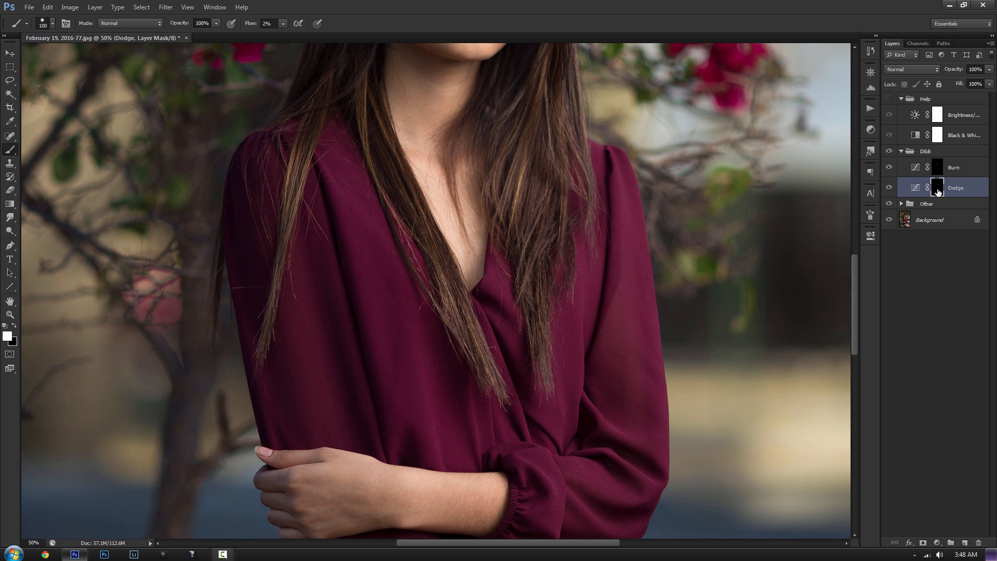
pyautogui.press(']')
pyautogui.press(']')
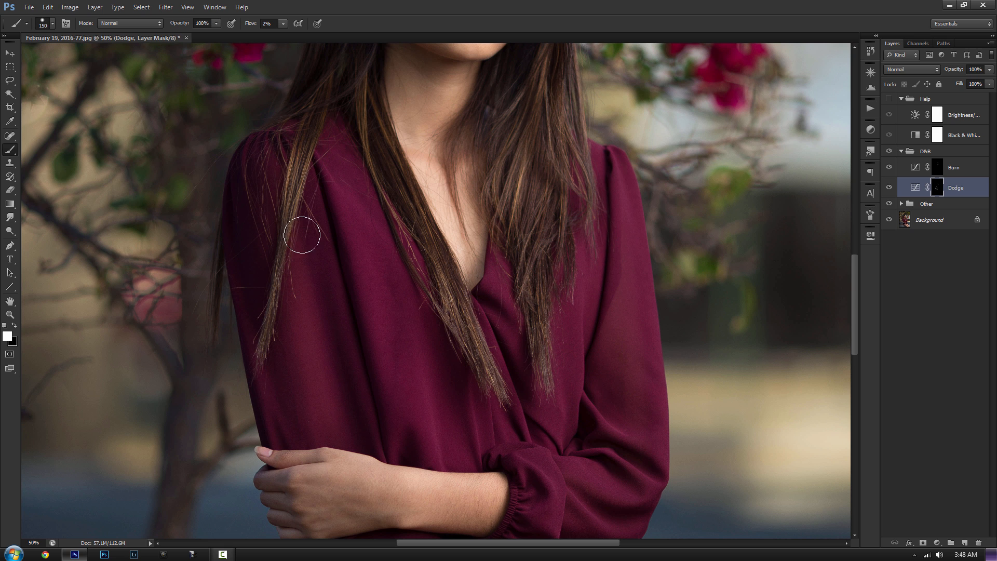
# Dodge the raised hand and forearm across the blouse on the Dodge mask with a brush of 250 to 300 px.
pyautogui.scroll(-1, 323, 322)
pyautogui.scroll(-4, 332, 337)
pyautogui.press(']')
pyautogui.press(']')
pyautogui.press(']')
pyautogui.press(']')
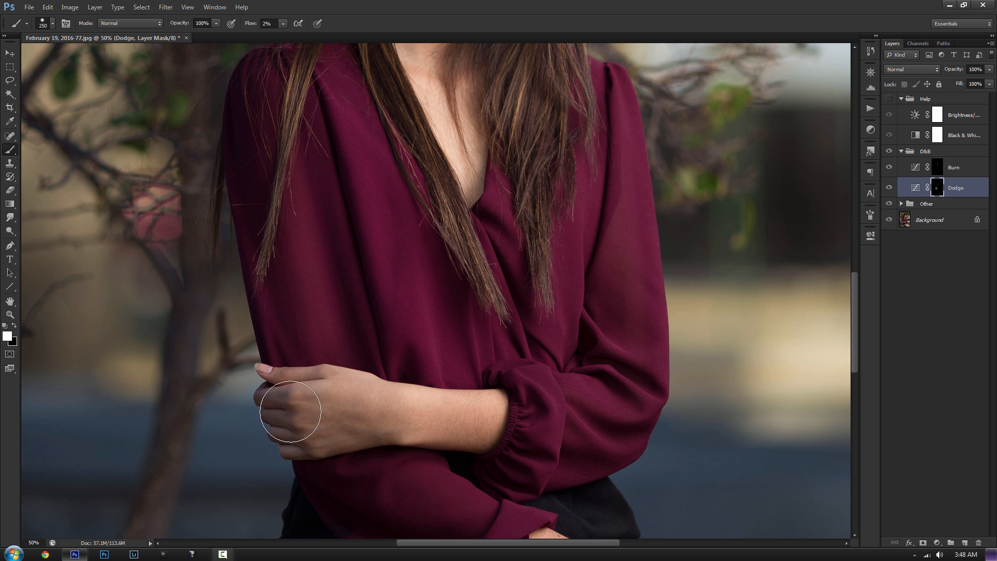
pyautogui.scroll(-2, 339, 389)
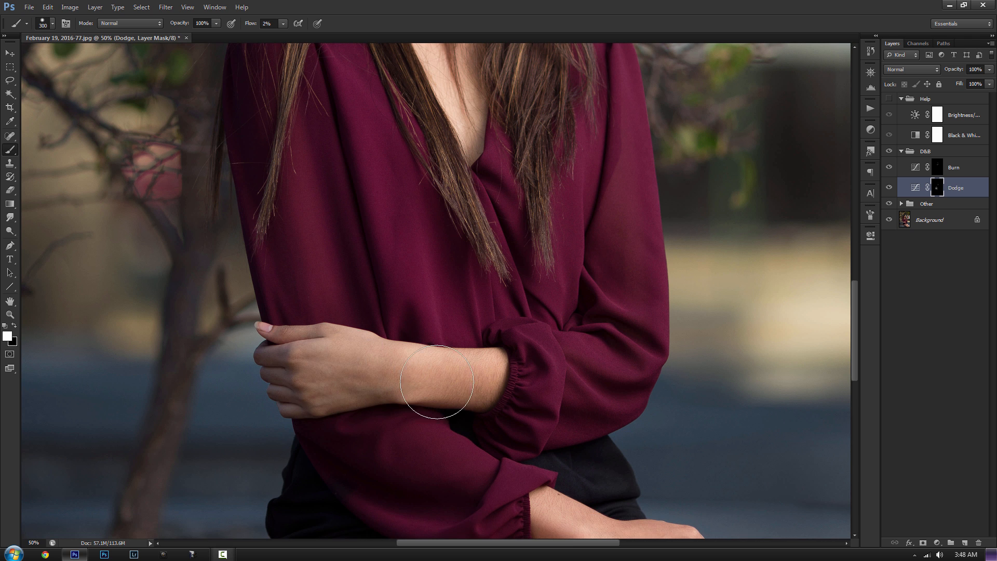
pyautogui.moveTo(509, 424); pyautogui.dragTo(506, 414)
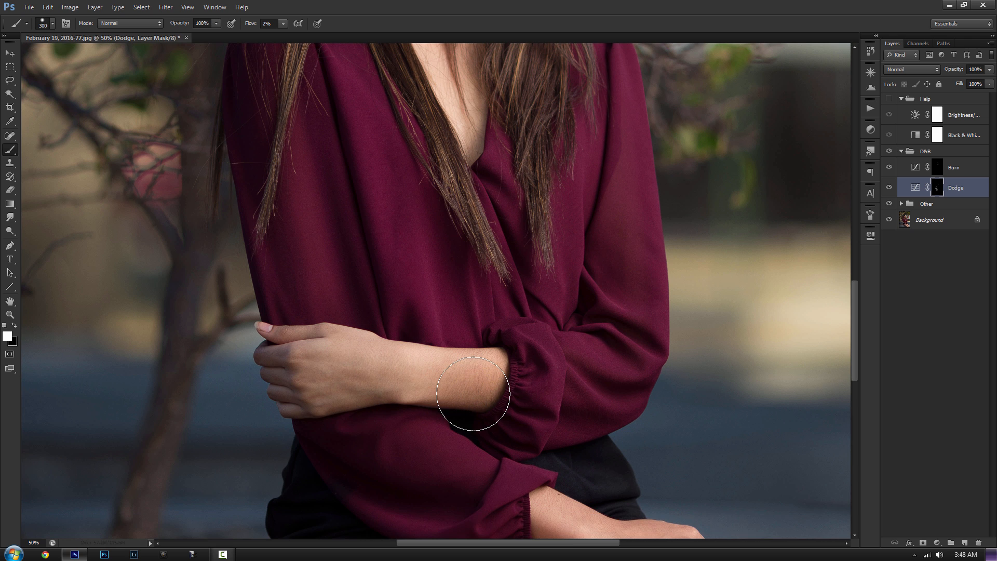
pyautogui.press('x')
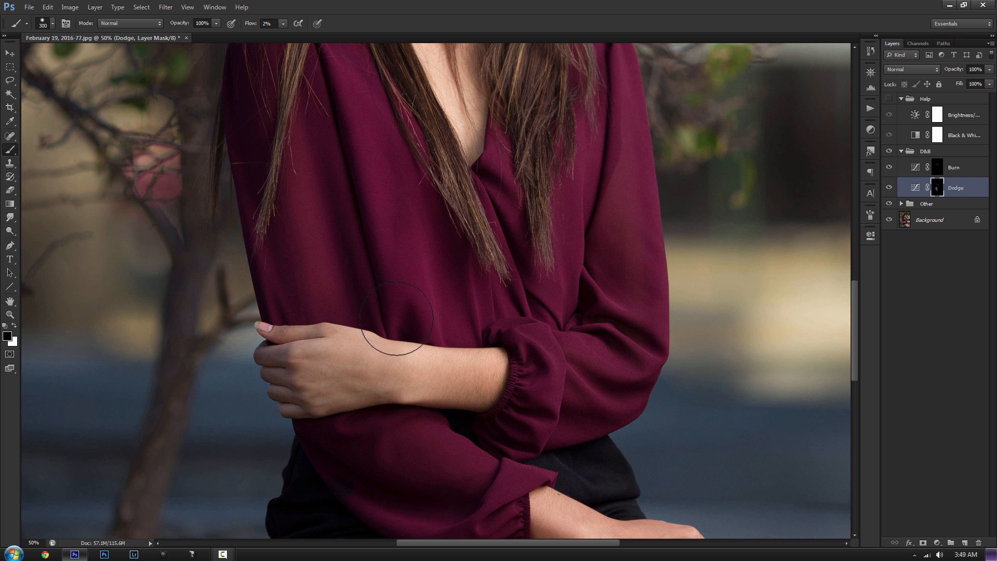
pyautogui.press('x')
# Dodge both thighs and knees on the Dodge mask with a 250 px brush.
pyautogui.moveTo(617, 388)
pyautogui.mouseDown()
pyautogui.moveTo(394, 307)
pyautogui.moveTo(468, 260)
pyautogui.moveTo(425, 116)
pyautogui.mouseUp()
pyautogui.moveTo(499, 398); pyautogui.dragTo(491, 381)
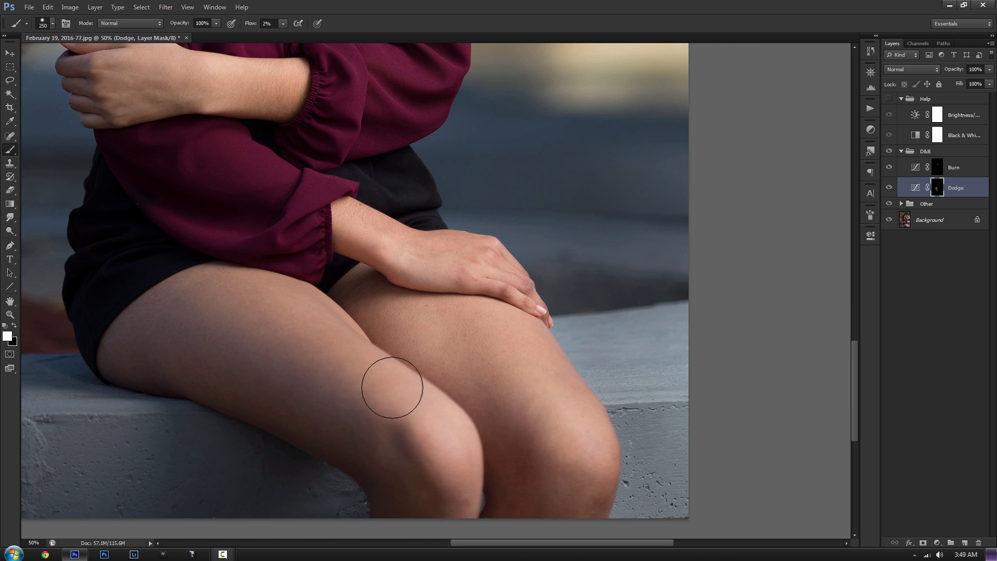
pyautogui.moveTo(203, 321)
pyautogui.mouseDown()
pyautogui.moveTo(322, 391)
pyautogui.moveTo(209, 310)
pyautogui.moveTo(403, 433)
pyautogui.moveTo(417, 480)
pyautogui.moveTo(295, 320)
pyautogui.moveTo(432, 500)
pyautogui.moveTo(276, 317)
pyautogui.moveTo(160, 320)
pyautogui.moveTo(300, 367)
pyautogui.moveTo(226, 363)
pyautogui.moveTo(189, 346)
pyautogui.moveTo(304, 366)
pyautogui.mouseUp()
pyautogui.moveTo(437, 324)
pyautogui.mouseDown()
pyautogui.moveTo(576, 467)
pyautogui.moveTo(570, 443)
pyautogui.moveTo(556, 510)
pyautogui.moveTo(568, 470)
pyautogui.mouseUp()
pyautogui.moveTo(447, 505)
pyautogui.mouseDown()
pyautogui.moveTo(397, 413)
pyautogui.moveTo(333, 361)
pyautogui.mouseUp()
# Reduce the brush to between 175 and 200 px and dodge the hand and wrist resting on the leg.
pyautogui.press('[')
pyautogui.press('[')
pyautogui.press('[')
pyautogui.press('[')
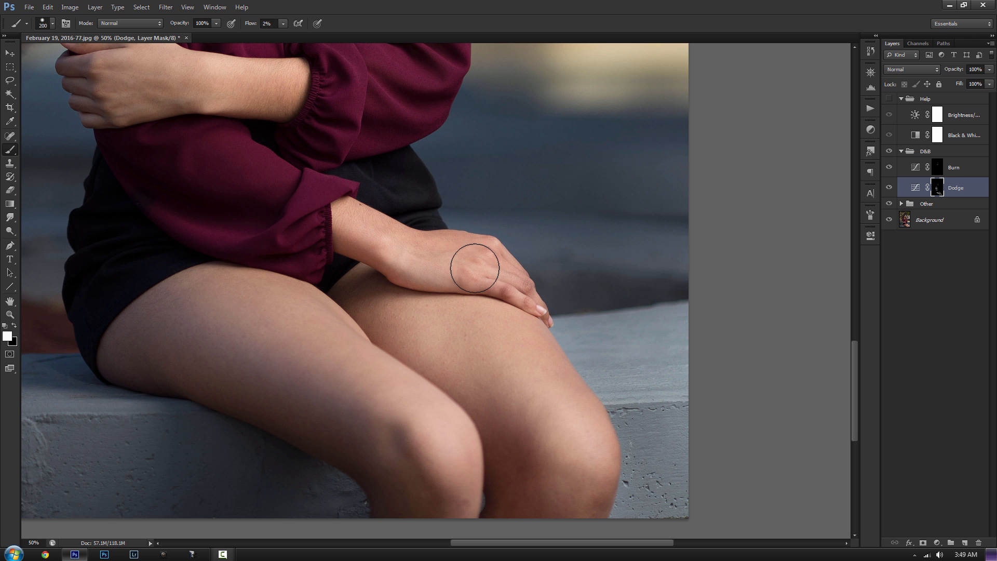
pyautogui.scroll(4, 338, 285)
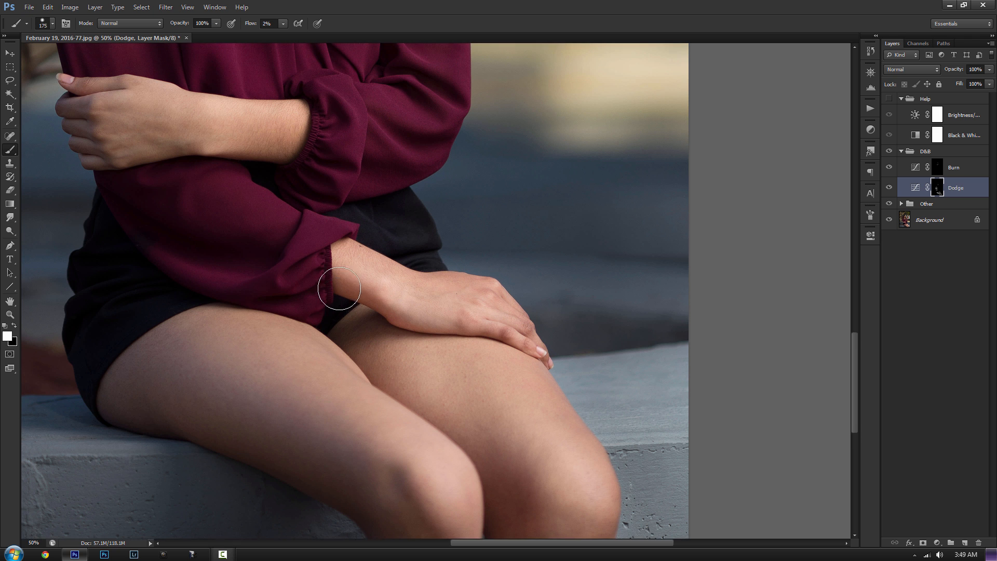
# Dodge the blouse's sleeves and front on the Dodge mask, enlarging the brush to 500 px.
pyautogui.press(']')
pyautogui.press(']')
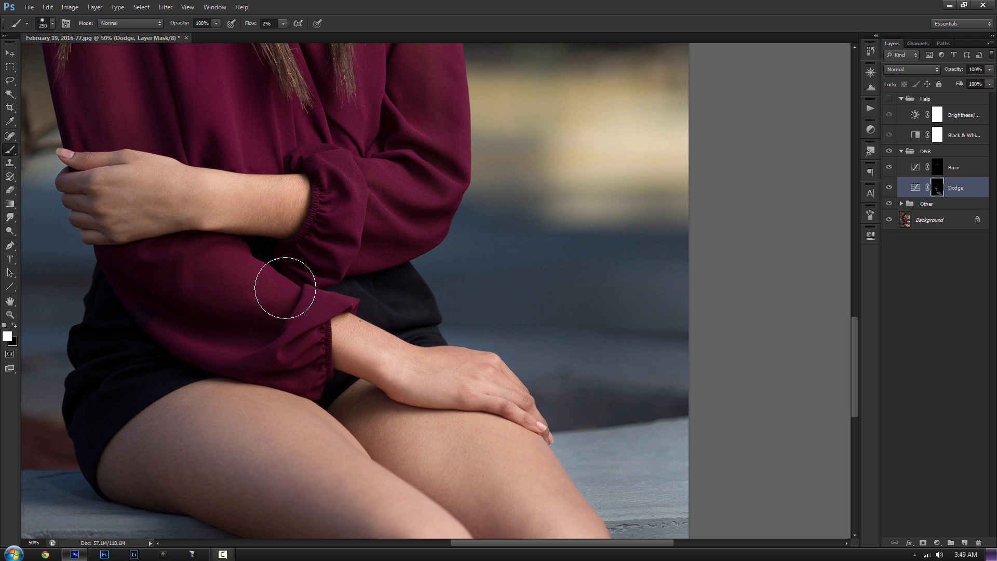
pyautogui.press('[')
pyautogui.press('[')
pyautogui.scroll(5, 319, 314)
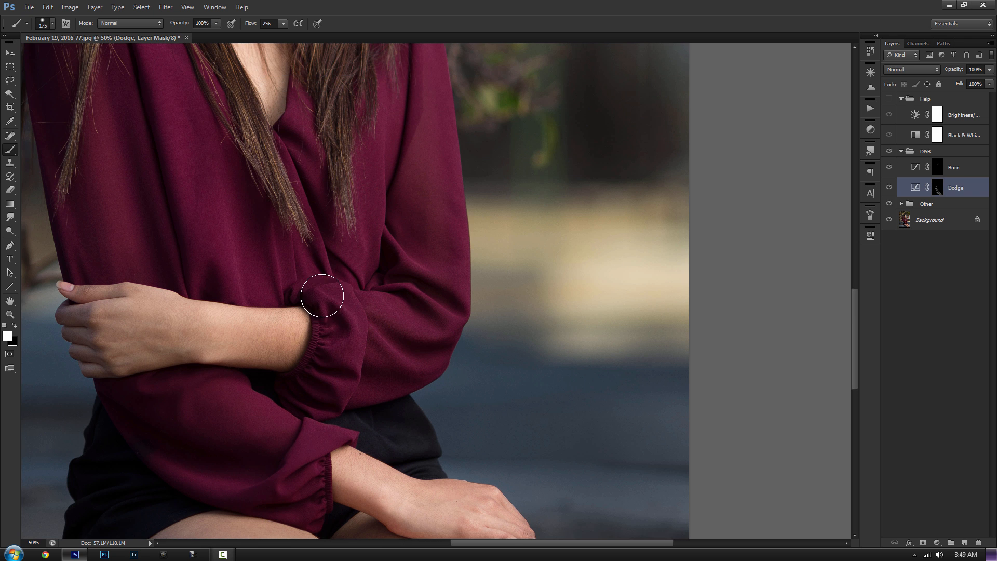
pyautogui.press(']')
pyautogui.press(']')
pyautogui.scroll(4, 418, 294)
pyautogui.press(']')
pyautogui.press(']')
pyautogui.press(']')
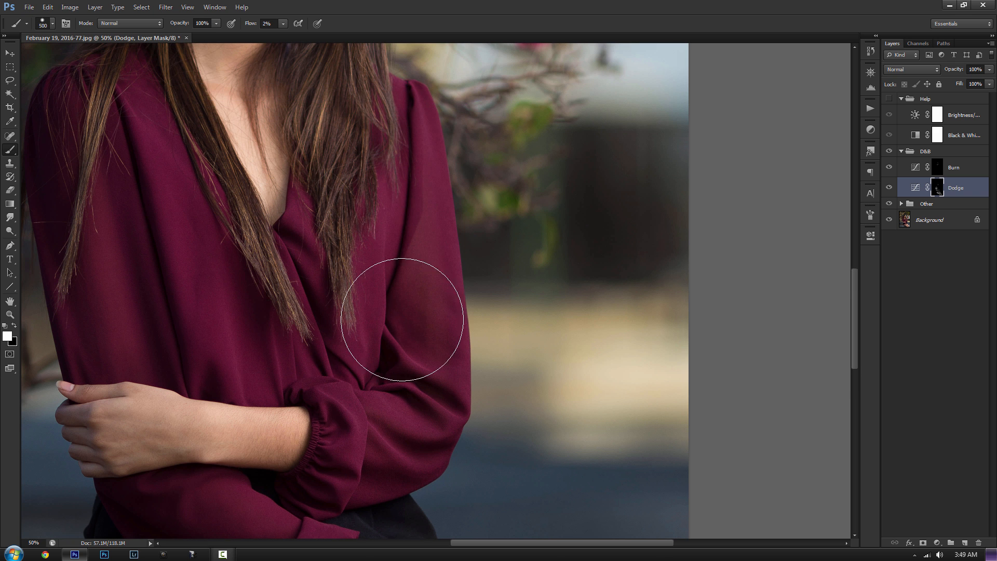
pyautogui.moveTo(402, 320)
pyautogui.mouseDown()
pyautogui.moveTo(394, 357)
pyautogui.moveTo(314, 264)
pyautogui.moveTo(402, 364)
pyautogui.moveTo(294, 341)
pyautogui.mouseUp()
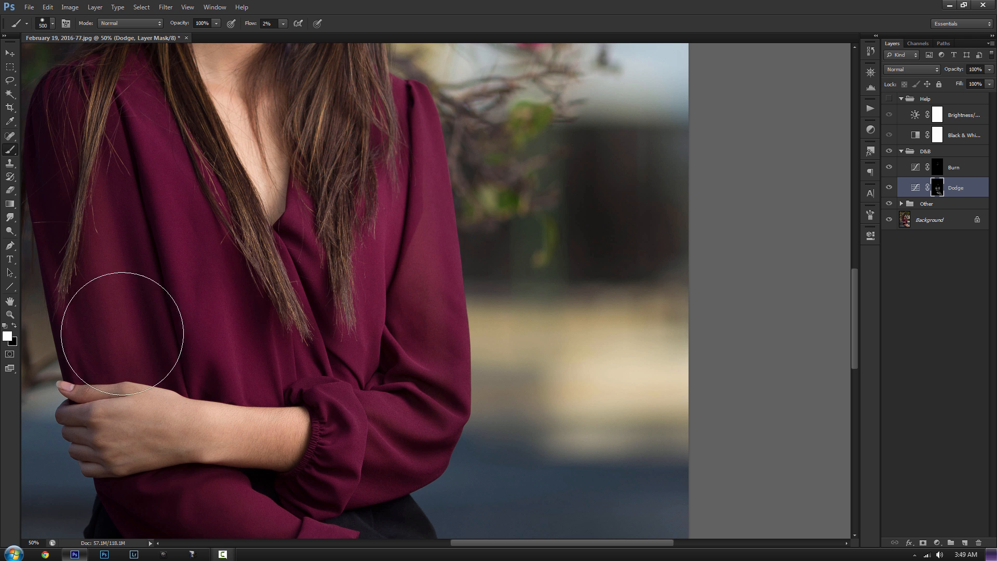
# Burn the shadow folds along the blouse's upper sleeve and front on the Burn layer's mask with a smaller brush.
pyautogui.click(932, 176)
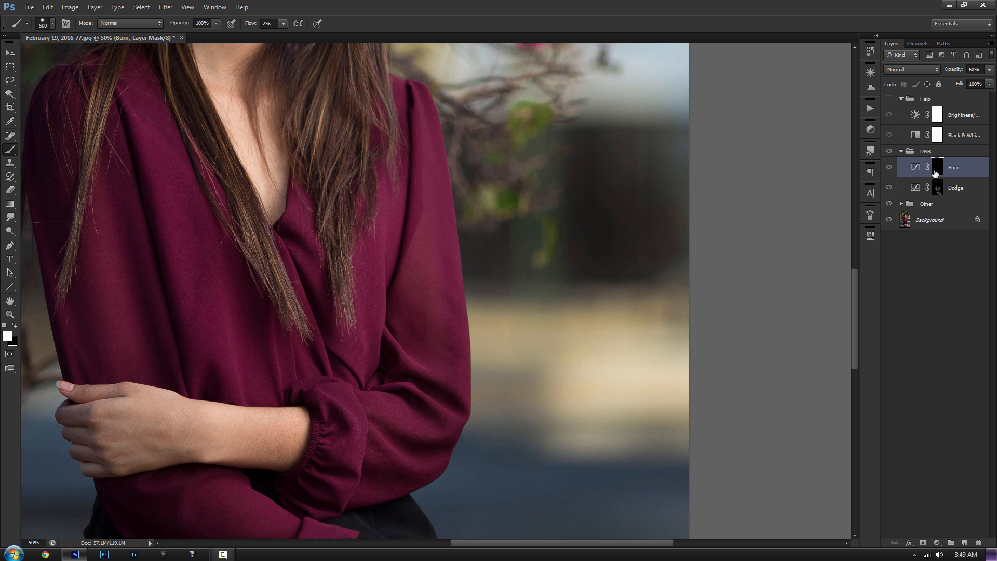
pyautogui.press('[')
pyautogui.press('[')
pyautogui.press('[')
pyautogui.press('[')
pyautogui.press('[')
pyautogui.press('[')
pyautogui.press('[')
pyautogui.press('[')
pyautogui.moveTo(103, 137)
pyautogui.mouseDown()
pyautogui.moveTo(158, 319)
pyautogui.moveTo(101, 165)
pyautogui.mouseUp()
pyautogui.press(']')
pyautogui.moveTo(122, 210)
pyautogui.mouseDown()
pyautogui.moveTo(149, 355)
pyautogui.moveTo(90, 147)
pyautogui.moveTo(154, 350)
pyautogui.moveTo(123, 198)
pyautogui.moveTo(76, 174)
pyautogui.moveTo(104, 347)
pyautogui.moveTo(73, 244)
pyautogui.moveTo(91, 338)
pyautogui.mouseUp()
pyautogui.moveTo(109, 129)
pyautogui.mouseDown()
pyautogui.moveTo(157, 248)
pyautogui.moveTo(109, 208)
pyautogui.moveTo(119, 344)
pyautogui.moveTo(76, 227)
pyautogui.moveTo(128, 259)
pyautogui.moveTo(124, 155)
pyautogui.moveTo(189, 318)
pyautogui.moveTo(184, 209)
pyautogui.moveTo(202, 284)
pyautogui.mouseUp()
pyautogui.moveTo(220, 389)
pyautogui.mouseDown()
pyautogui.moveTo(217, 362)
pyautogui.moveTo(229, 370)
pyautogui.moveTo(276, 352)
pyautogui.moveTo(256, 313)
pyautogui.moveTo(287, 336)
pyautogui.moveTo(303, 258)
pyautogui.moveTo(325, 306)
pyautogui.mouseUp()
# Burn the blouse's lower sleeve folds and the shadows around the crossed forearm on the Burn mask, using a 100 to 125 px brush.
pyautogui.press(']')
pyautogui.press(']')
pyautogui.press(']')
pyautogui.scroll(-2, 438, 374)
pyautogui.press('[')
pyautogui.press('[')
pyautogui.press('[')
pyautogui.press('[')
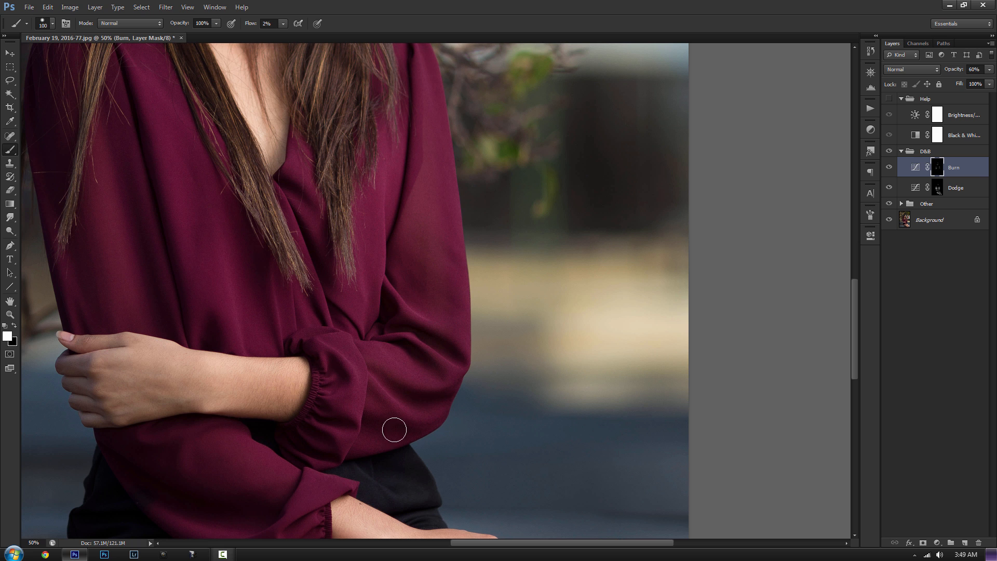
pyautogui.scroll(-2, 307, 399)
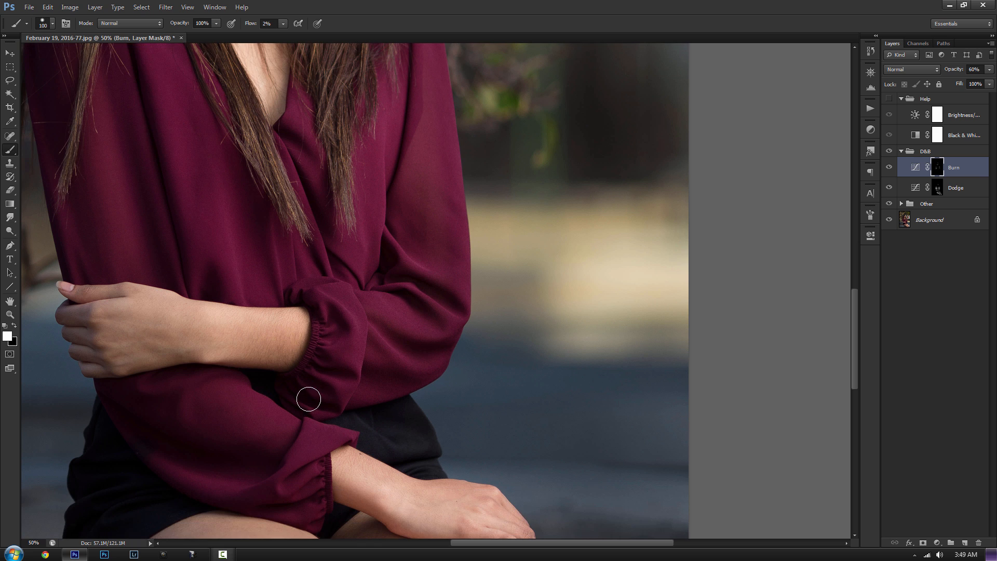
pyautogui.press(']')
pyautogui.scroll(-3, 417, 402)
pyautogui.scroll(-2, 417, 402)
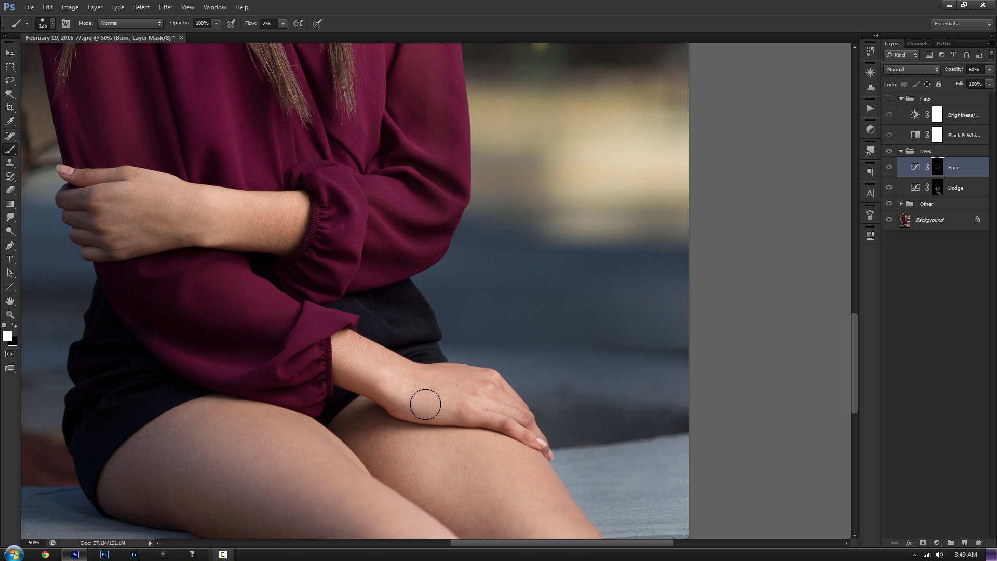
# Review the whole portrait and display the Dodge and Burn masks on their own in turn.
pyautogui.scroll(10, 426, 401)
pyautogui.scroll(12, 426, 402)
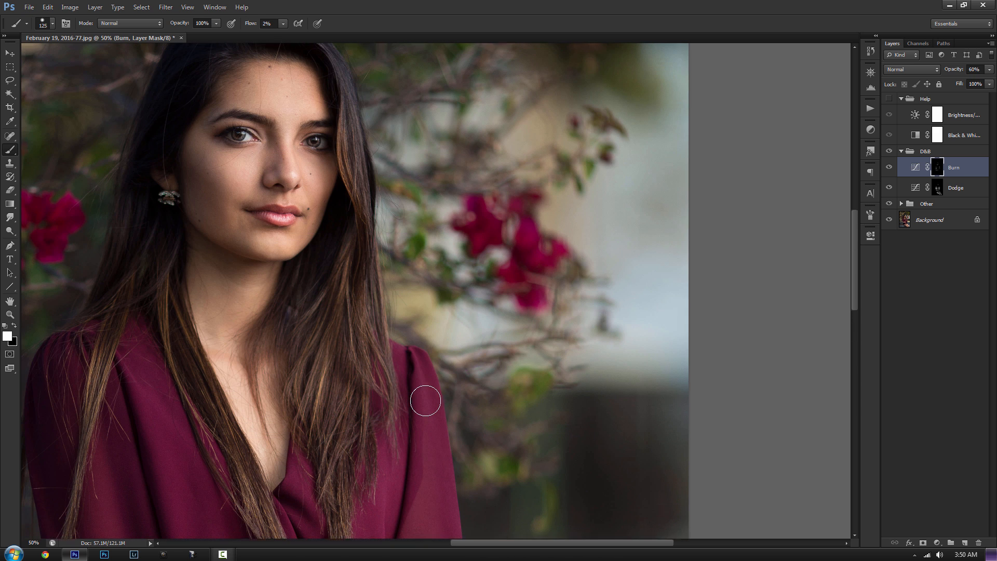
pyautogui.scroll(-10, 427, 398)
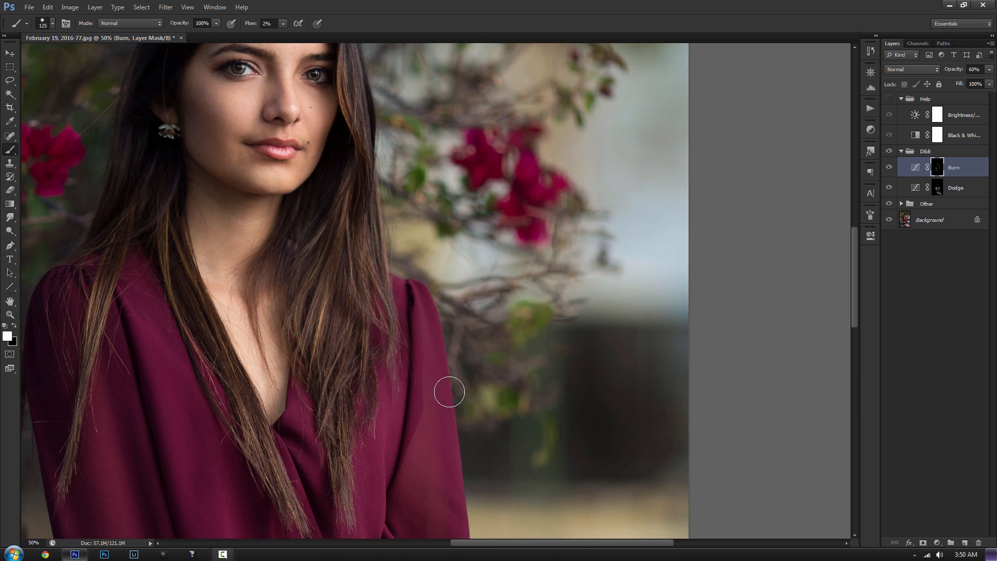
pyautogui.scroll(-1, 445, 385)
pyautogui.scroll(-2, 528, 327)
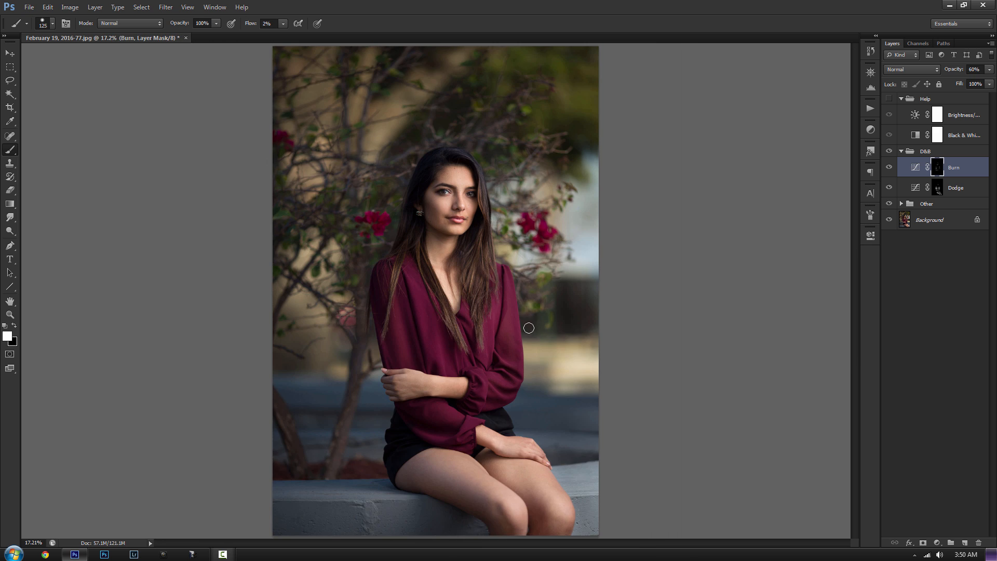
pyautogui.scroll(1, 527, 318)
pyautogui.scroll(-1, 533, 323)
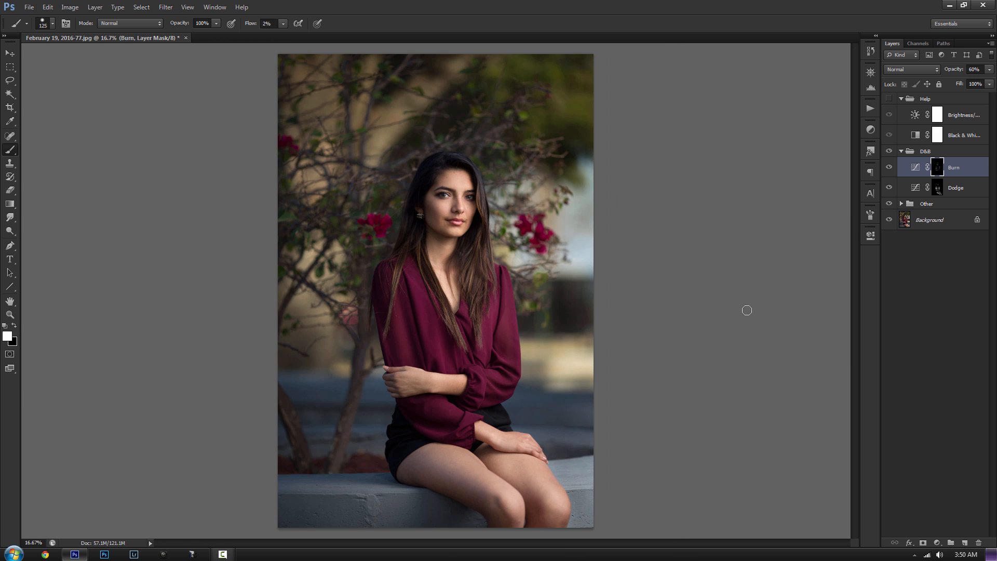
pyautogui.keyDown('alt'); pyautogui.click(940, 191); pyautogui.keyUp('alt')
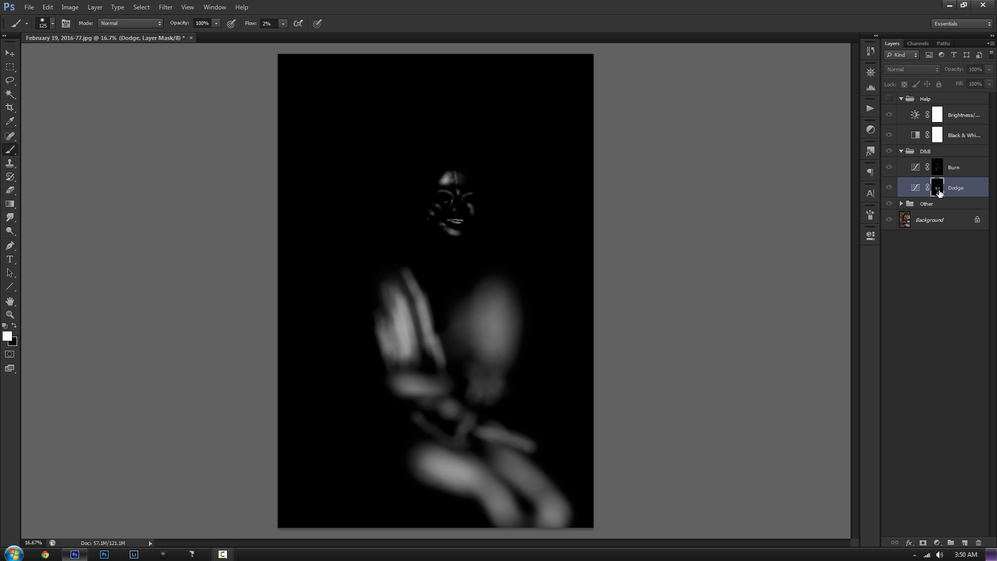
pyautogui.keyDown('alt'); pyautogui.click(940, 192); pyautogui.keyUp('alt')
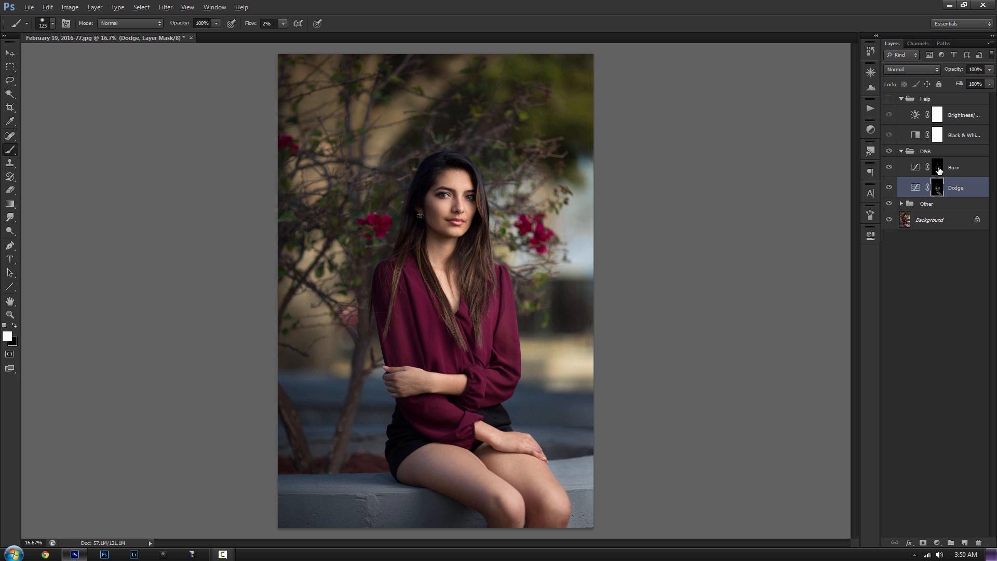
pyautogui.keyDown('alt'); pyautogui.click(938, 168); pyautogui.keyUp('alt')
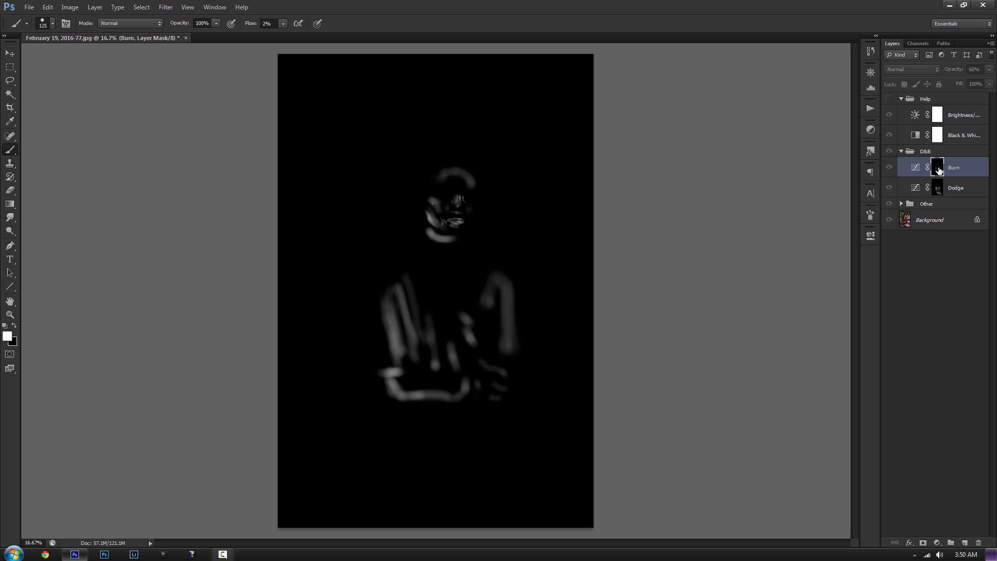
pyautogui.keyDown('alt'); pyautogui.click(938, 168); pyautogui.keyUp('alt')
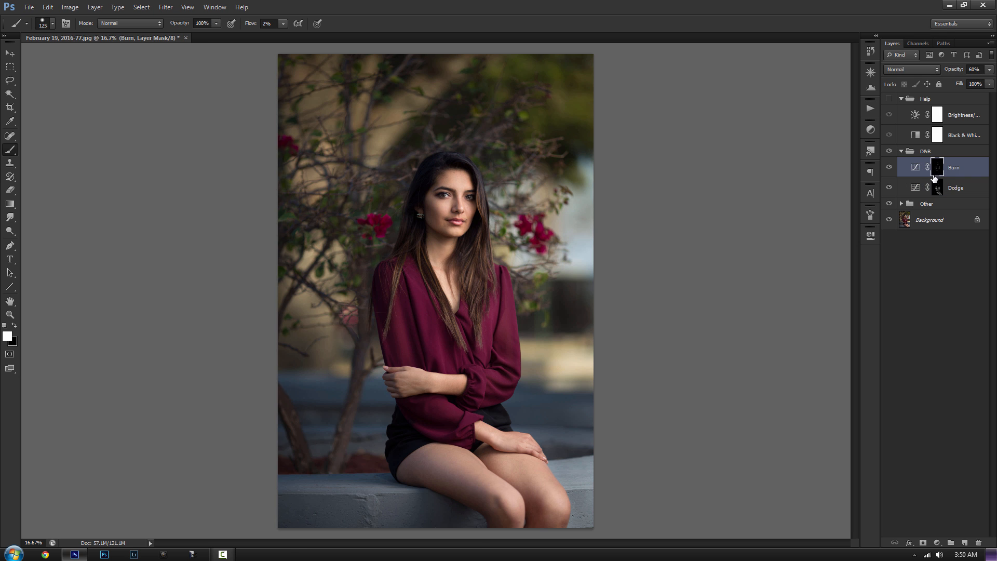
pyautogui.keyDown('alt'); pyautogui.click(938, 171); pyautogui.keyUp('alt')
pyautogui.keyDown('alt'); pyautogui.click(937, 171); pyautogui.keyUp('alt')
# Burn the shaded sides of both thighs and knees on the Burn mask with a 300 px, then a 200 px brush.
pyautogui.hotkey('ctrl', '+')
pyautogui.hotkey('ctrl', '+')
pyautogui.scroll(-8, 601, 307)
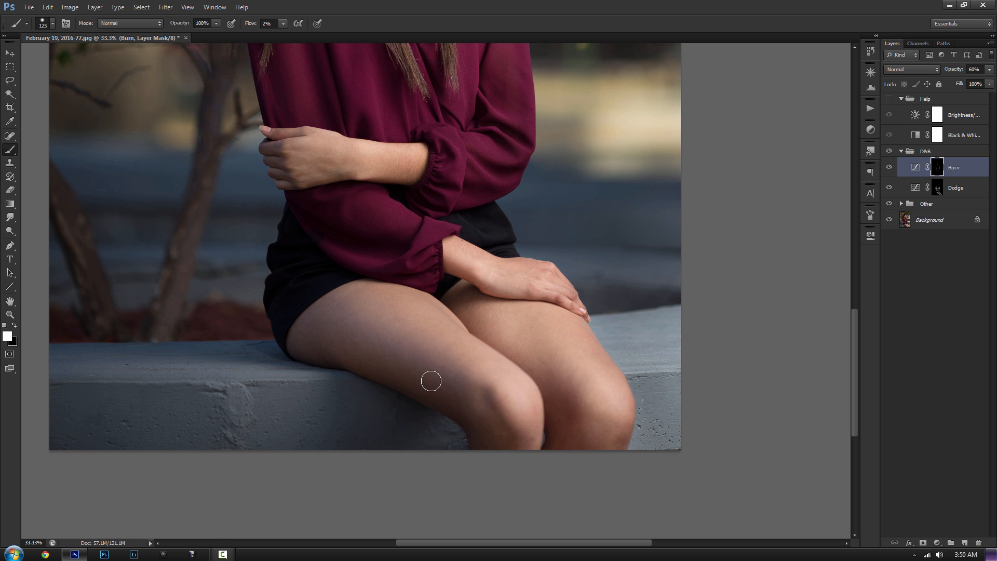
pyautogui.press(']')
pyautogui.press(']')
pyautogui.press(']')
pyautogui.press(']')
pyautogui.press(']')
pyautogui.press(']')
pyautogui.press(']')
pyautogui.press('[')
pyautogui.press('[')
pyautogui.press('[')
pyautogui.press(']')
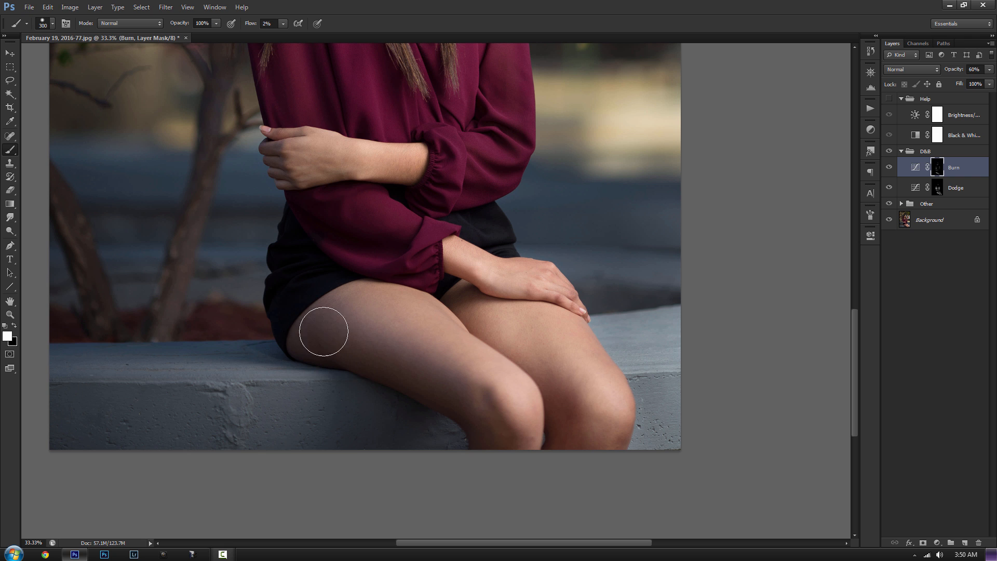
pyautogui.press('[')
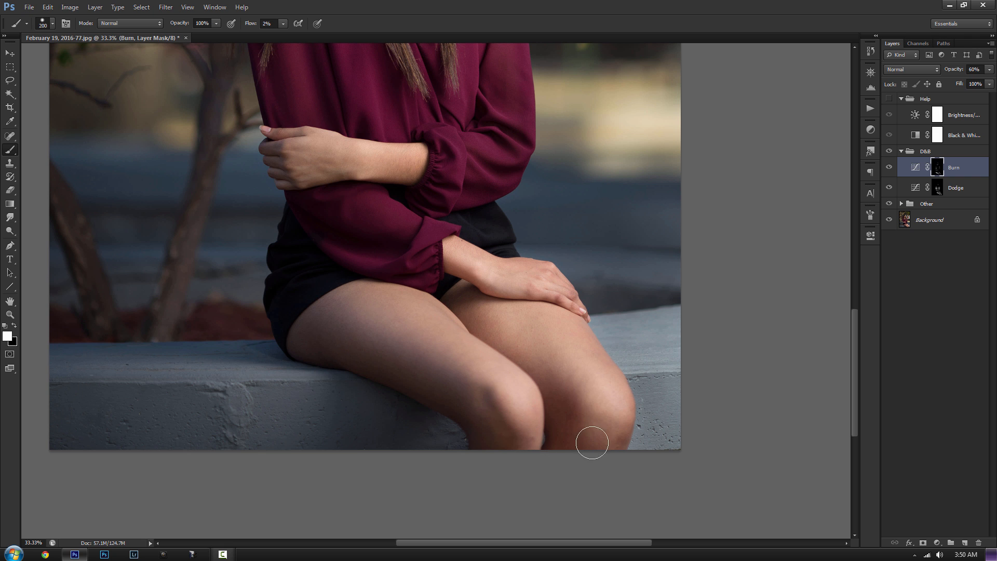
# Inspect the Burn mask on its own over the blouse and legs, and check the whole portrait in colour.
pyautogui.scroll(3, 541, 329)
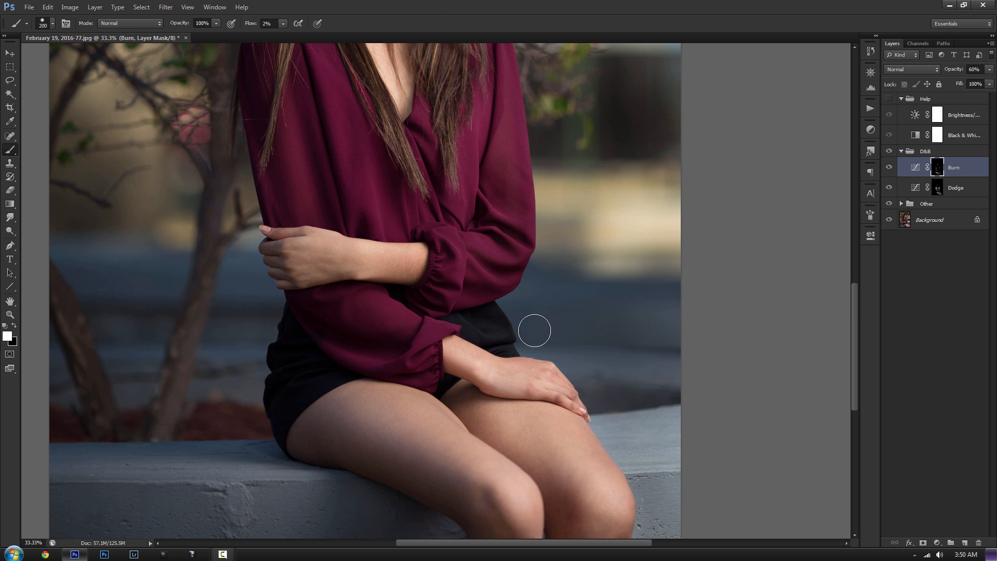
pyautogui.scroll(2, 534, 330)
pyautogui.keyDown('alt'); pyautogui.click(938, 167); pyautogui.keyUp('alt')
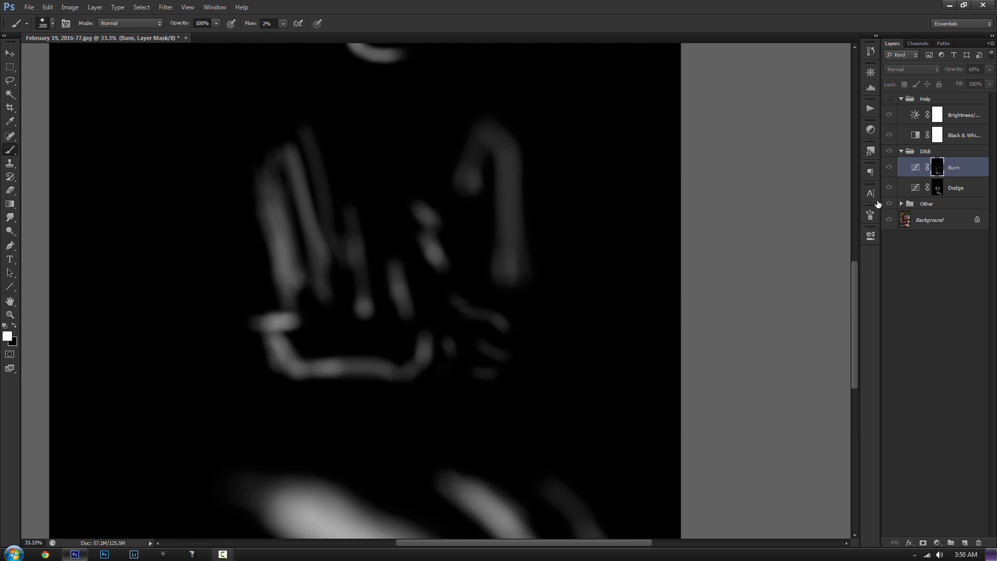
pyautogui.scroll(-4, 683, 311)
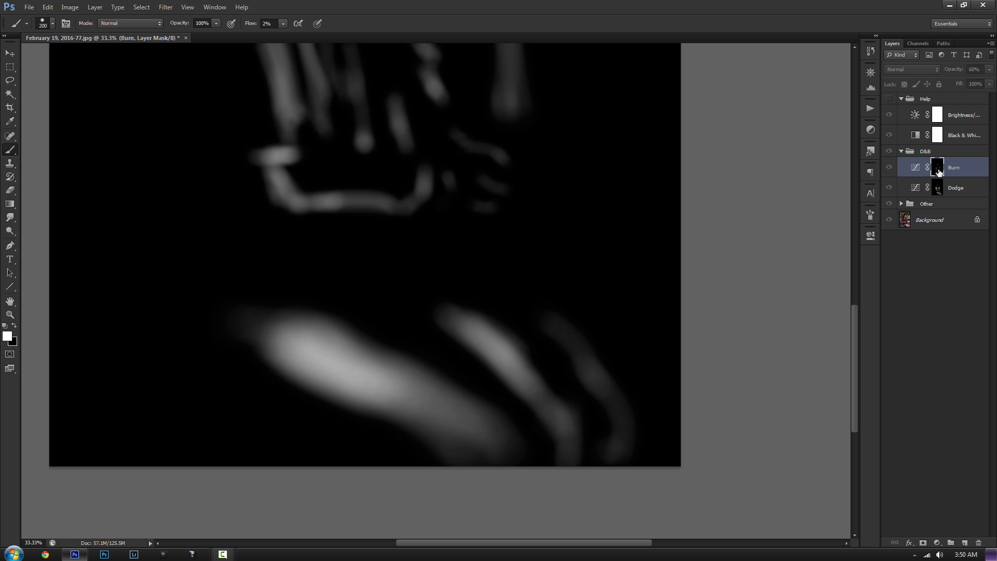
pyautogui.keyDown('alt'); pyautogui.click(938, 168); pyautogui.keyUp('alt')
pyautogui.moveTo(521, 184); pyautogui.dragTo(530, 327)
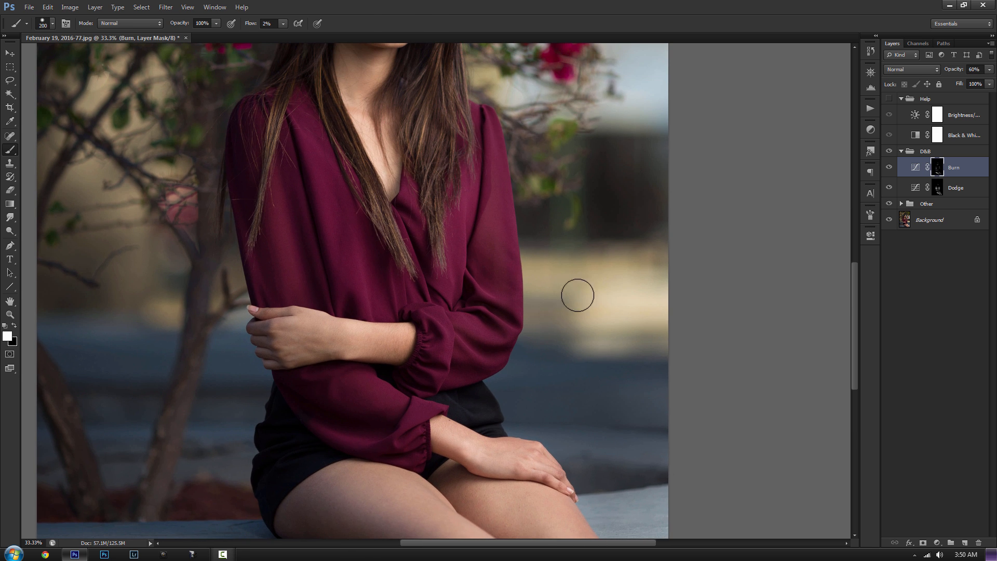
pyautogui.hotkey('ctrl', '-')
pyautogui.scroll(2, 564, 300)
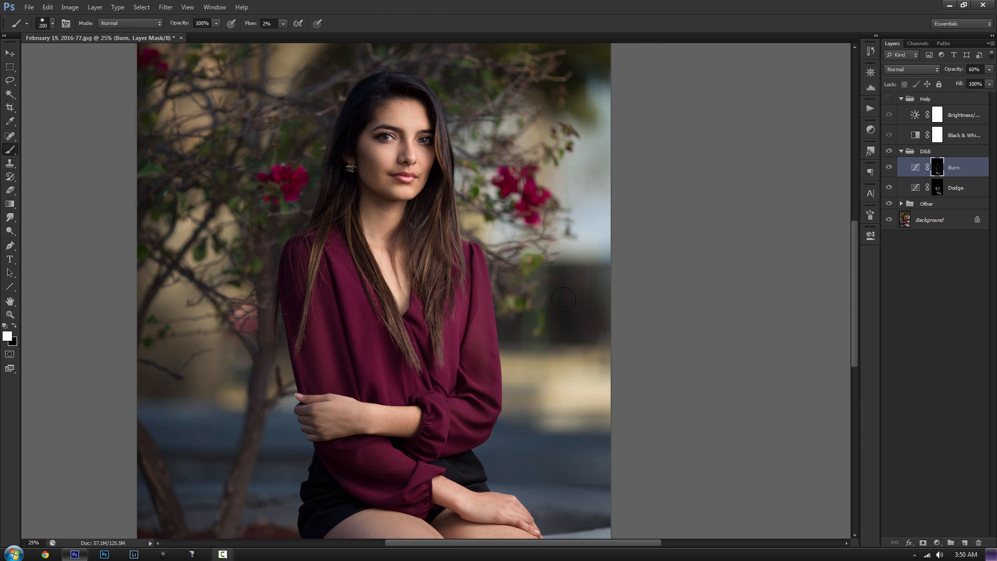
pyautogui.hotkey('ctrl', '0')
pyautogui.hotkey('ctrl', '+')
pyautogui.hotkey('ctrl', '-')
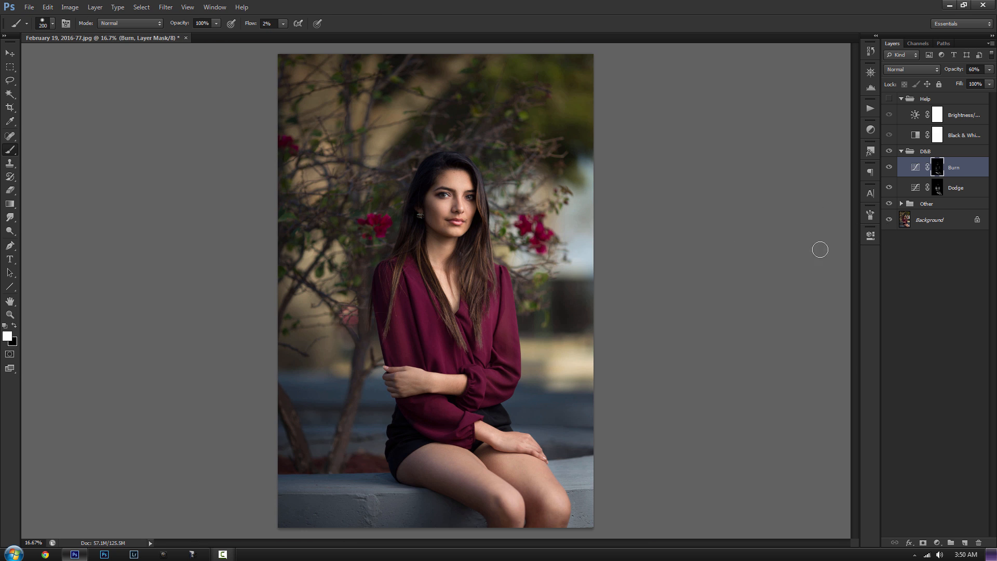
# Dodge the background around the woman's head and shoulders on the Dodge mask with a 1000 px brush.
pyautogui.click(939, 192)
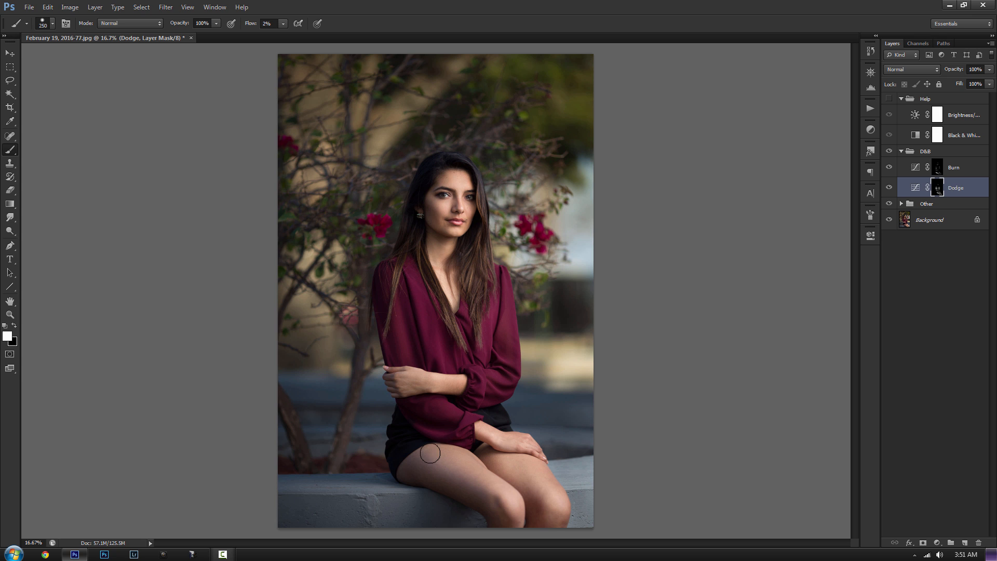
pyautogui.press(']')
pyautogui.press(']')
pyautogui.press(']')
pyautogui.press(']')
pyautogui.press(']')
pyautogui.press(']')
pyautogui.press(']')
pyautogui.press(']')
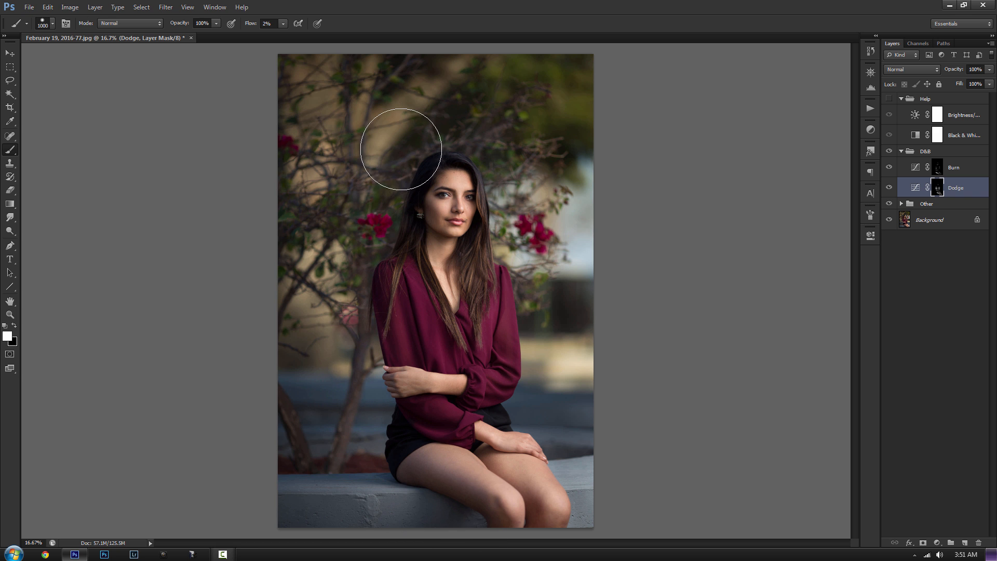
pyautogui.moveTo(401, 149)
pyautogui.mouseDown()
pyautogui.moveTo(439, 149)
pyautogui.moveTo(408, 206)
pyautogui.moveTo(432, 150)
pyautogui.moveTo(511, 207)
pyautogui.moveTo(536, 266)
pyautogui.mouseUp()
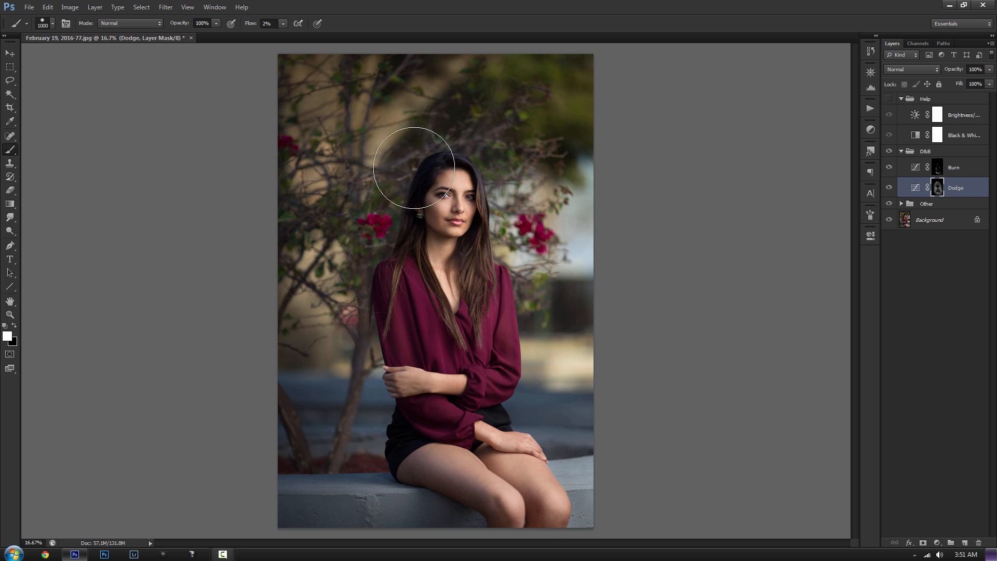
pyautogui.moveTo(414, 168)
pyautogui.mouseDown()
pyautogui.moveTo(376, 286)
pyautogui.moveTo(450, 149)
pyautogui.moveTo(507, 228)
pyautogui.moveTo(473, 129)
pyautogui.moveTo(389, 131)
pyautogui.moveTo(398, 252)
pyautogui.mouseUp()
# Reduce the brush to 600 px and burn the hair beside the face on the Burn mask.
pyautogui.hotkey('ctrl', '+')
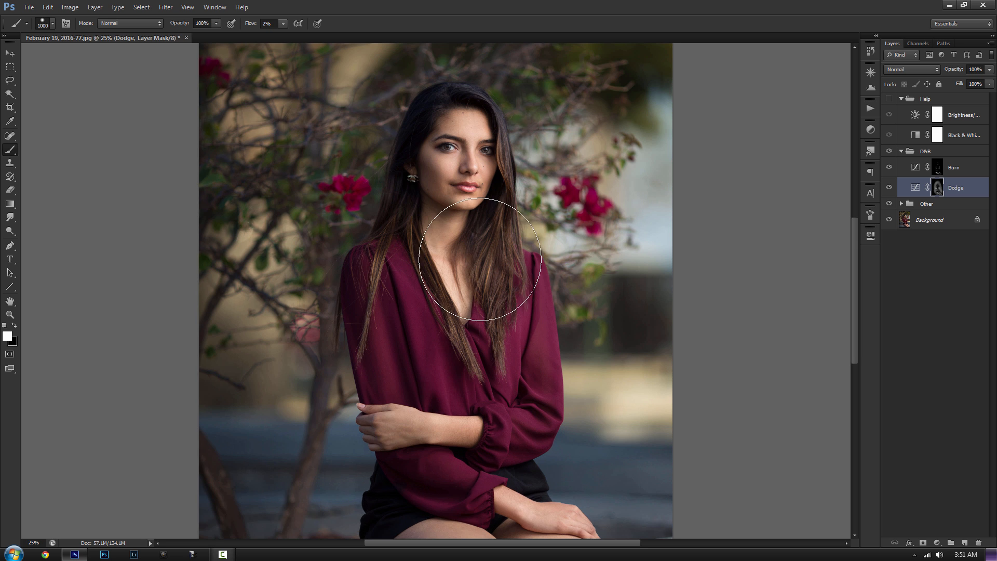
pyautogui.moveTo(481, 259); pyautogui.dragTo(481, 339)
pyautogui.hotkey('ctrl', '+')
pyautogui.hotkey('ctrl', '+')
pyautogui.moveTo(506, 235); pyautogui.dragTo(497, 284)
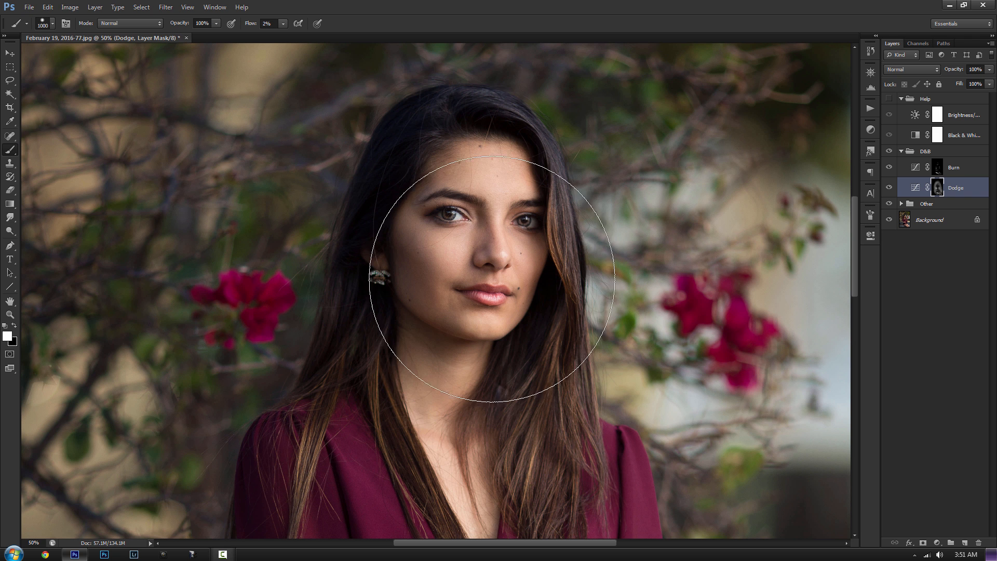
pyautogui.press(']')
pyautogui.press(']')
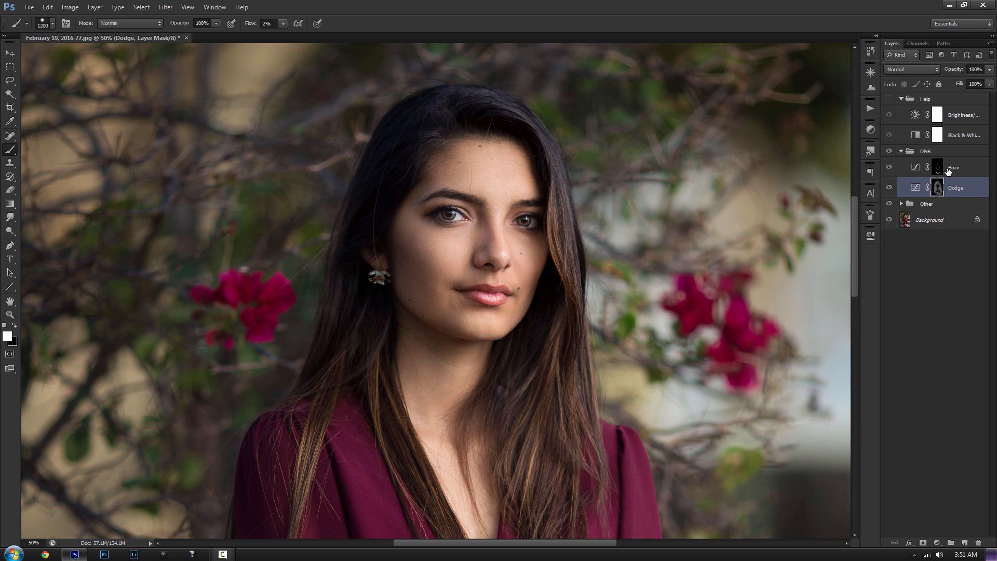
pyautogui.click(949, 172)
pyautogui.press('[')
pyautogui.press('[')
pyautogui.press('[')
pyautogui.press('[')
pyautogui.press('[')
pyautogui.press('[')
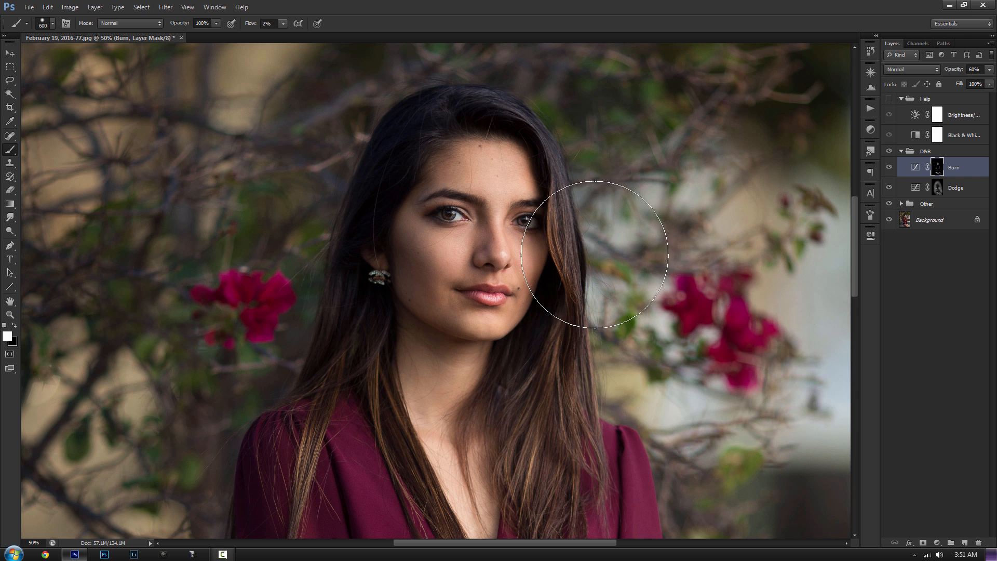
# Burn the dark parts of the eyes on the Burn mask at 10 px and dodge the irises on the Dodge mask at 15 px.
pyautogui.hotkey('ctrl', '+')
pyautogui.scroll(3, 581, 288)
pyautogui.hotkey('ctrl', '+')
pyautogui.hotkey('ctrl', '+')
pyautogui.moveTo(621, 364); pyautogui.dragTo(389, 312)
pyautogui.press('[')
pyautogui.press('[')
pyautogui.press('[')
pyautogui.press('[')
pyautogui.press('[')
pyautogui.press('[')
pyautogui.press('[')
pyautogui.press('[')
pyautogui.press('[')
pyautogui.press('[')
pyautogui.press('[')
pyautogui.press('[')
pyautogui.press('[')
pyautogui.press('[')
pyautogui.press('[')
pyautogui.press('[')
pyautogui.press('[')
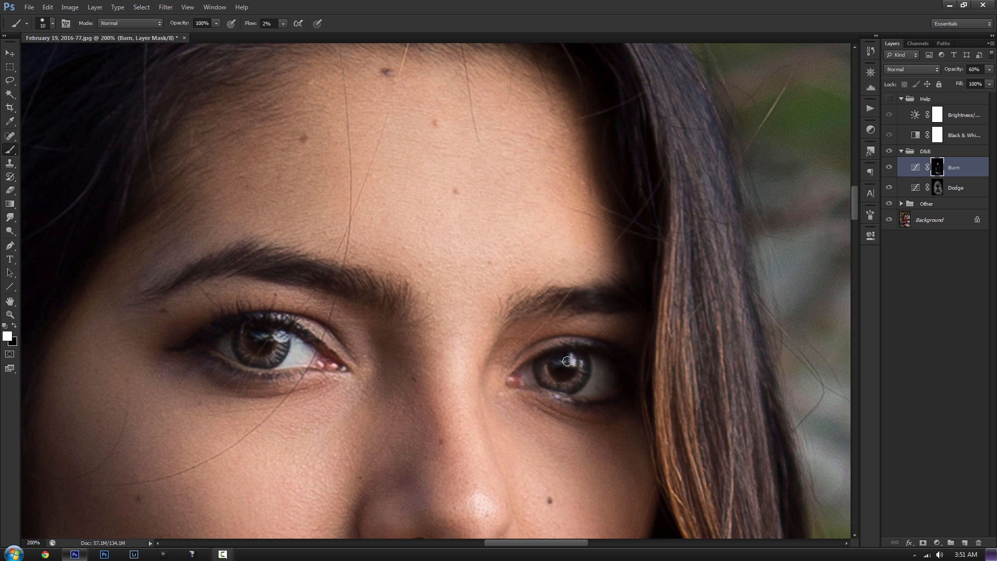
pyautogui.click(933, 191)
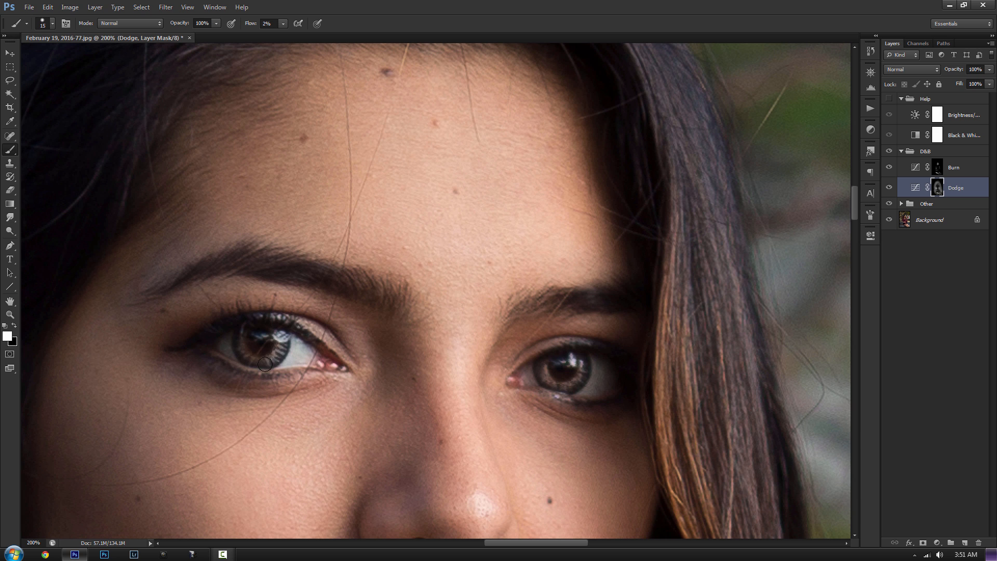
# Compare the whole portrait with and without the D&B group.
pyautogui.hotkey('ctrl', '0')
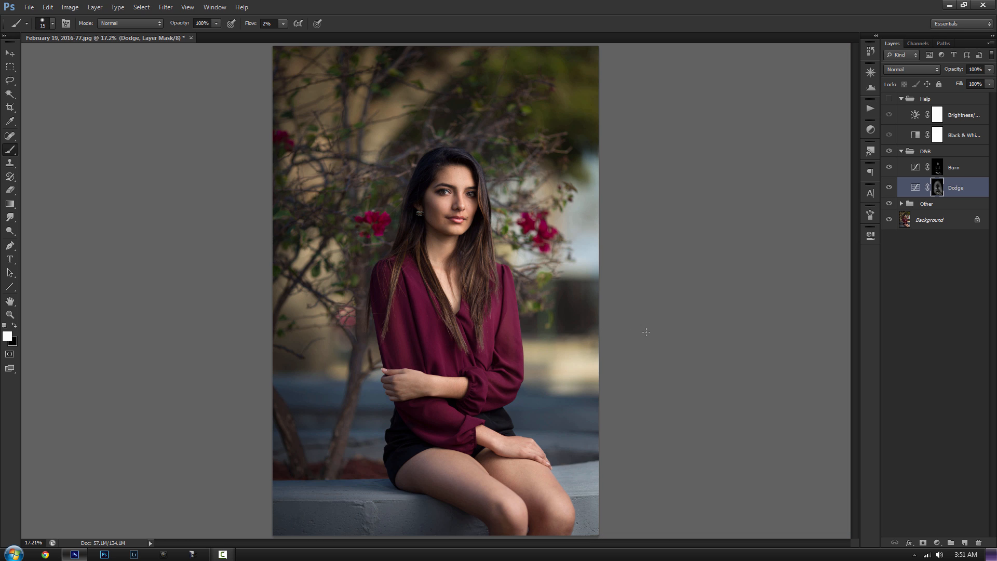
pyautogui.click(890, 152)
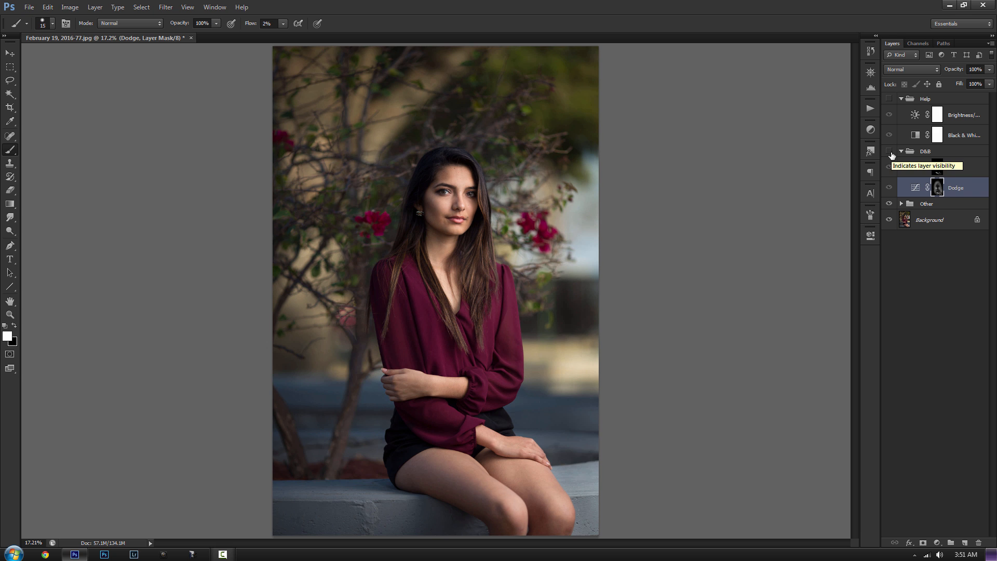
pyautogui.click(891, 152)
pyautogui.click(891, 152)
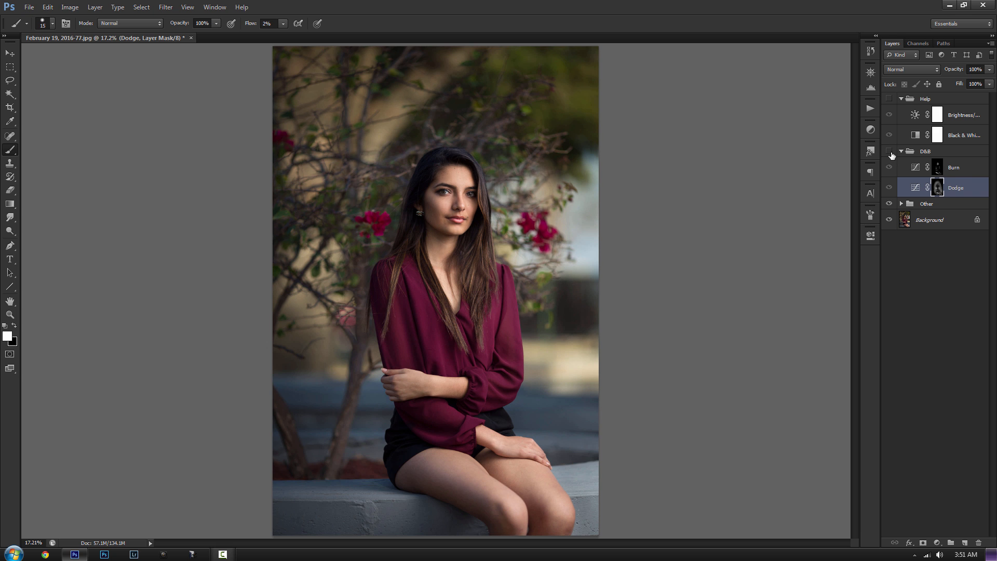
pyautogui.click(891, 153)
pyautogui.click(890, 153)
pyautogui.click(891, 152)
pyautogui.click(891, 152)
# Tone down the background dodging by painting black on the Dodge mask with an 1100 px brush.
pyautogui.press(']')
pyautogui.press(']')
pyautogui.press(']')
pyautogui.press(']')
pyautogui.press(']')
pyautogui.press(']')
pyautogui.press(']')
pyautogui.press(']')
pyautogui.press('x')
# Toggle the D&B group's visibility to check the toned-down result and view the upper body closer.
pyautogui.click(889, 152)
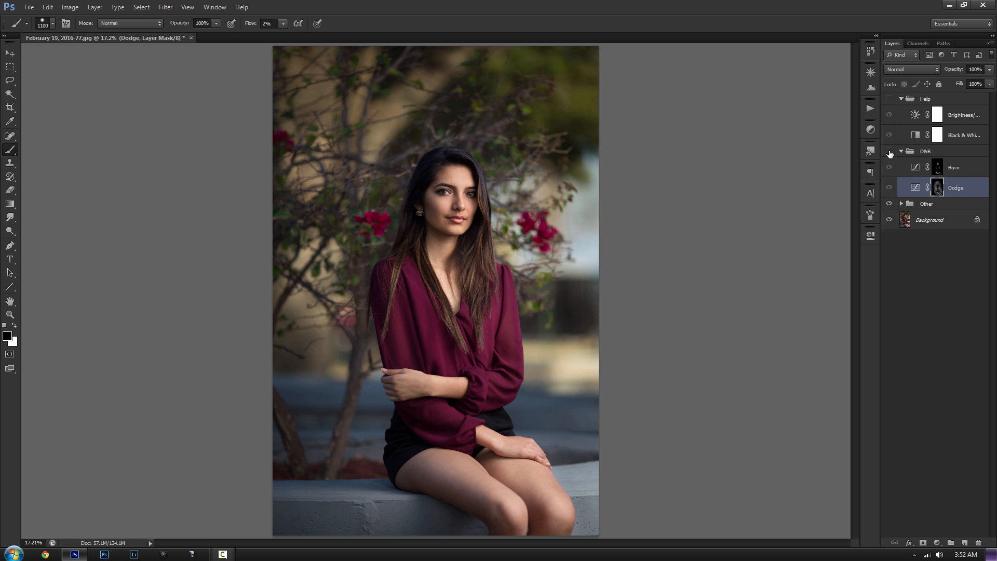
pyautogui.click(889, 151)
pyautogui.click(890, 152)
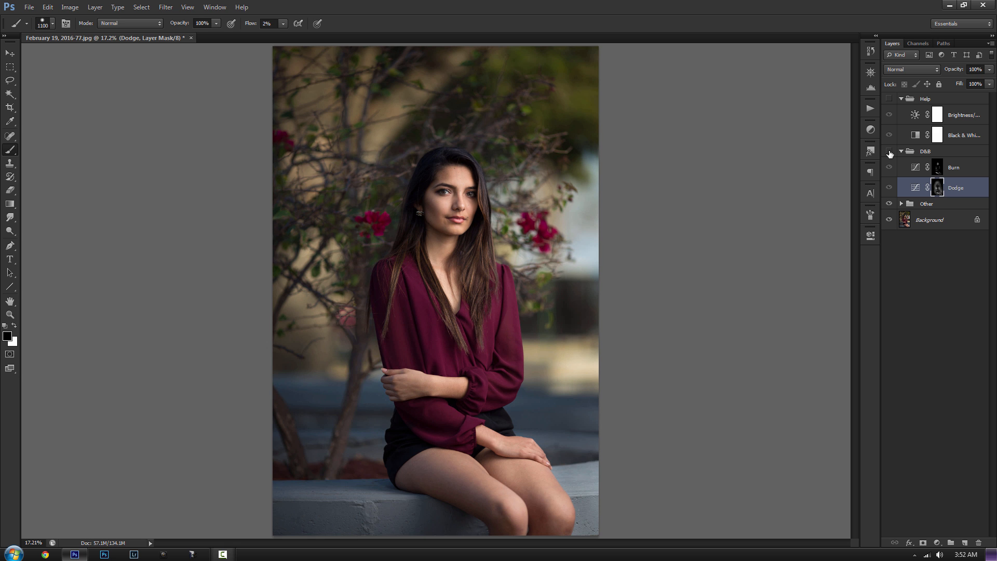
pyautogui.click(890, 151)
pyautogui.scroll(3, 723, 229)
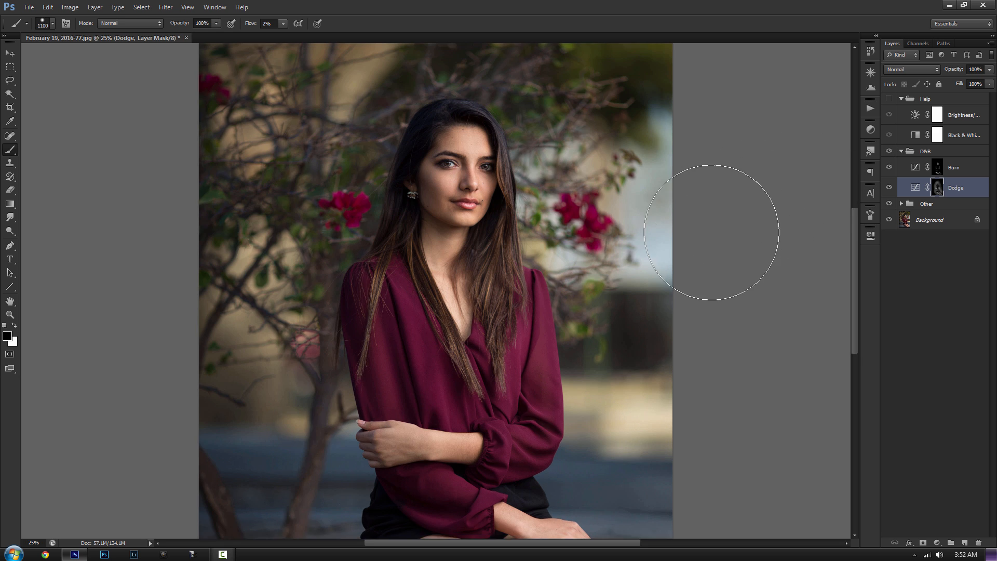
# Reduce the brush size to 90 px for finer work on the Dodge mask around the face and hair.
pyautogui.scroll(-1, 677, 266)
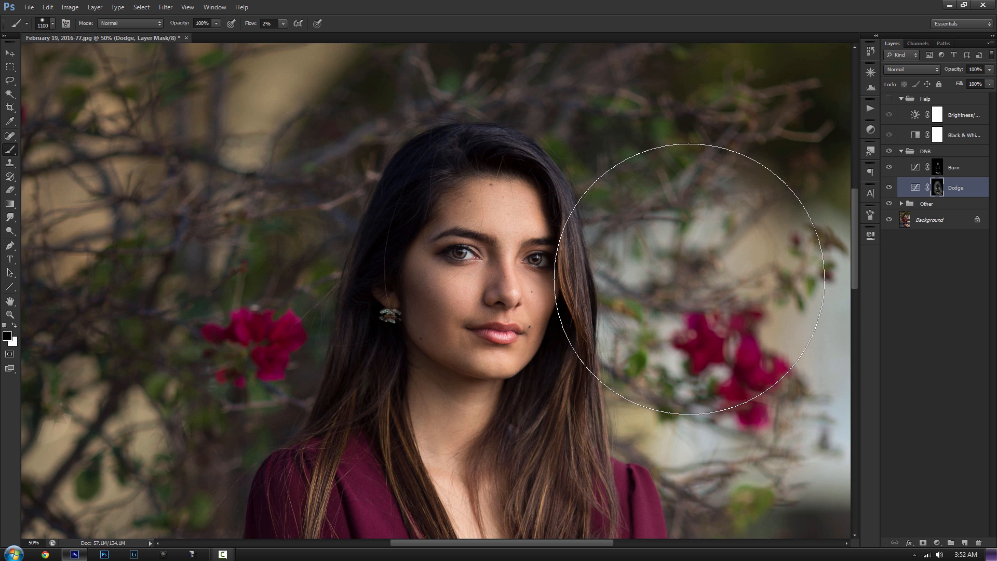
pyautogui.moveTo(641, 350)
pyautogui.mouseDown()
pyautogui.moveTo(546, 260)
pyautogui.moveTo(565, 239)
pyautogui.moveTo(624, 287)
pyautogui.mouseUp()
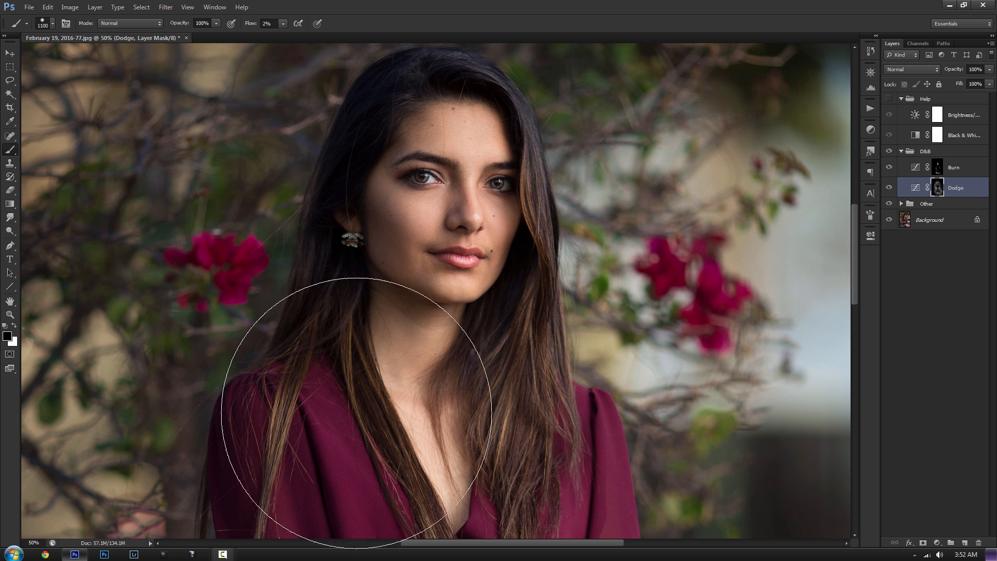
pyautogui.press('[')
pyautogui.press('[')
pyautogui.press('[')
pyautogui.press('[')
pyautogui.press('[')
pyautogui.press('[')
pyautogui.press('[')
pyautogui.press('[')
pyautogui.press('[')
pyautogui.press('[')
pyautogui.press('[')
pyautogui.press('[')
pyautogui.press('[')
pyautogui.press('[')
pyautogui.press('[')
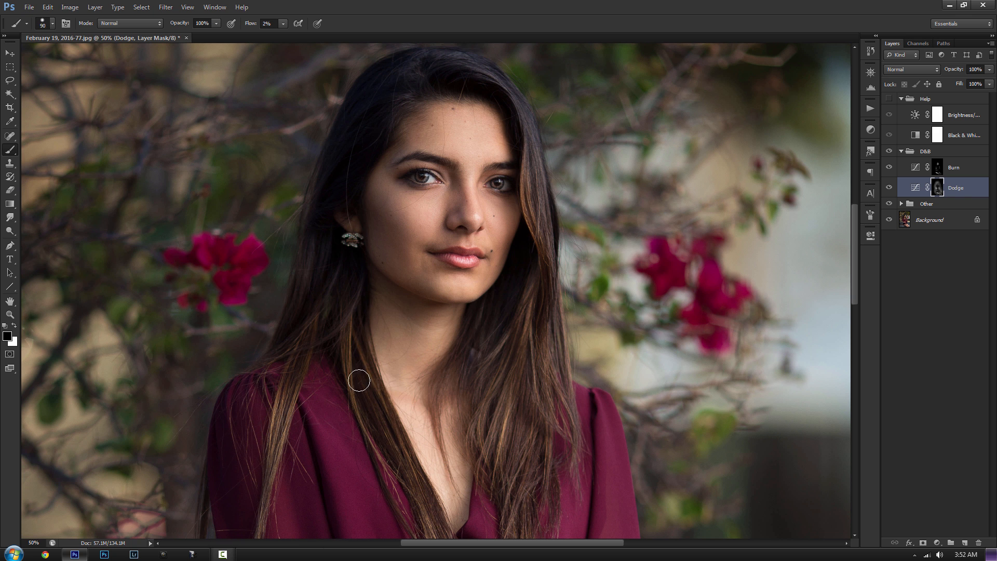
# Inspect the face, hair and background above the head, and view the whole portrait.
pyautogui.scroll(4, 546, 332)
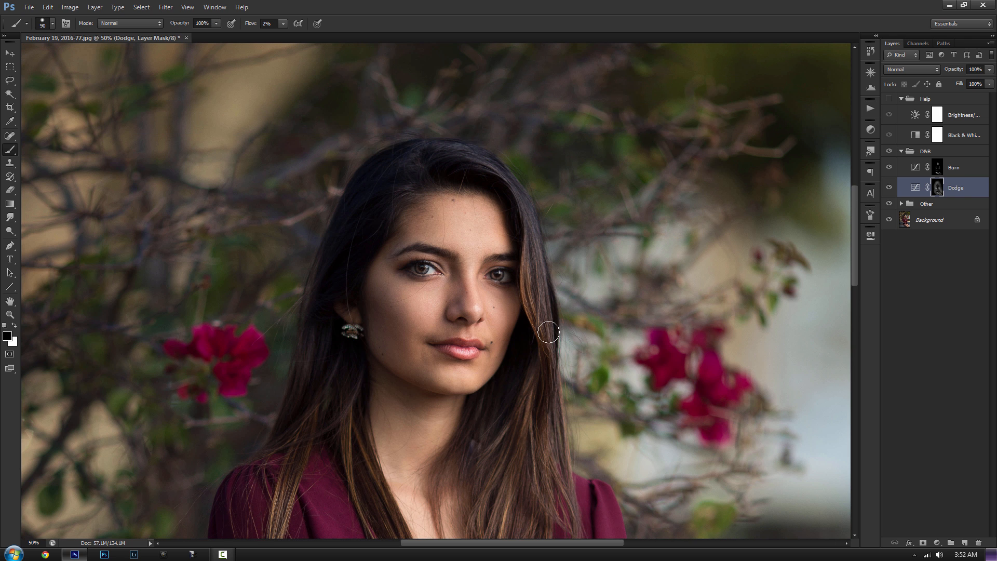
pyautogui.scroll(1, 541, 320)
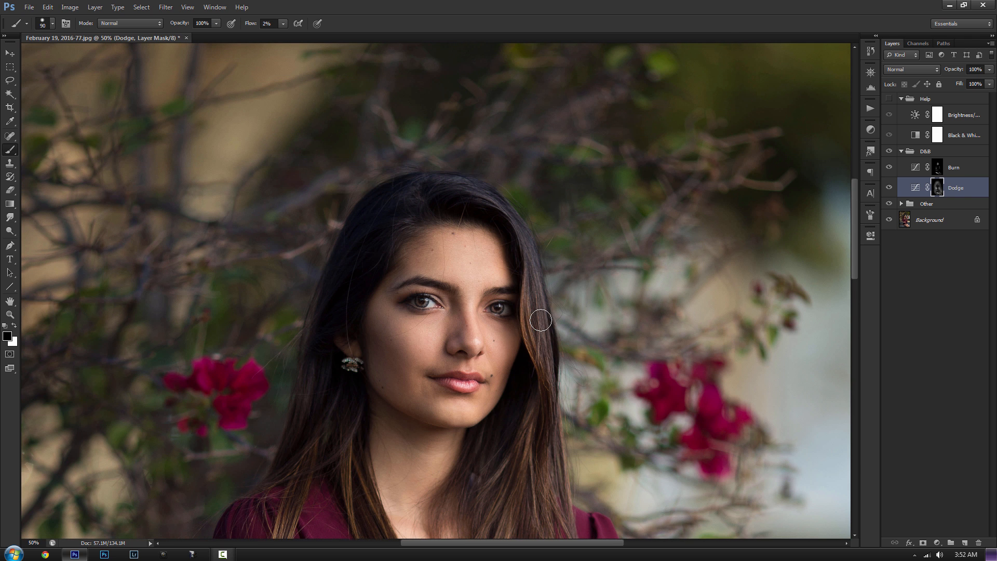
pyautogui.hotkey('ctrl', '0')
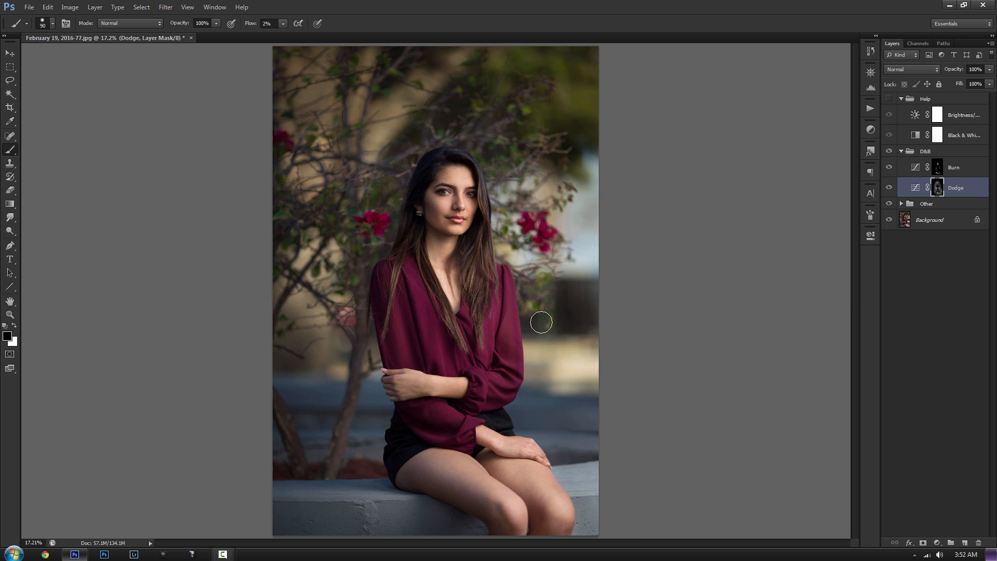